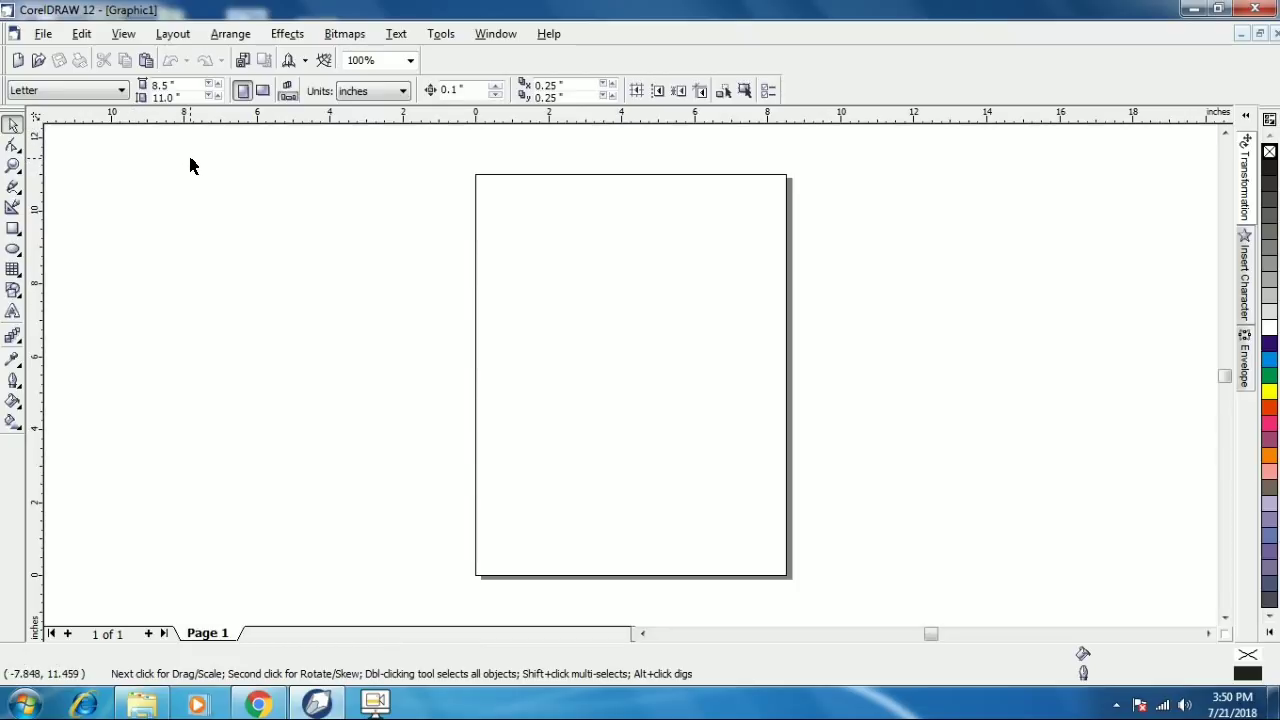
- Open the Units list on the property bar of the new blank Graphic1 document
{"action": "left_click", "coordinate": [382, 93]}
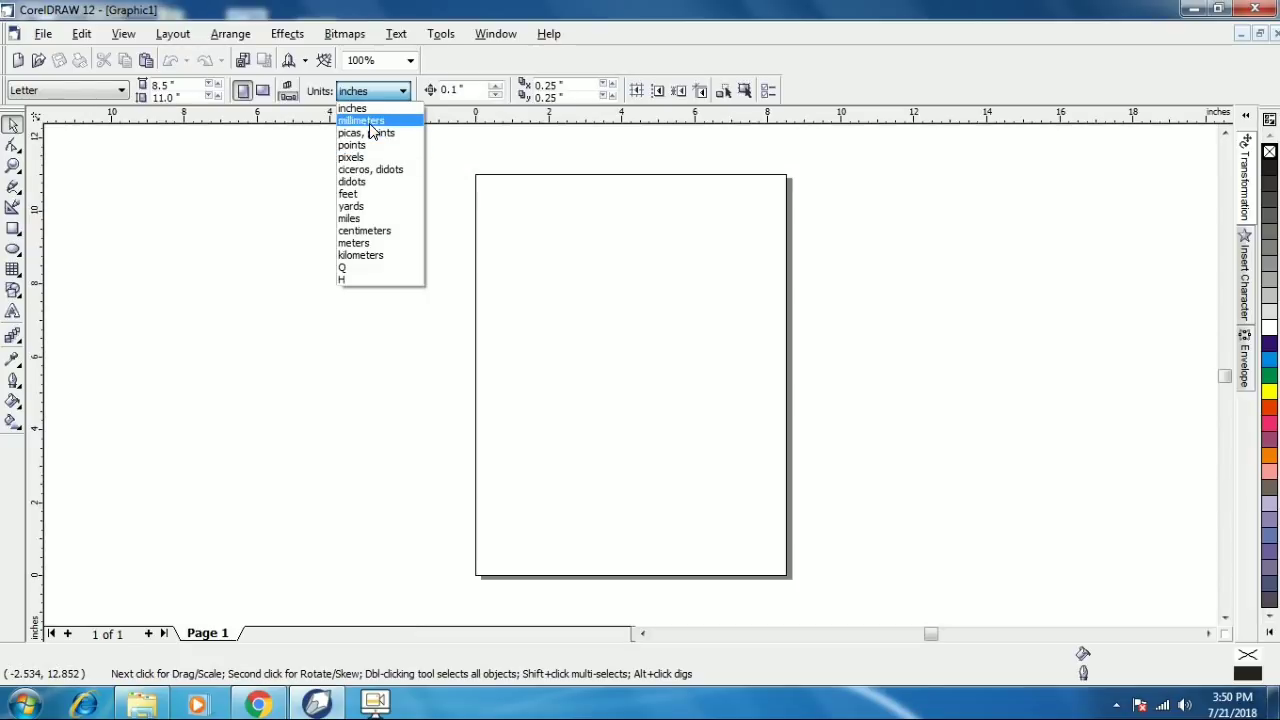
- Switch units to millimeters and draw a rectangle near the top of the page, zooming in on it
{"action": "left_click", "coordinate": [362, 120]}
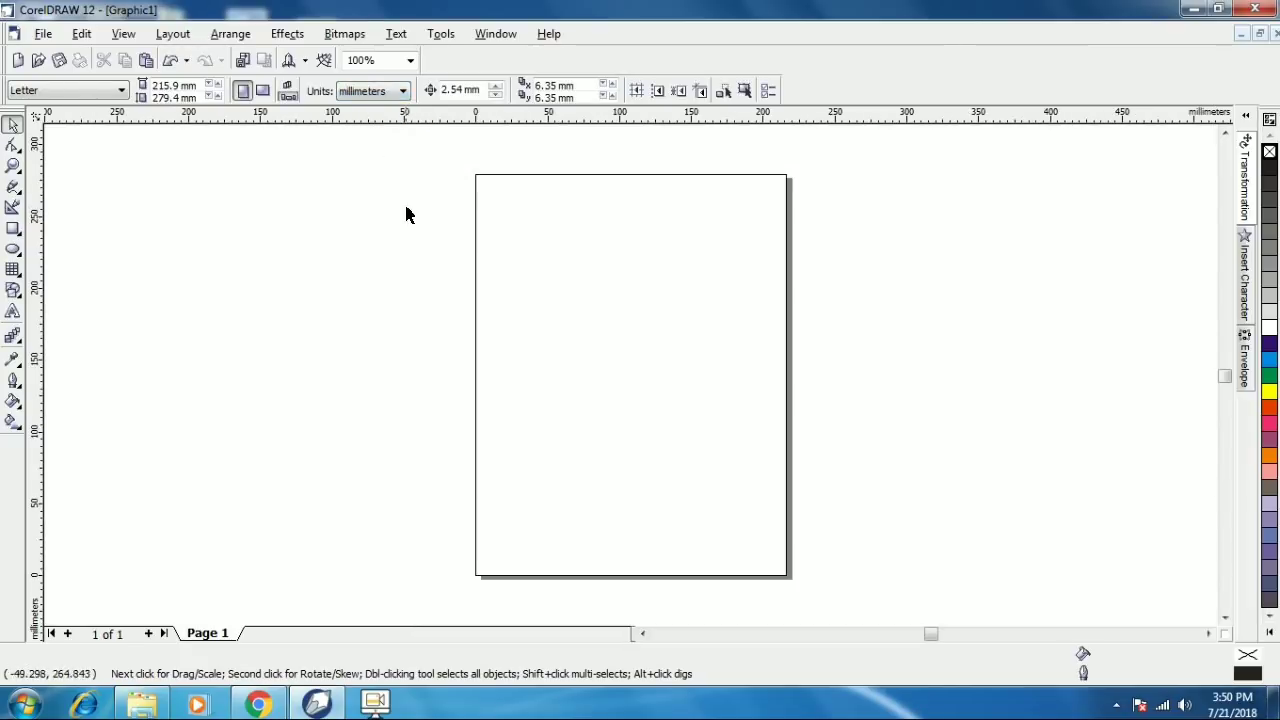
{"action": "left_click", "coordinate": [13, 228]}
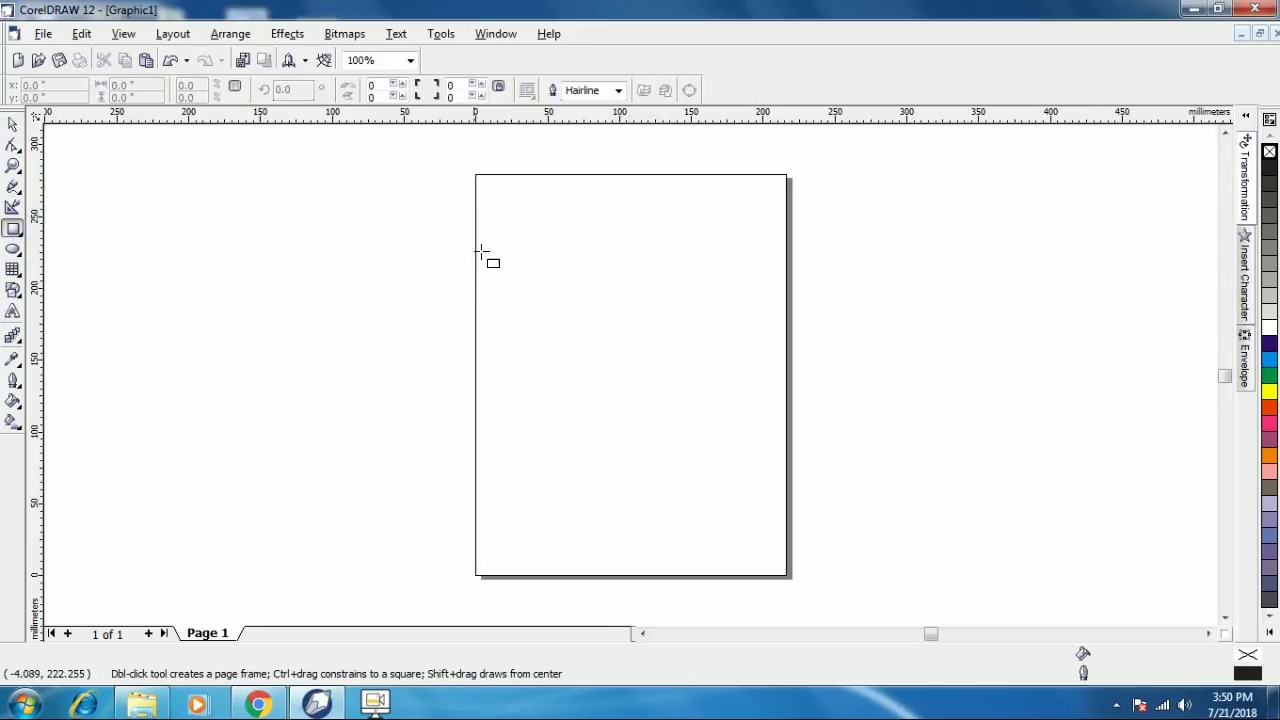
{"action": "left_click_drag", "start_coordinate": [549, 225], "coordinate": [655, 288]}
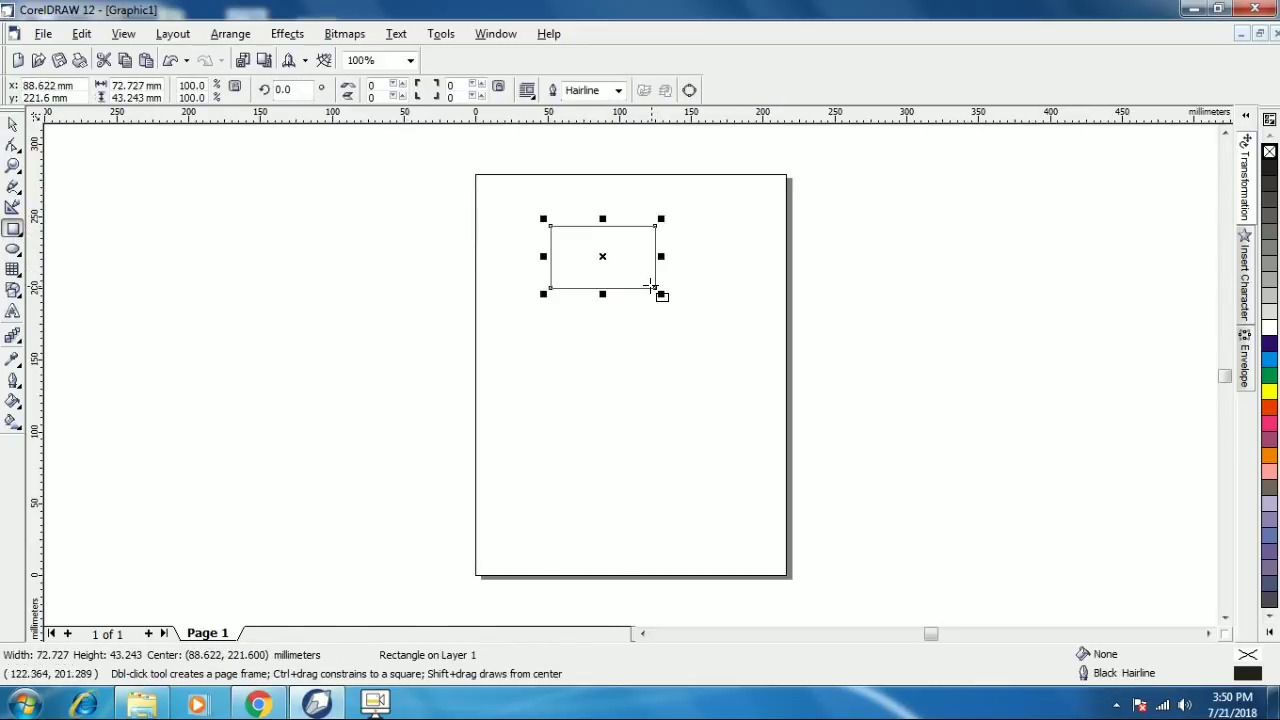
{"action": "key", "text": "z"}
{"action": "left_click_drag", "start_coordinate": [505, 203], "coordinate": [677, 300]}
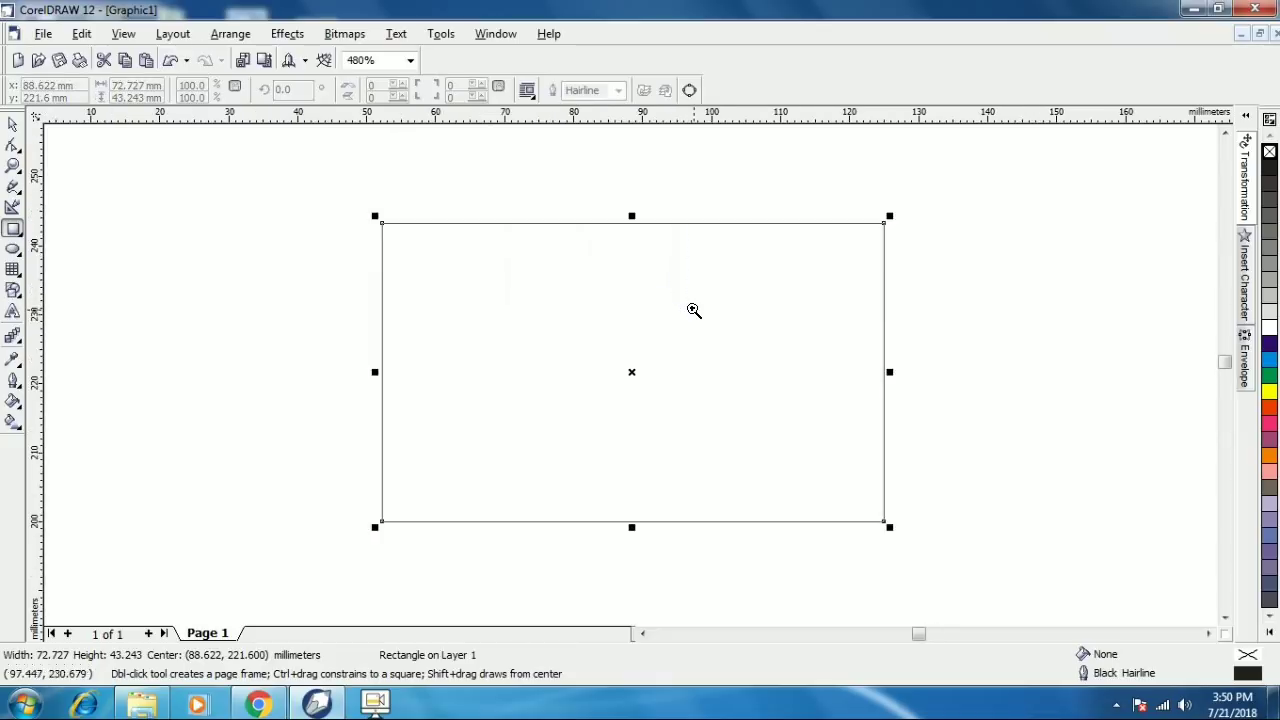
- Size the rectangle to 85 × 55 mm
{"action": "left_click", "coordinate": [13, 124]}
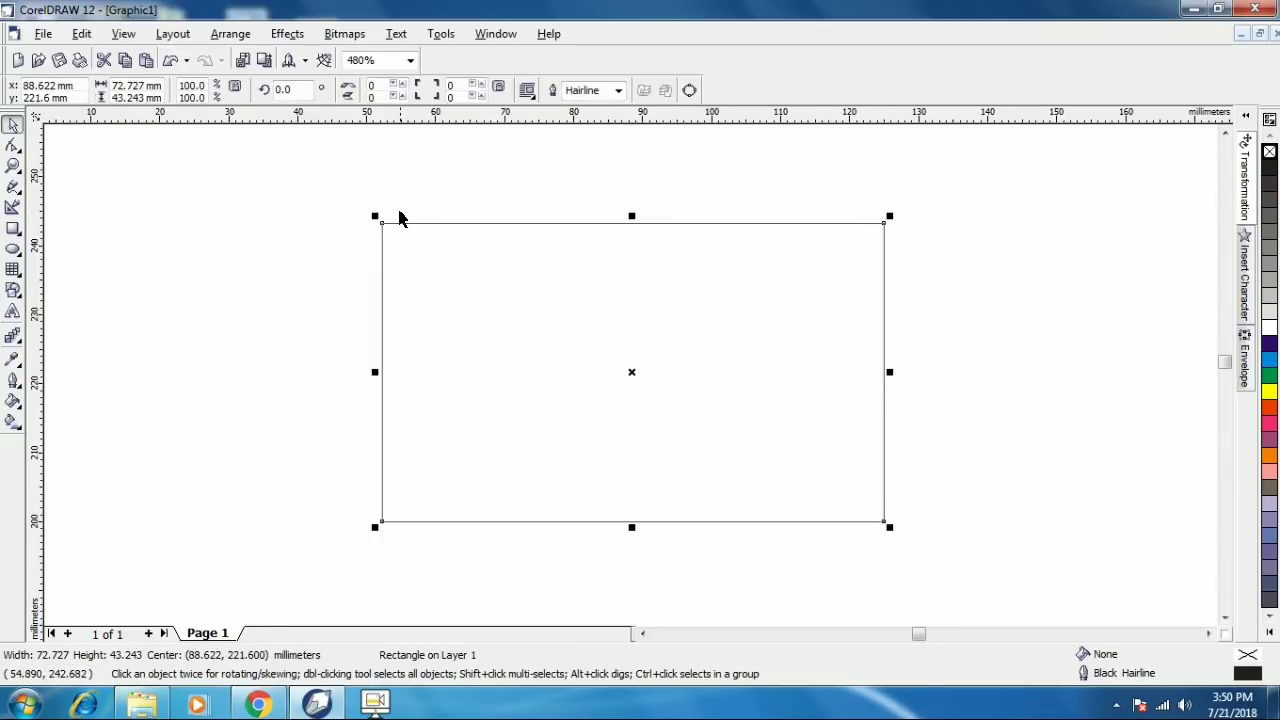
{"action": "left_click", "coordinate": [396, 230]}
{"action": "left_click", "coordinate": [384, 221]}
{"action": "double_click", "coordinate": [145, 88]}
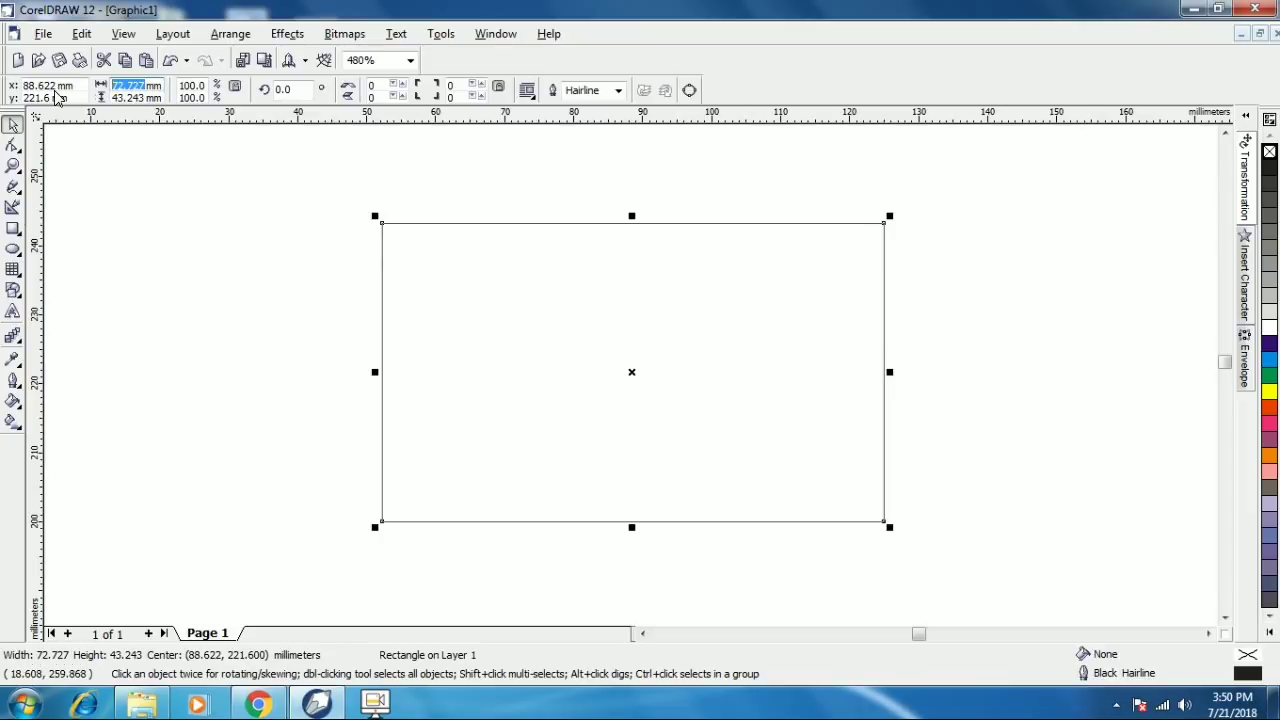
{"action": "type", "text": "85"}
{"action": "key", "text": "Tab"}
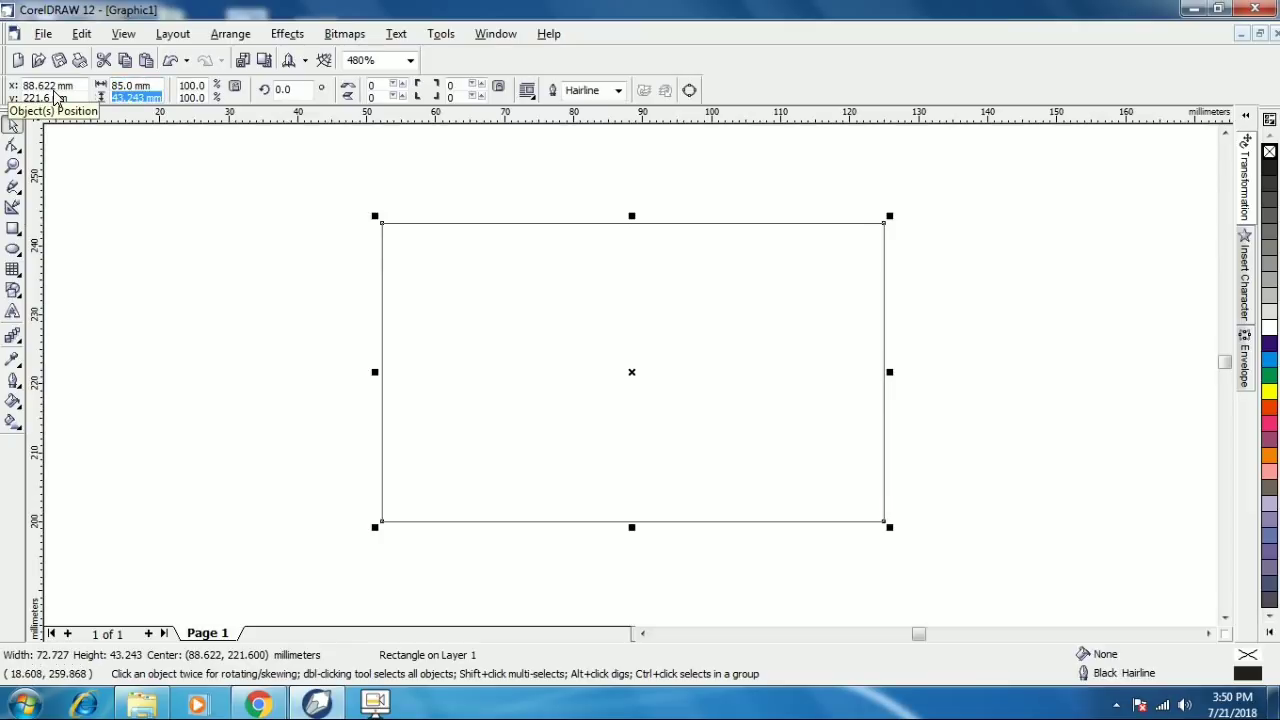
{"action": "type", "text": "55"}
{"action": "key", "text": "Return"}
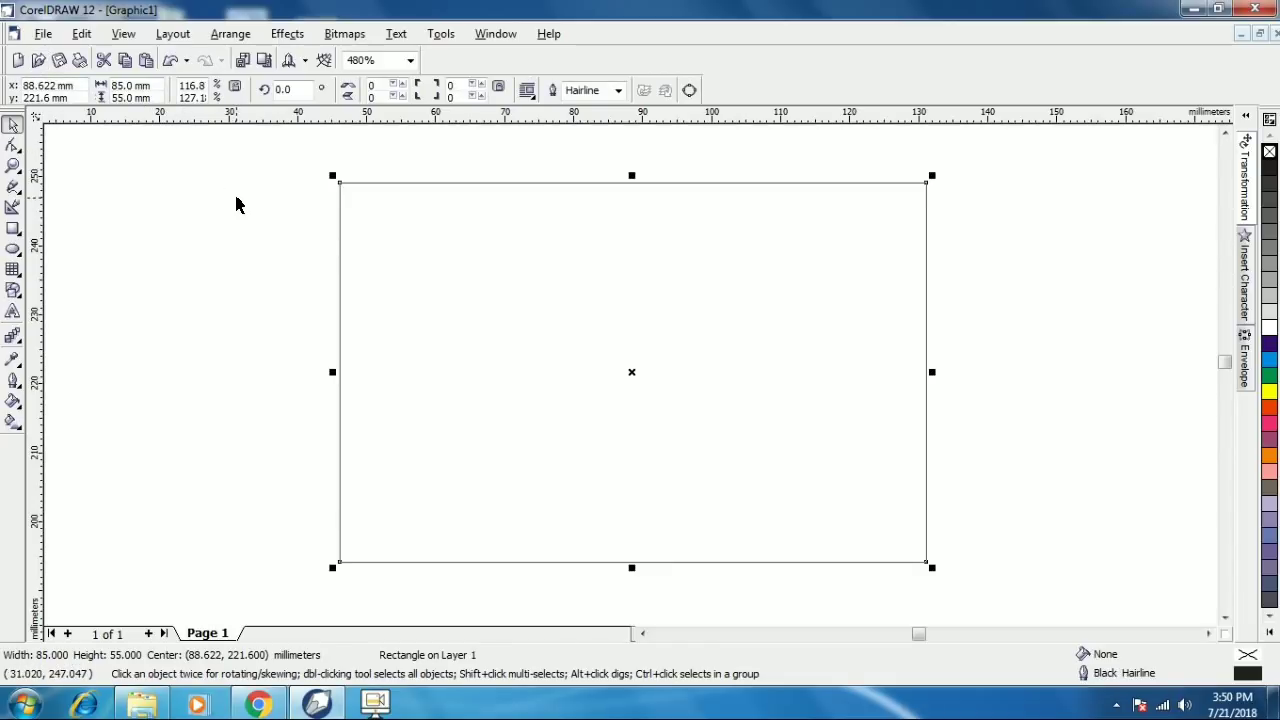
- Nudge the card rectangle slightly right and down, then minimize CorelDRAW
{"action": "left_click", "coordinate": [316, 199]}
{"action": "left_click_drag", "start_coordinate": [365, 190], "coordinate": [377, 201]}
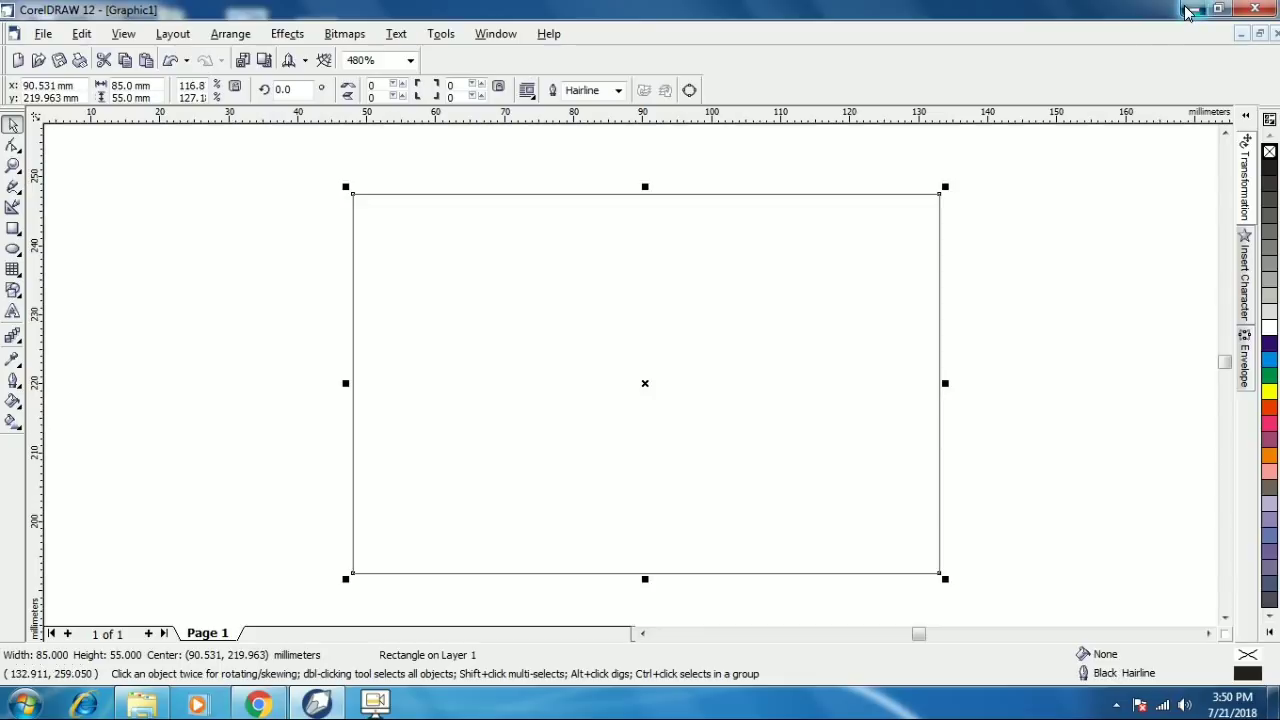
{"action": "left_click", "coordinate": [1193, 8]}
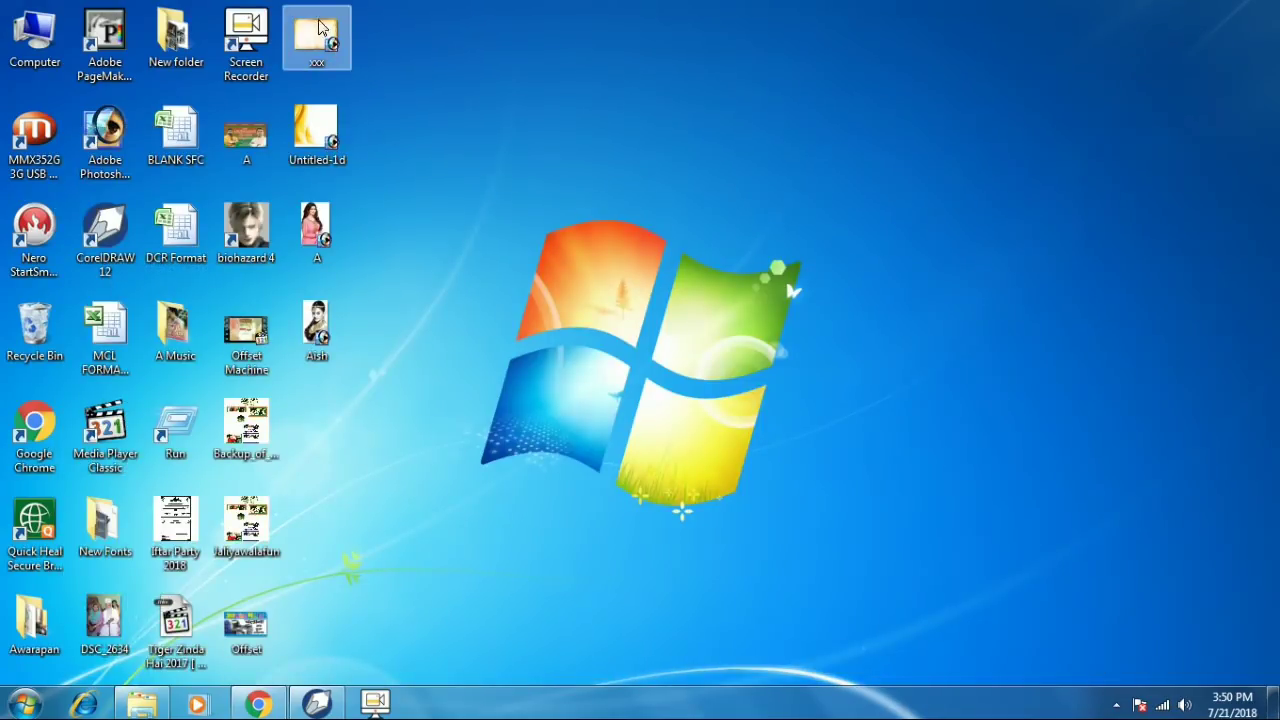
- Restore the minimized CorelDRAW window from the taskbar
{"action": "left_click_drag", "start_coordinate": [381, 28], "coordinate": [345, 95]}
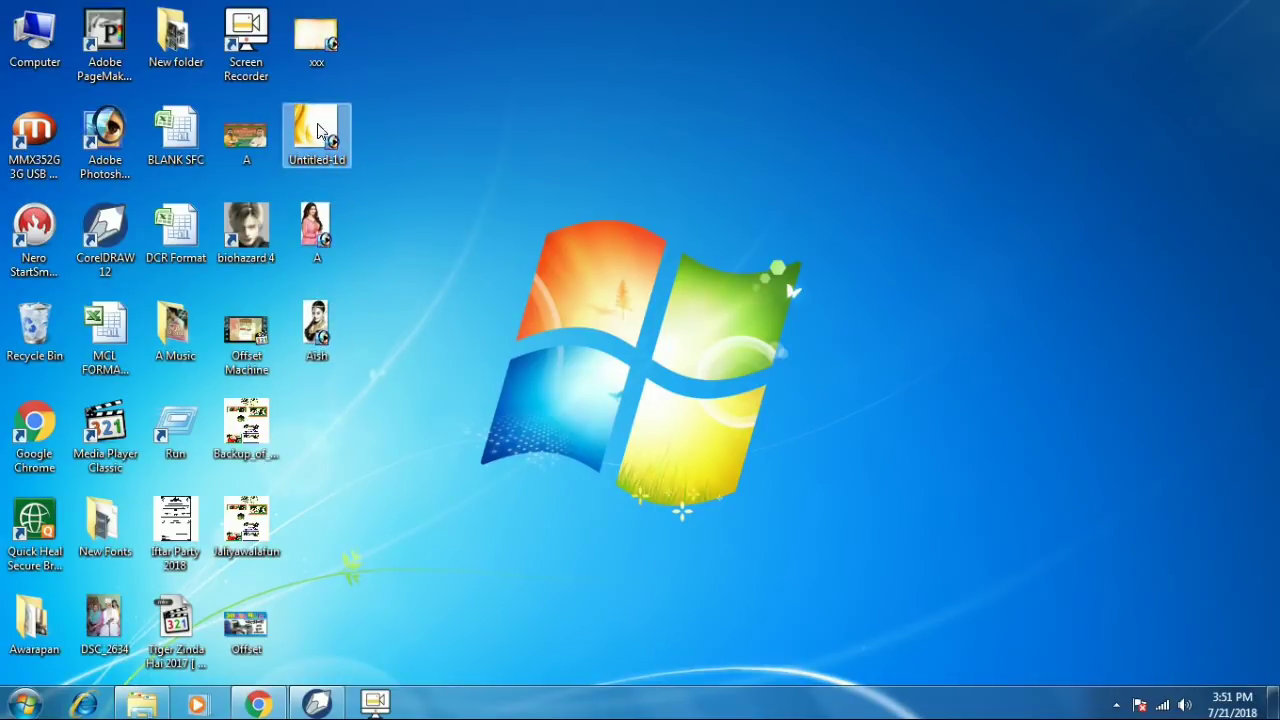
{"action": "left_click", "coordinate": [316, 703]}
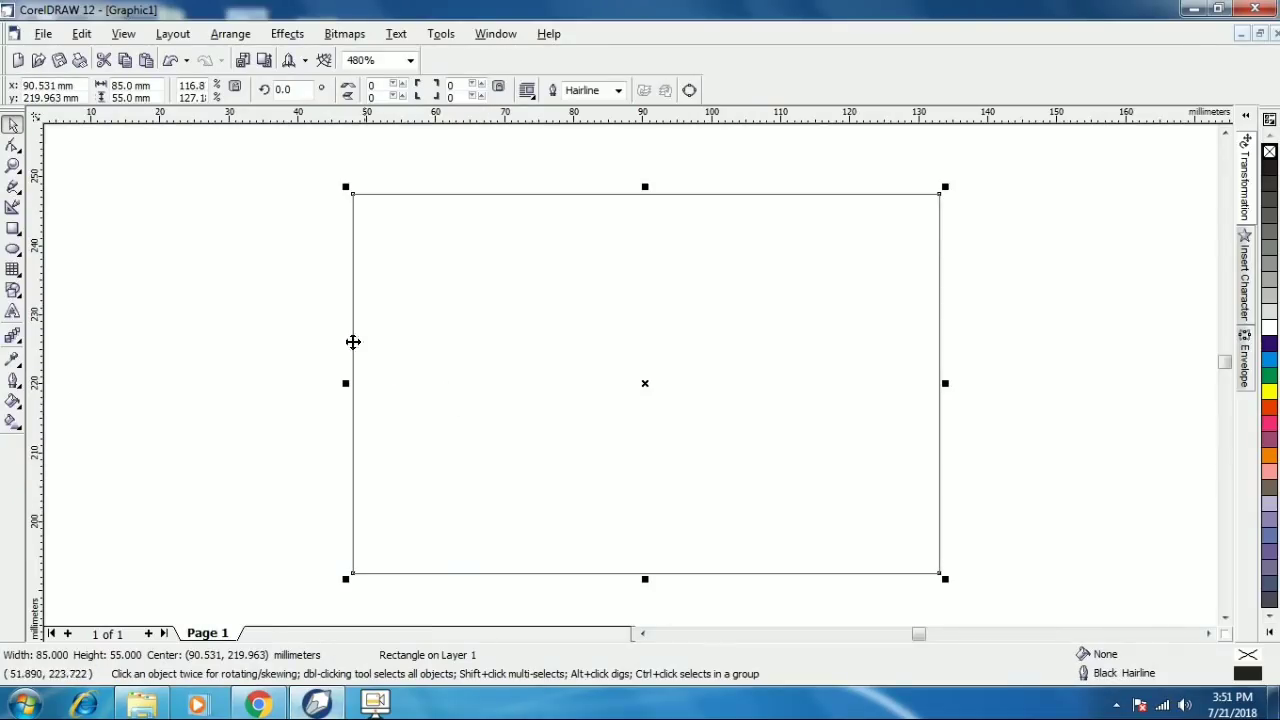
- Import Aish.psd from the Desktop and place the photo just right of the card edge
{"action": "left_click", "coordinate": [279, 298]}
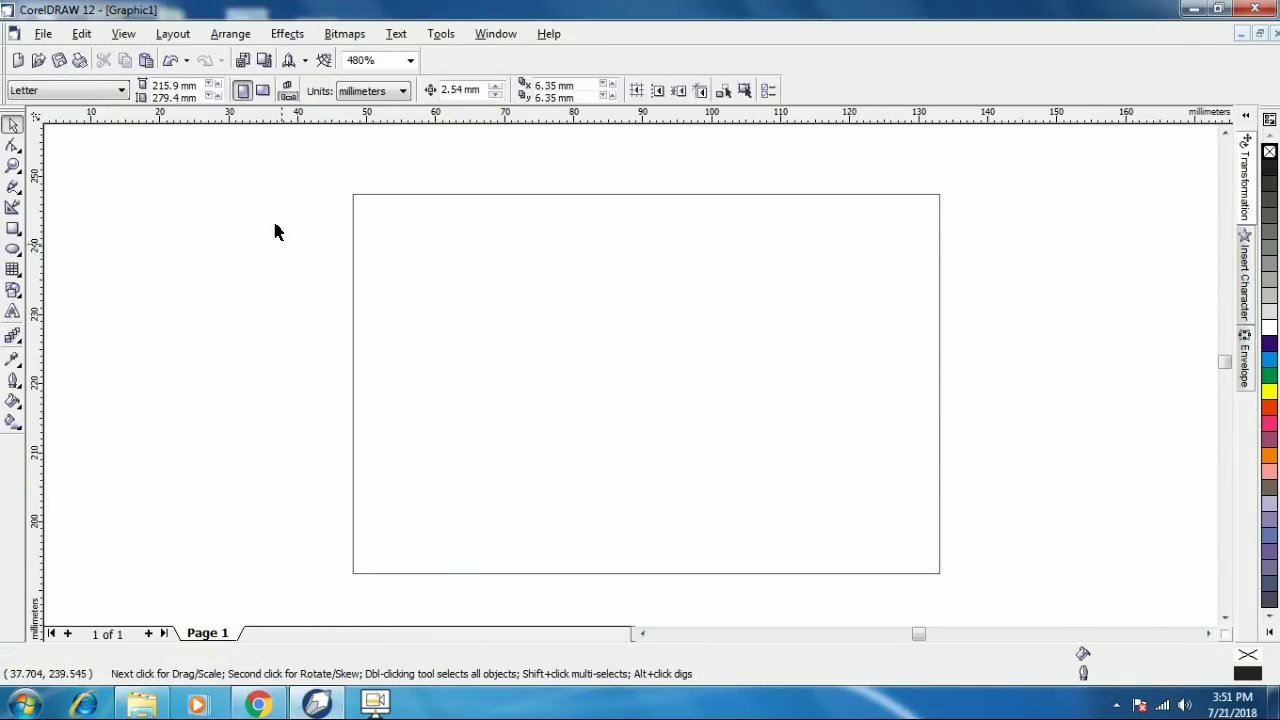
{"action": "left_click", "coordinate": [81, 36]}
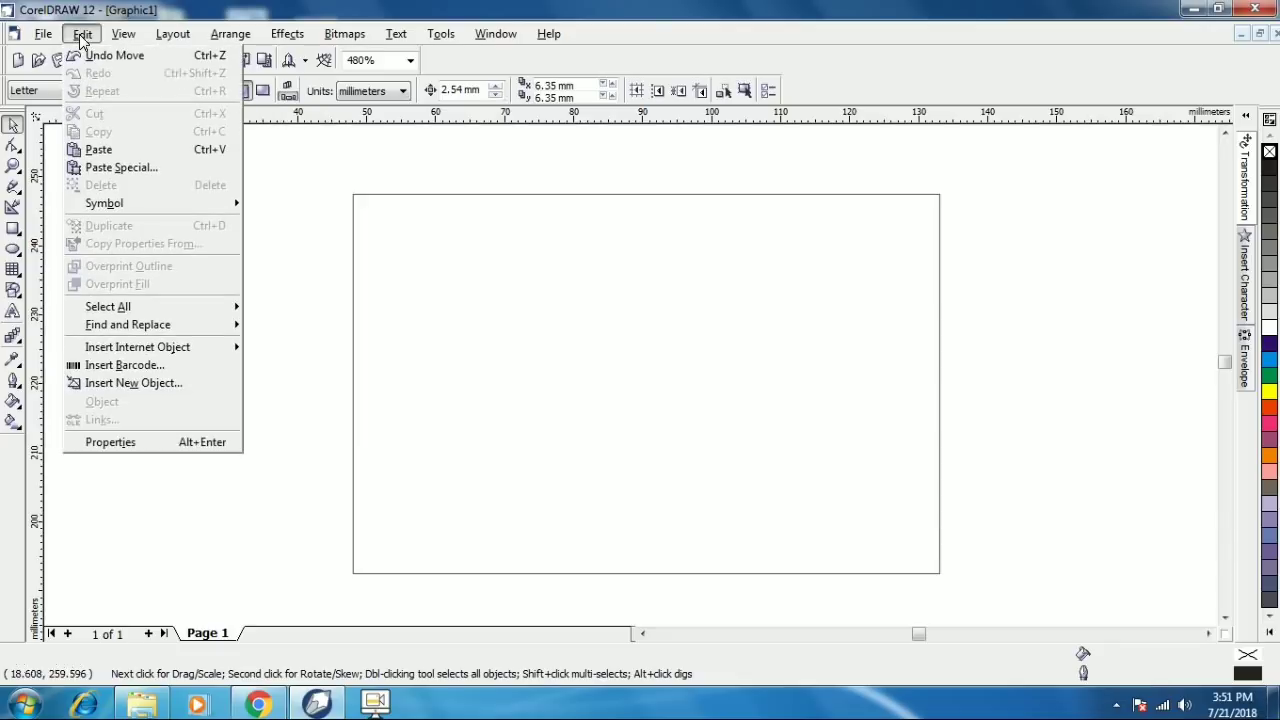
{"action": "mouse_move", "coordinate": [41, 44]}
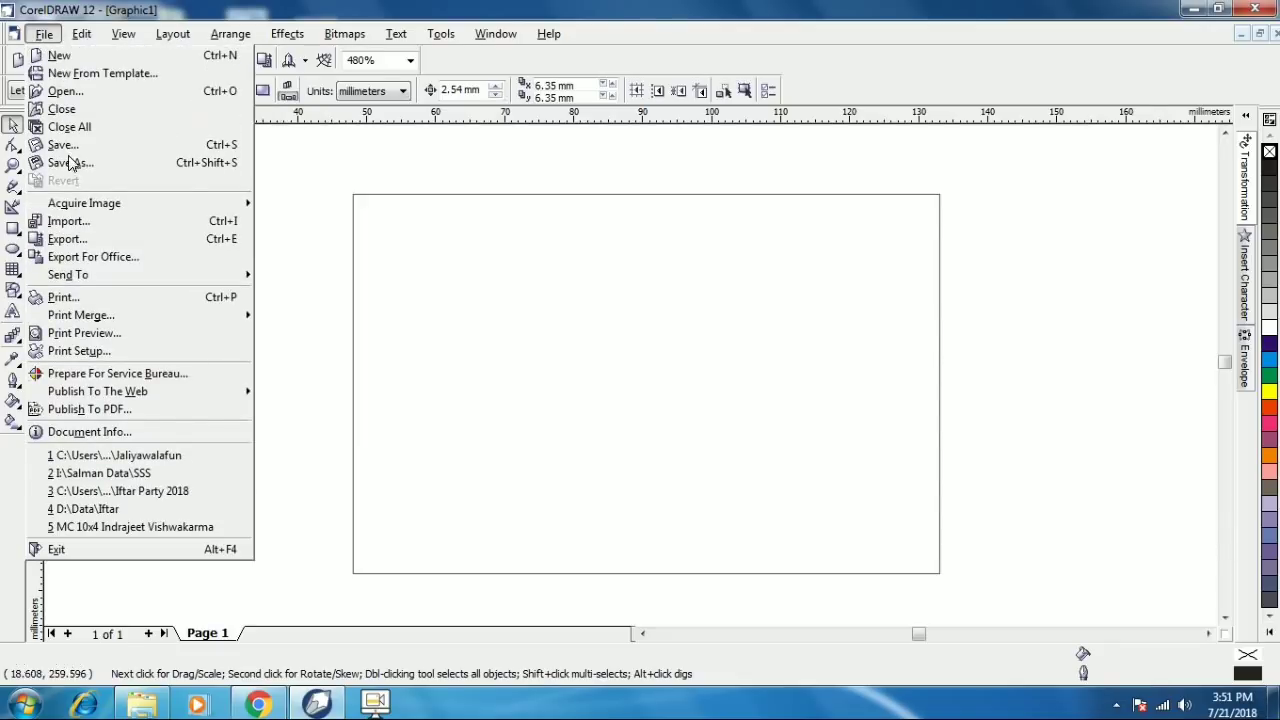
{"action": "left_click", "coordinate": [78, 227]}
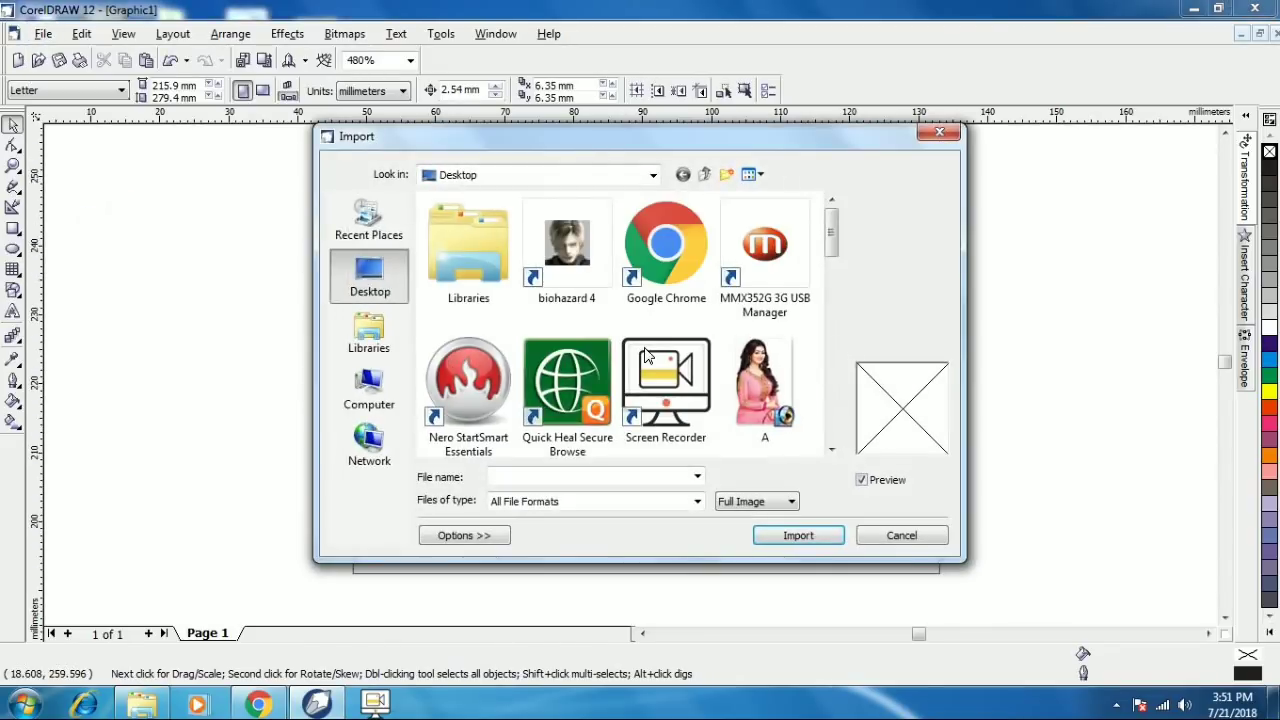
{"action": "scroll", "coordinate": [833, 250], "scroll_direction": "down", "scroll_amount": 3}
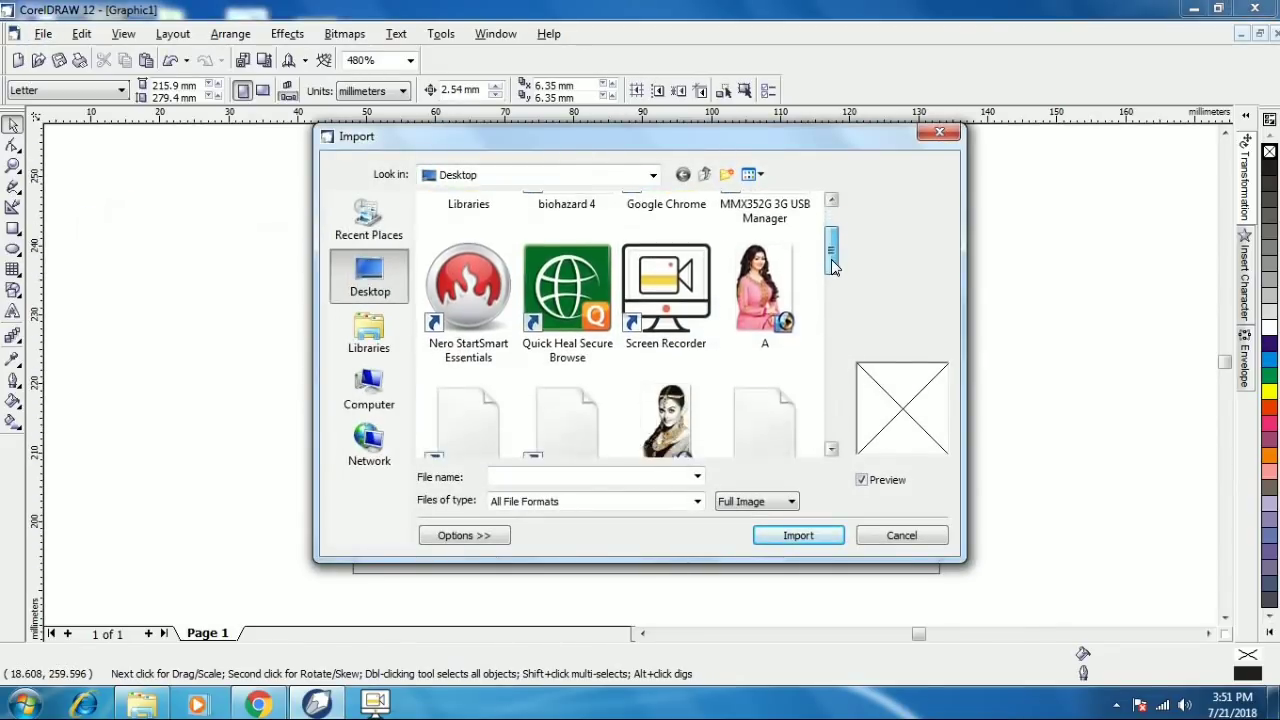
{"action": "left_click", "coordinate": [665, 308]}
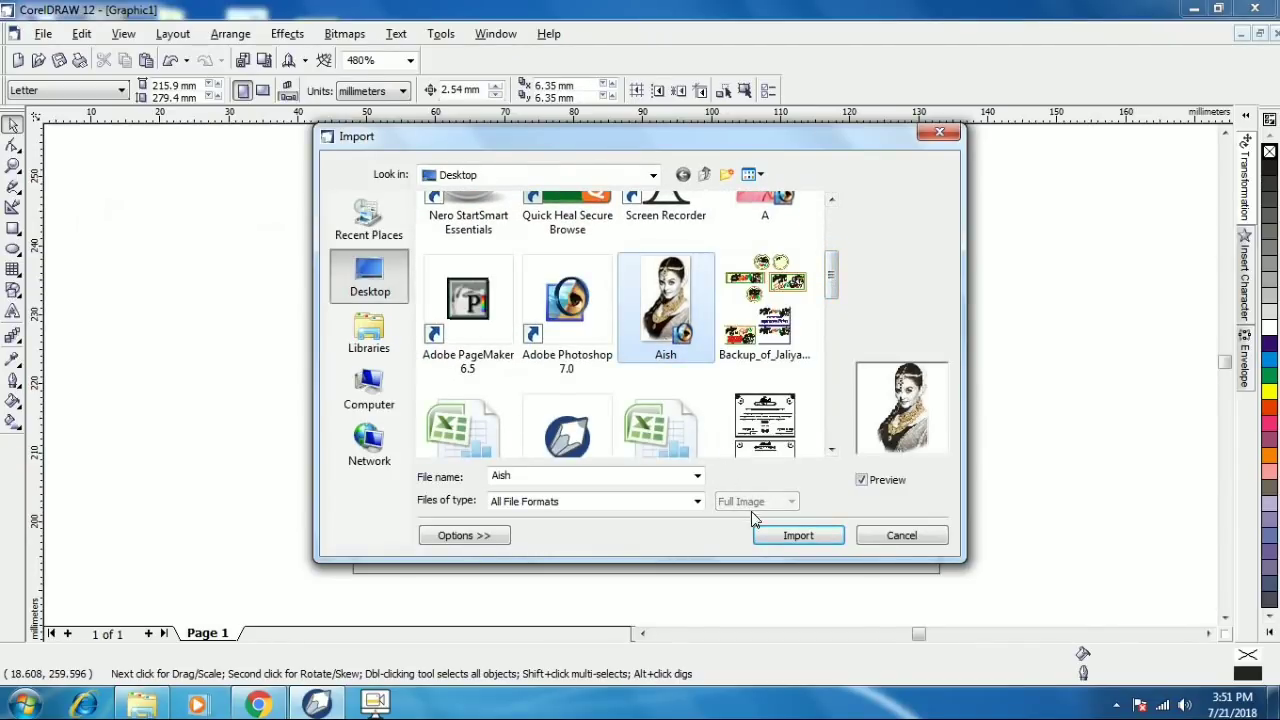
{"action": "left_click", "coordinate": [775, 536]}
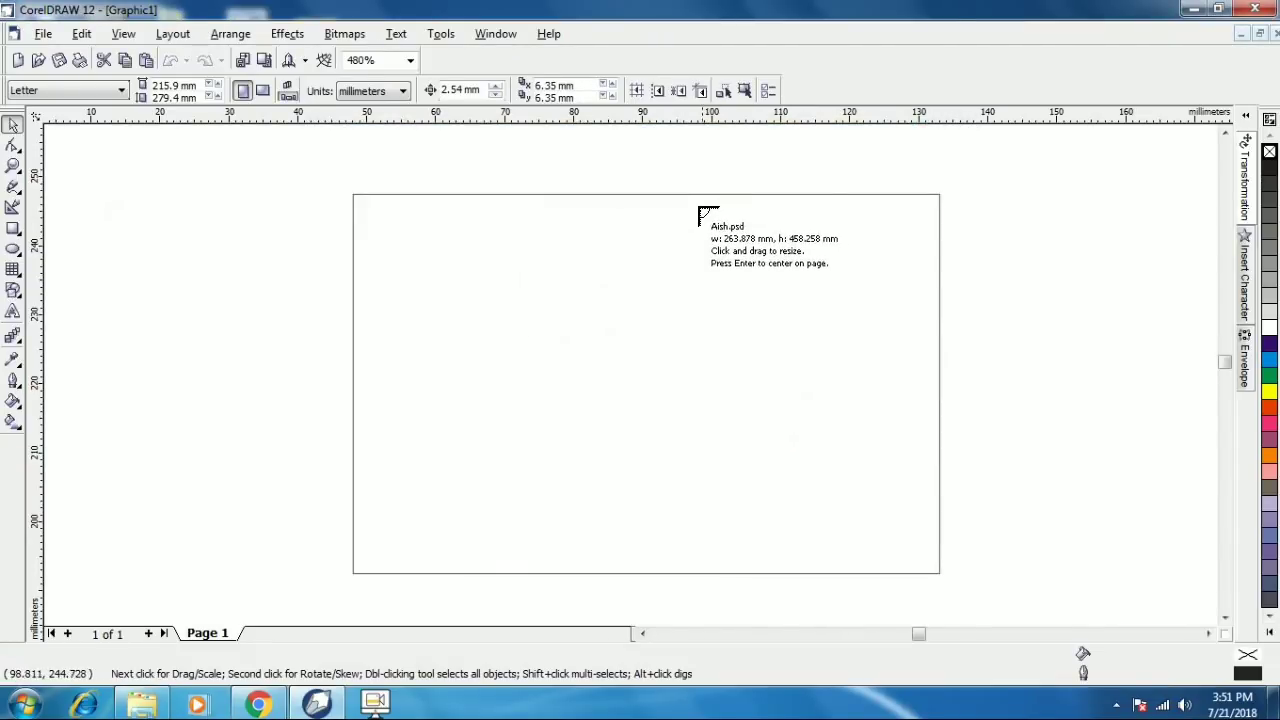
{"action": "left_click_drag", "start_coordinate": [686, 195], "coordinate": [934, 565]}
{"action": "left_click", "coordinate": [126, 207]}
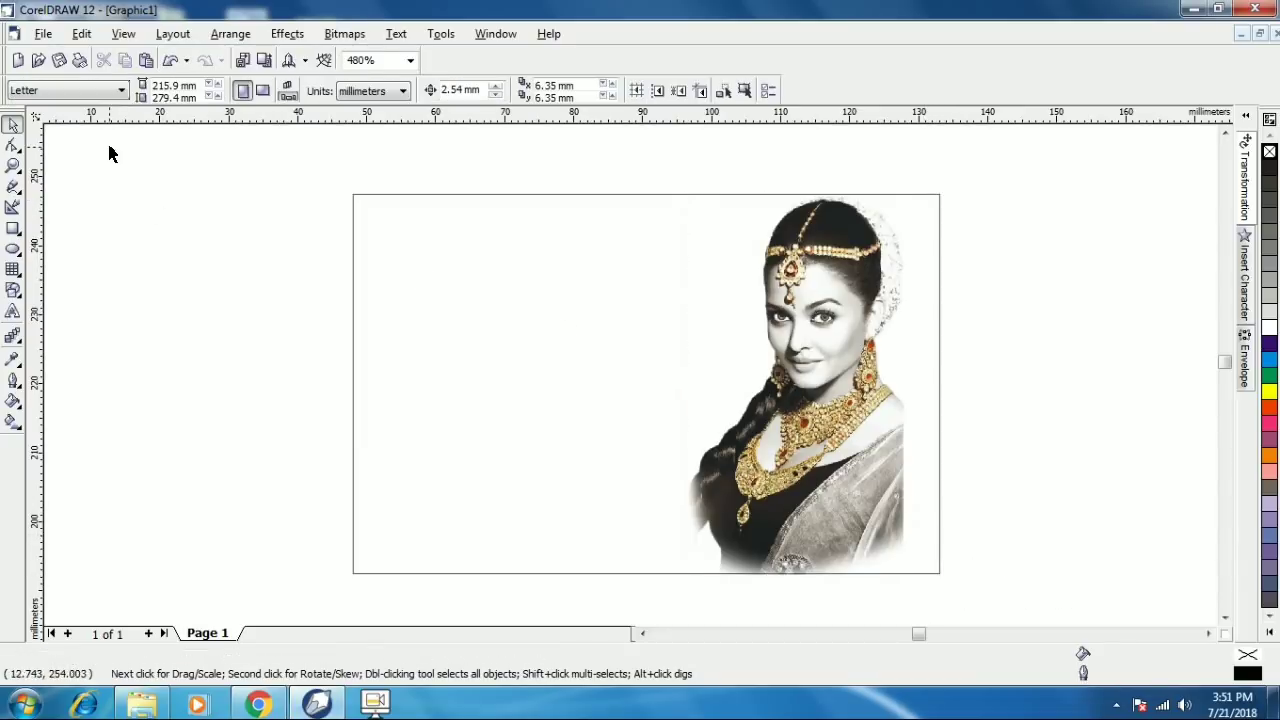
{"action": "left_click_drag", "start_coordinate": [831, 323], "coordinate": [1017, 329]}
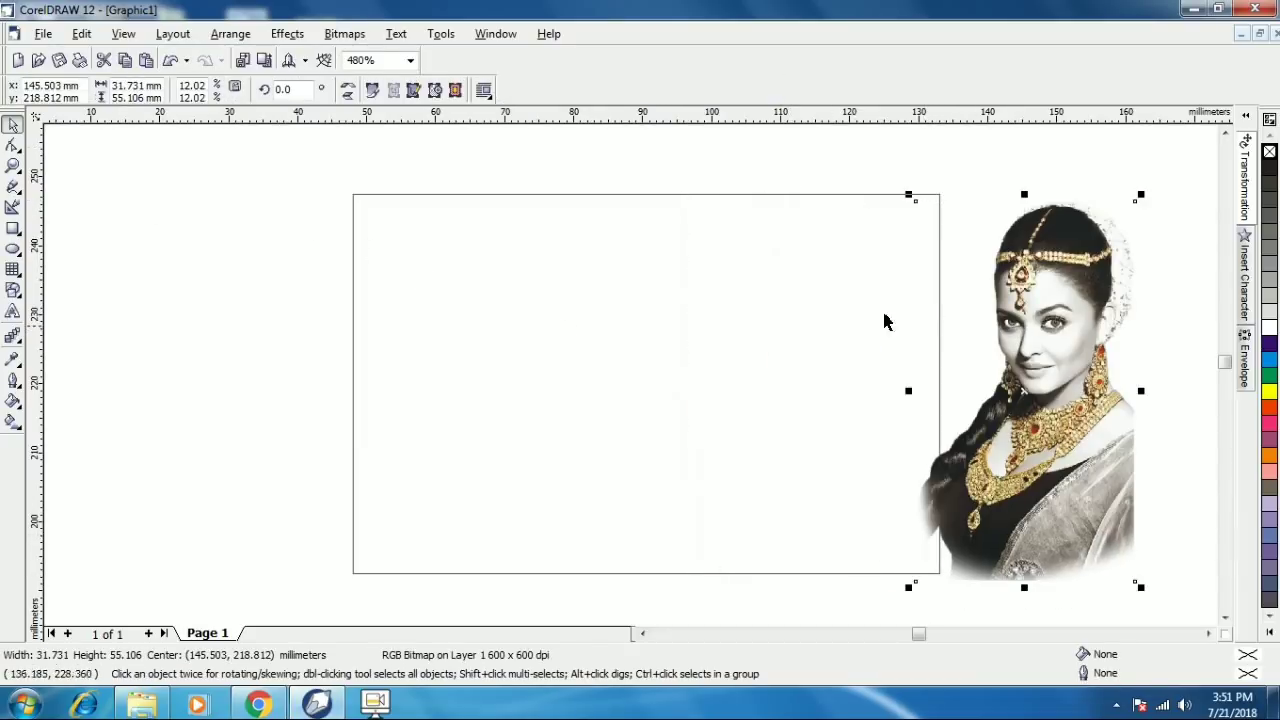
- Import Untitled-1d.psd from the Desktop and place it over the card's left part
{"action": "left_click", "coordinate": [82, 34]}
{"action": "mouse_move", "coordinate": [44, 34]}
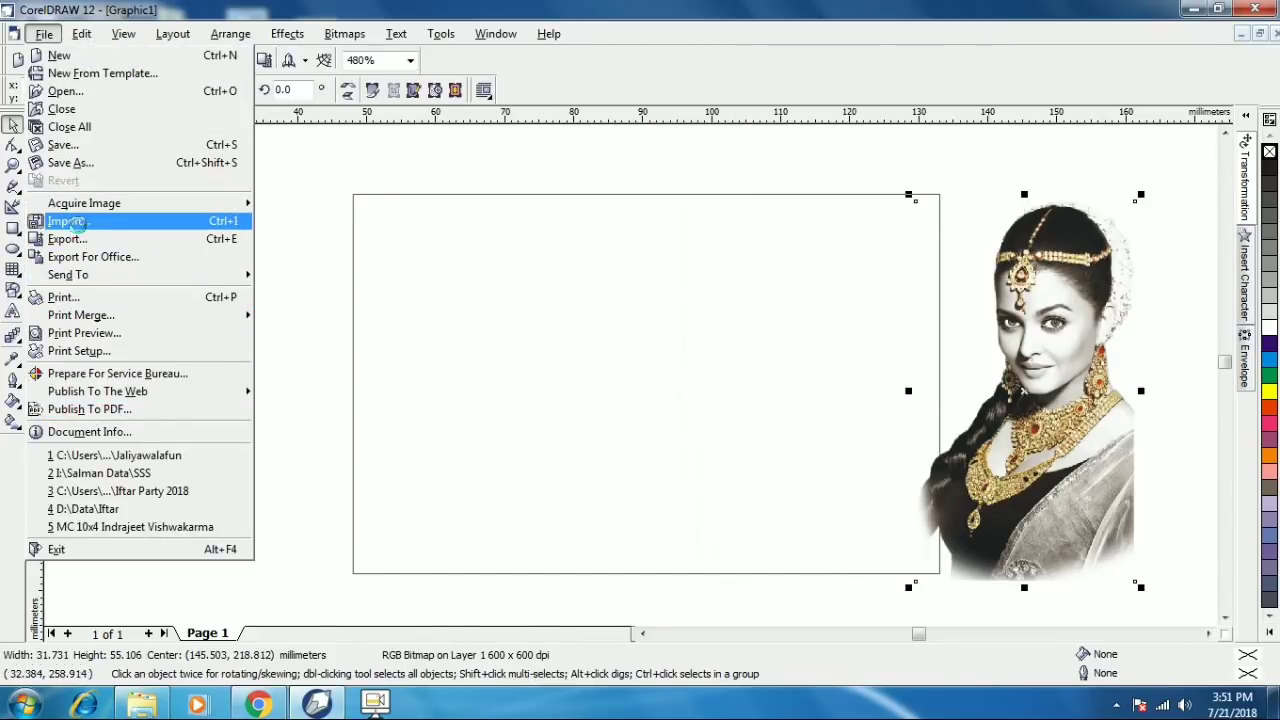
{"action": "left_click", "coordinate": [66, 221]}
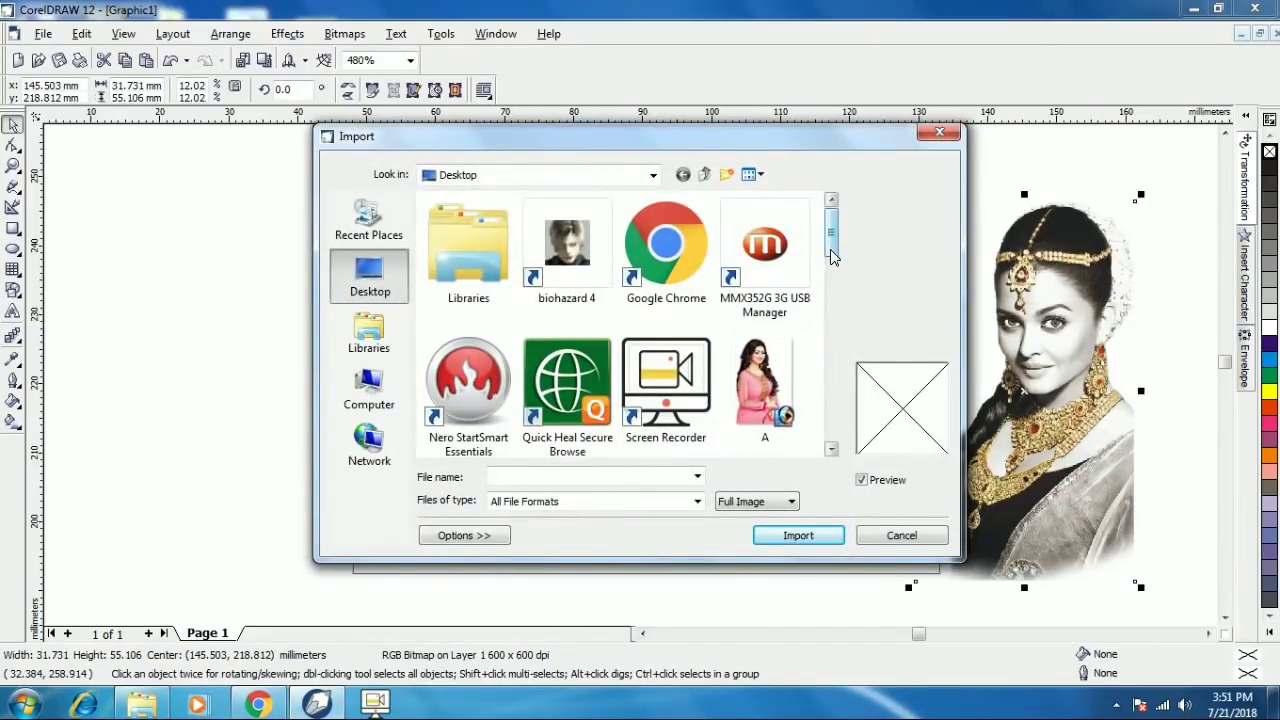
{"action": "left_click_drag", "start_coordinate": [830, 255], "coordinate": [830, 356]}
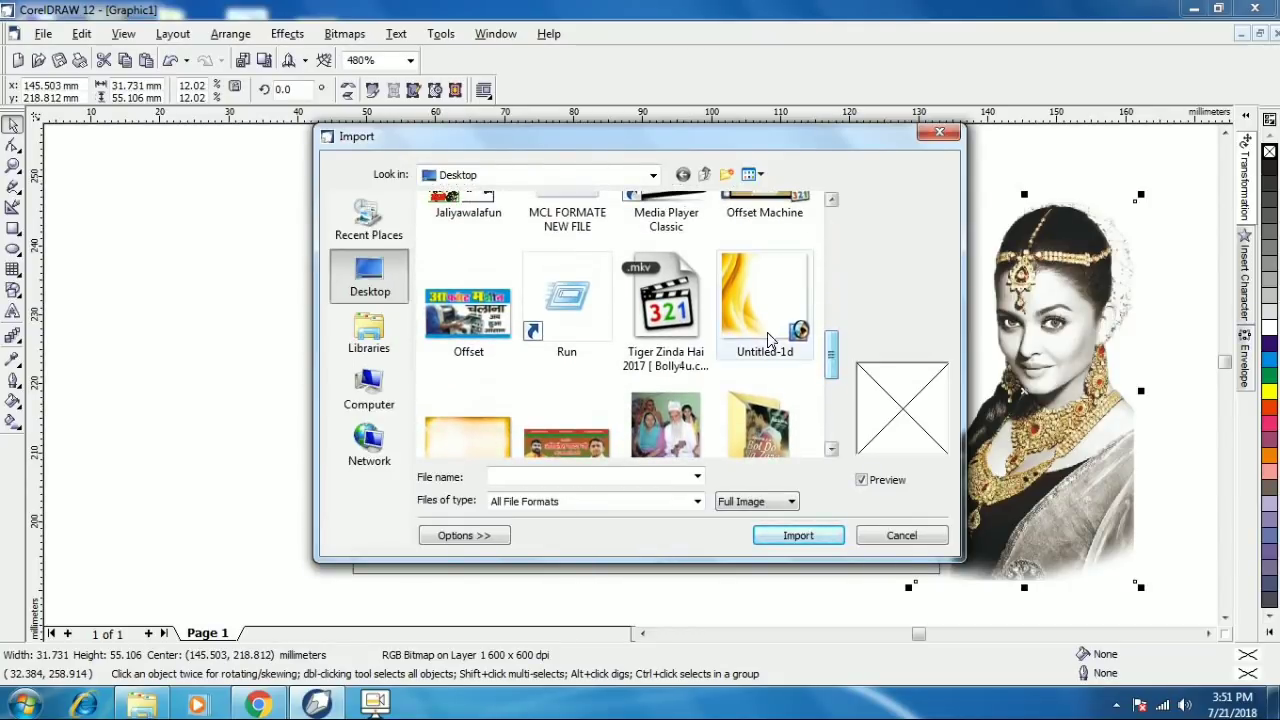
{"action": "left_click", "coordinate": [737, 326]}
{"action": "left_click", "coordinate": [798, 535]}
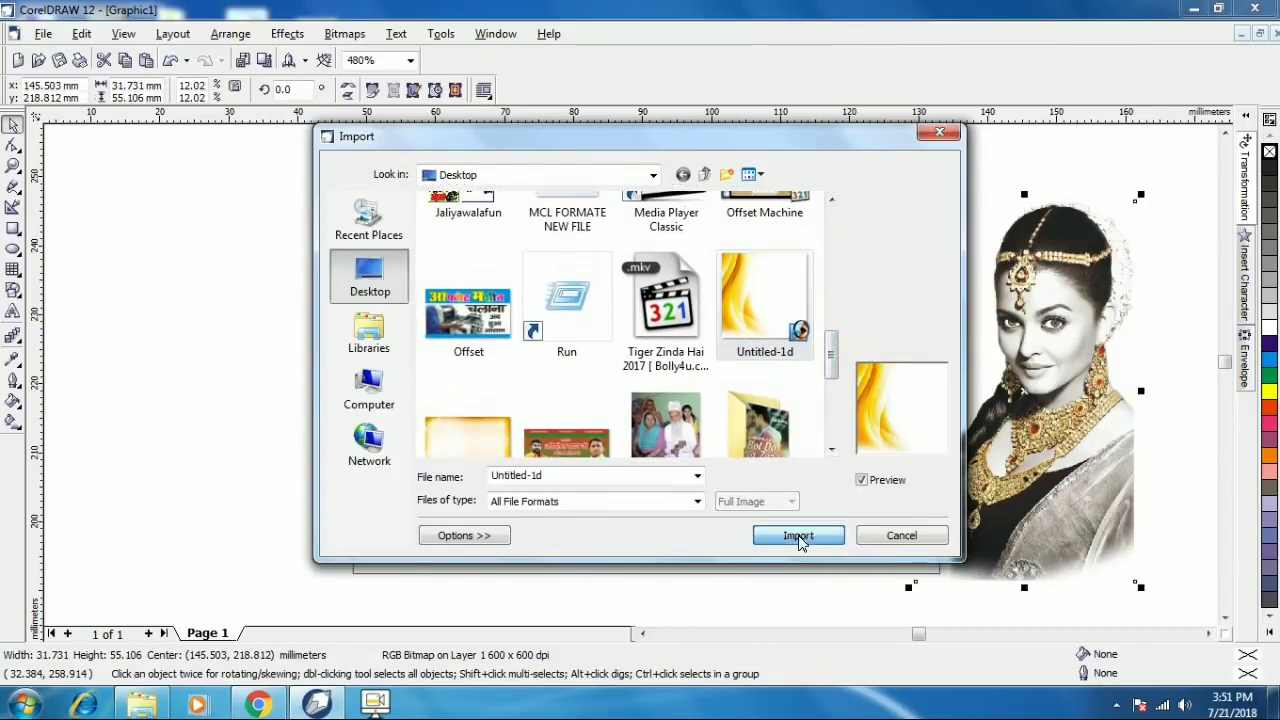
{"action": "left_click_drag", "start_coordinate": [380, 199], "coordinate": [831, 577]}
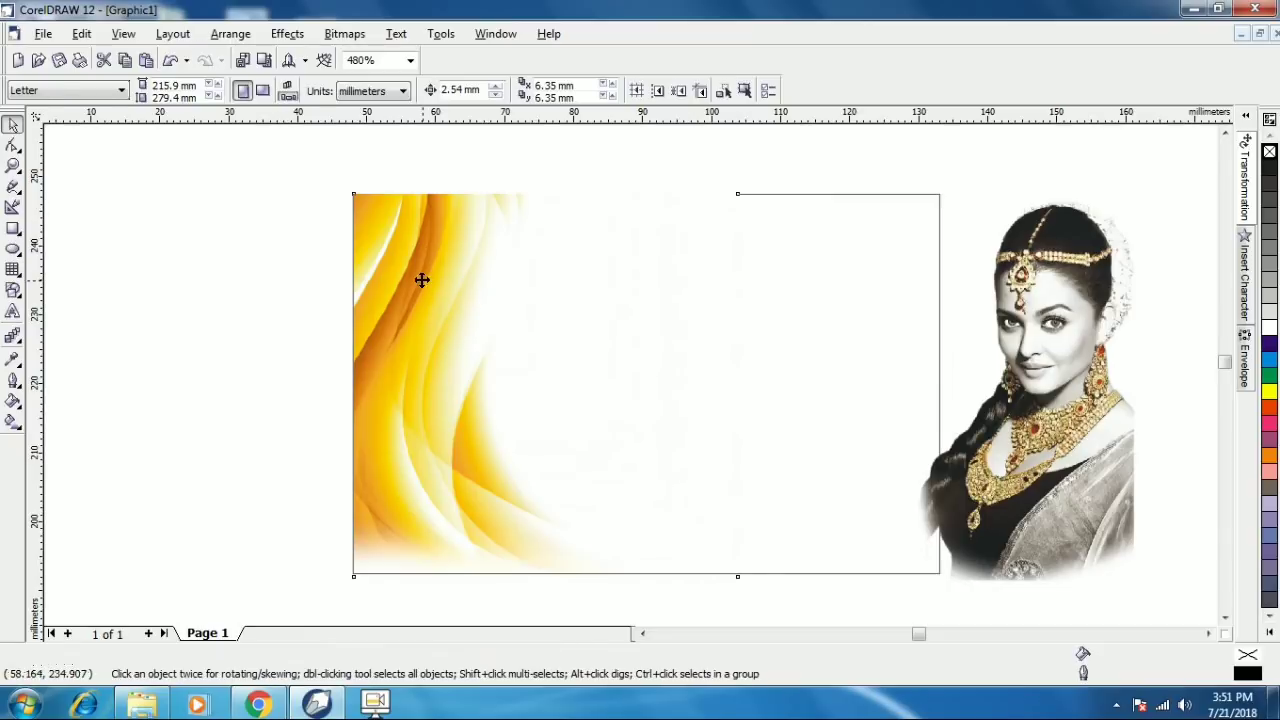
- PowerClip the yellow background inside the card rectangle
{"action": "left_click", "coordinate": [287, 35]}
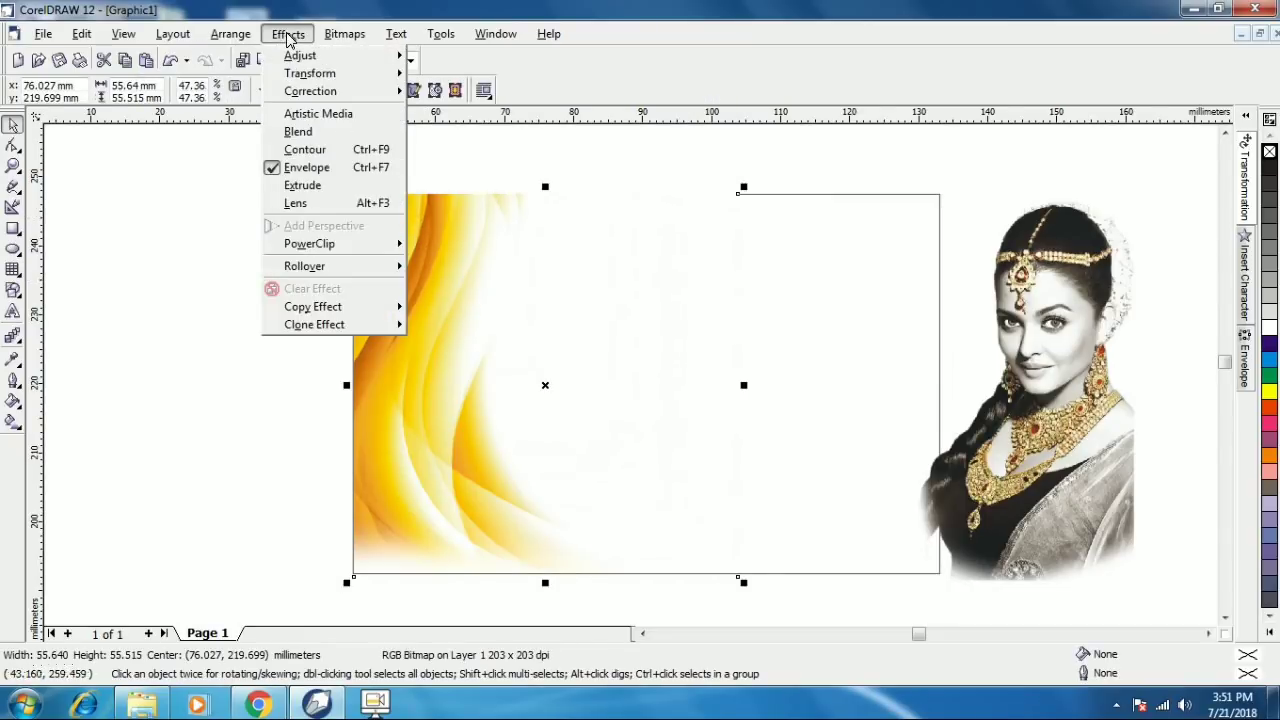
{"action": "mouse_move", "coordinate": [350, 248]}
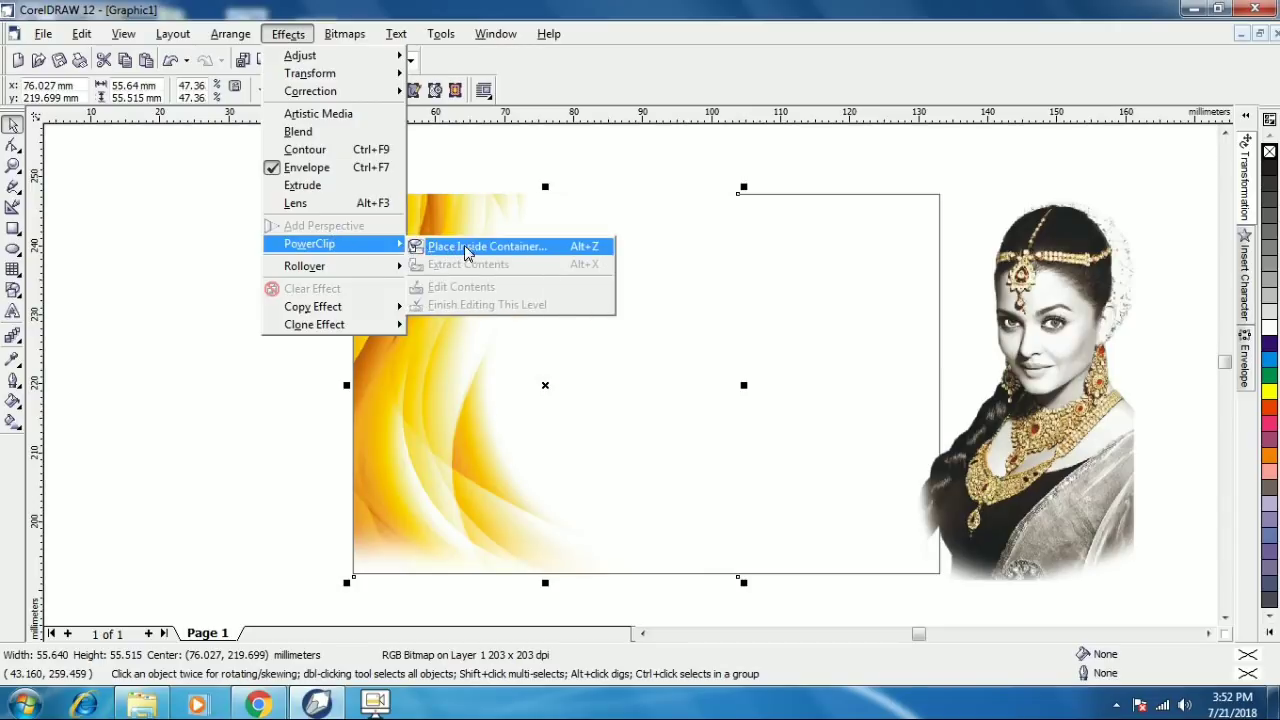
{"action": "left_click", "coordinate": [497, 250]}
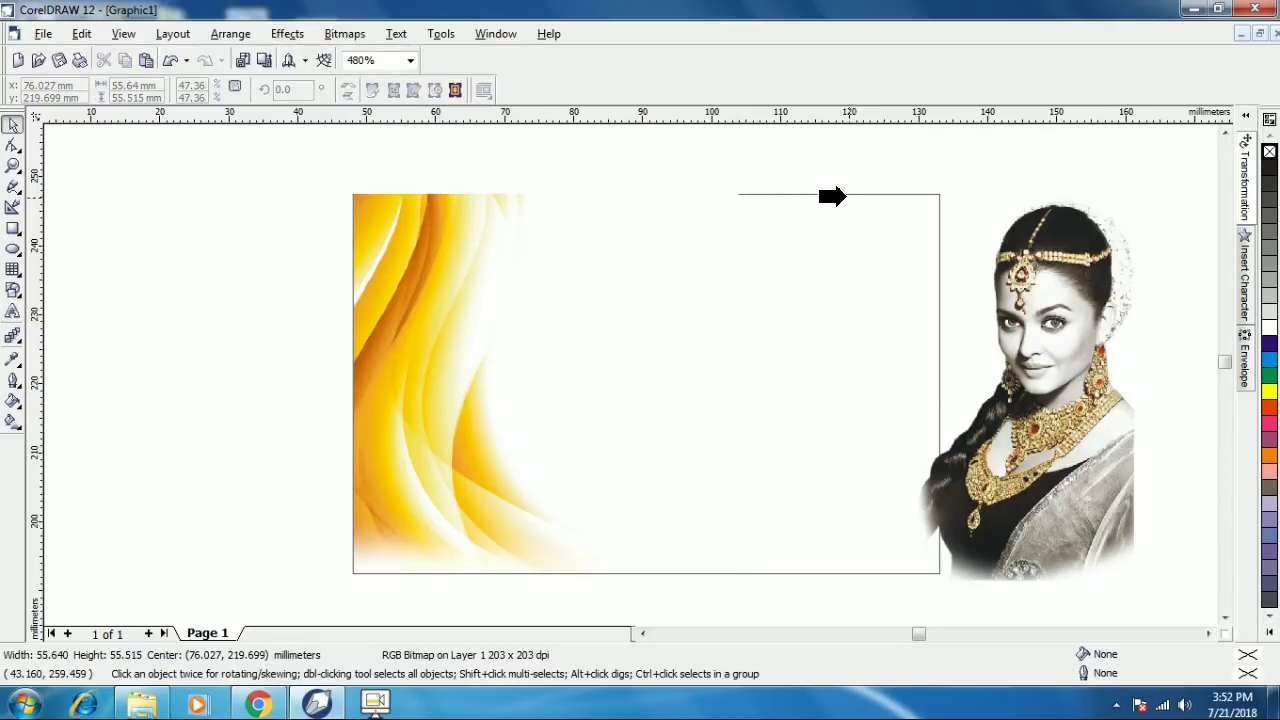
{"action": "left_click", "coordinate": [847, 194]}
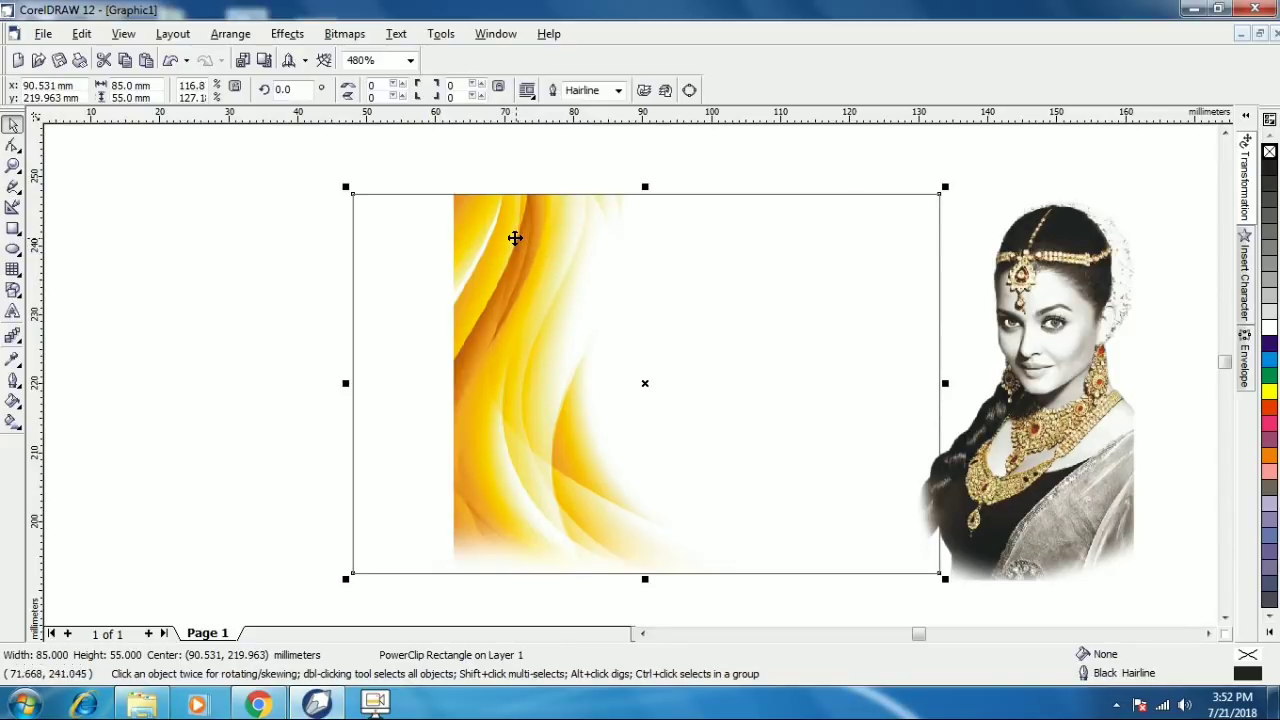
- Edit the PowerClip contents to move the yellow swirl flush to the card's left edge
{"action": "right_click", "coordinate": [508, 229]}
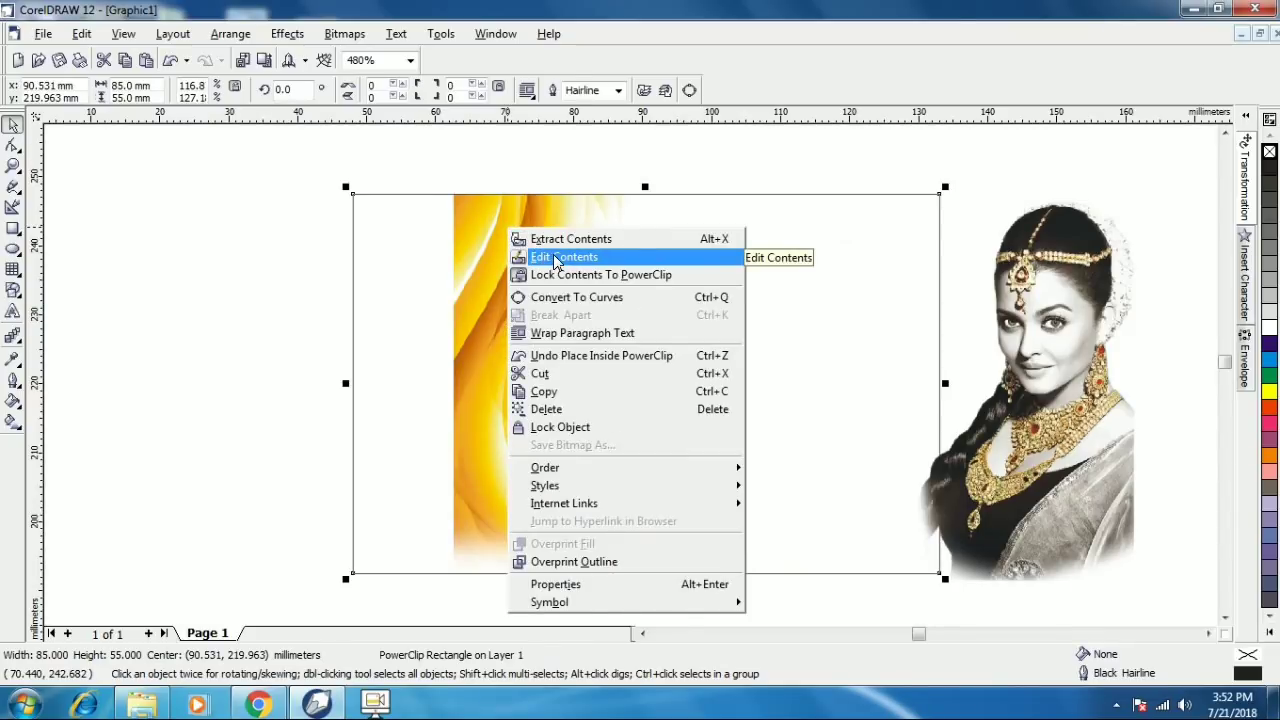
{"action": "left_click", "coordinate": [557, 261]}
{"action": "left_click", "coordinate": [563, 320]}
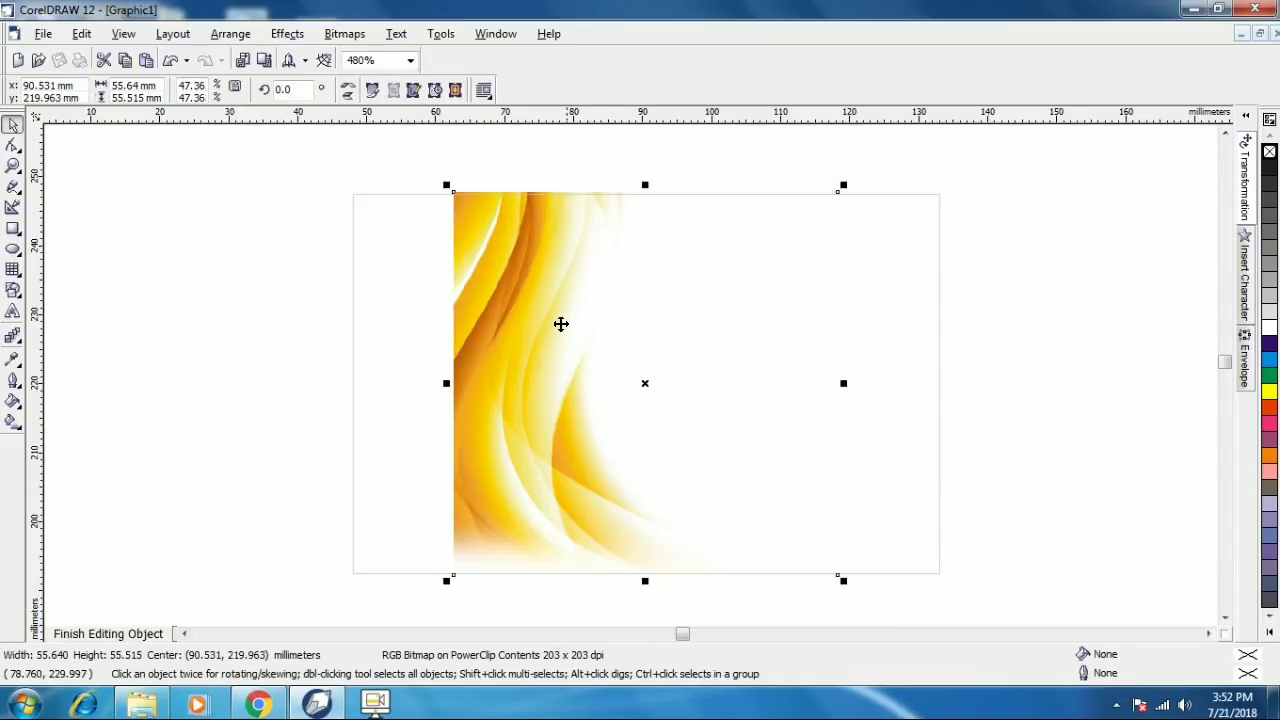
{"action": "left_click_drag", "start_coordinate": [560, 323], "coordinate": [466, 331]}
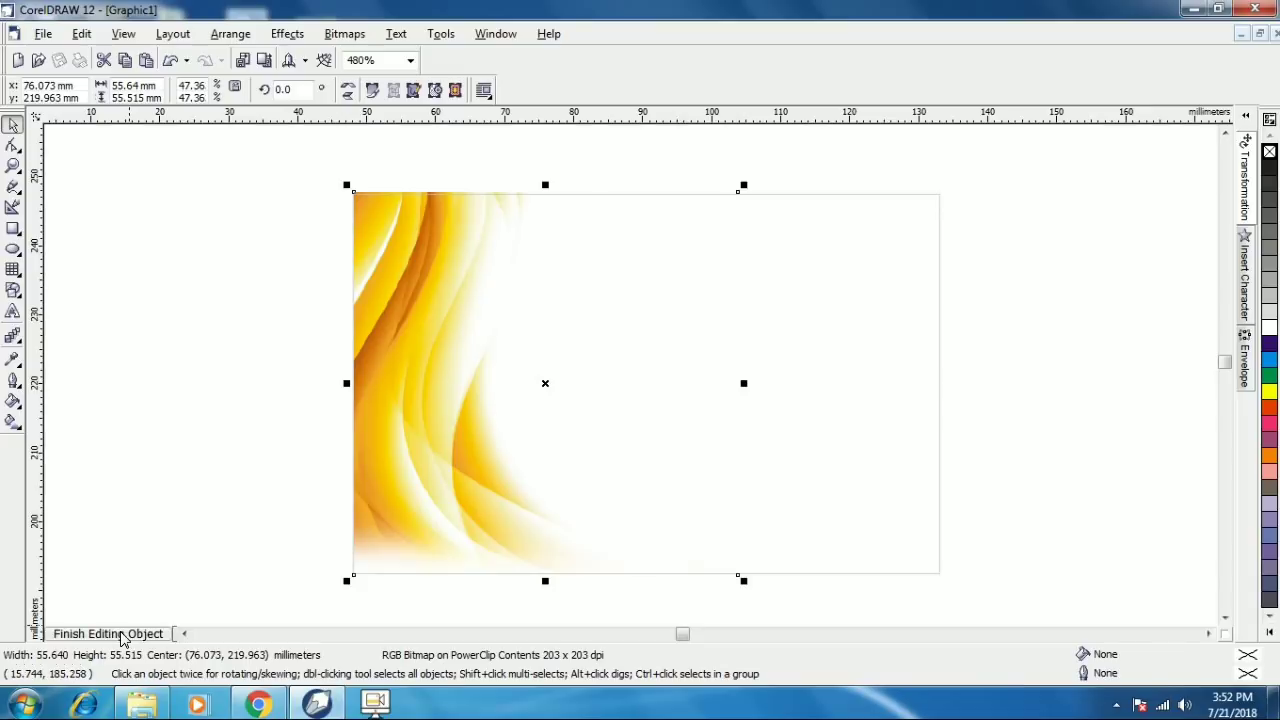
{"action": "left_click", "coordinate": [122, 634]}
- Enlarge the model photo slightly, move it onto the card, and PowerClip it inside the rectangle
{"action": "left_click", "coordinate": [939, 210]}
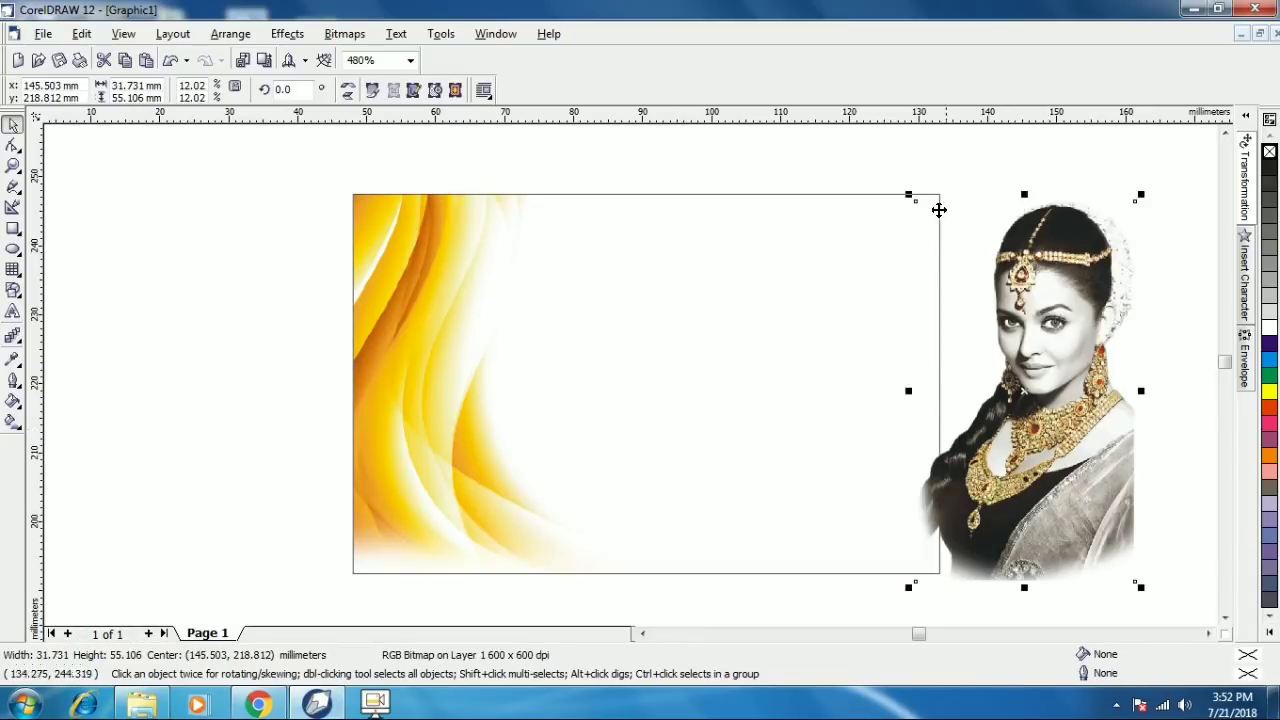
{"action": "left_click_drag", "start_coordinate": [908, 195], "coordinate": [900, 187]}
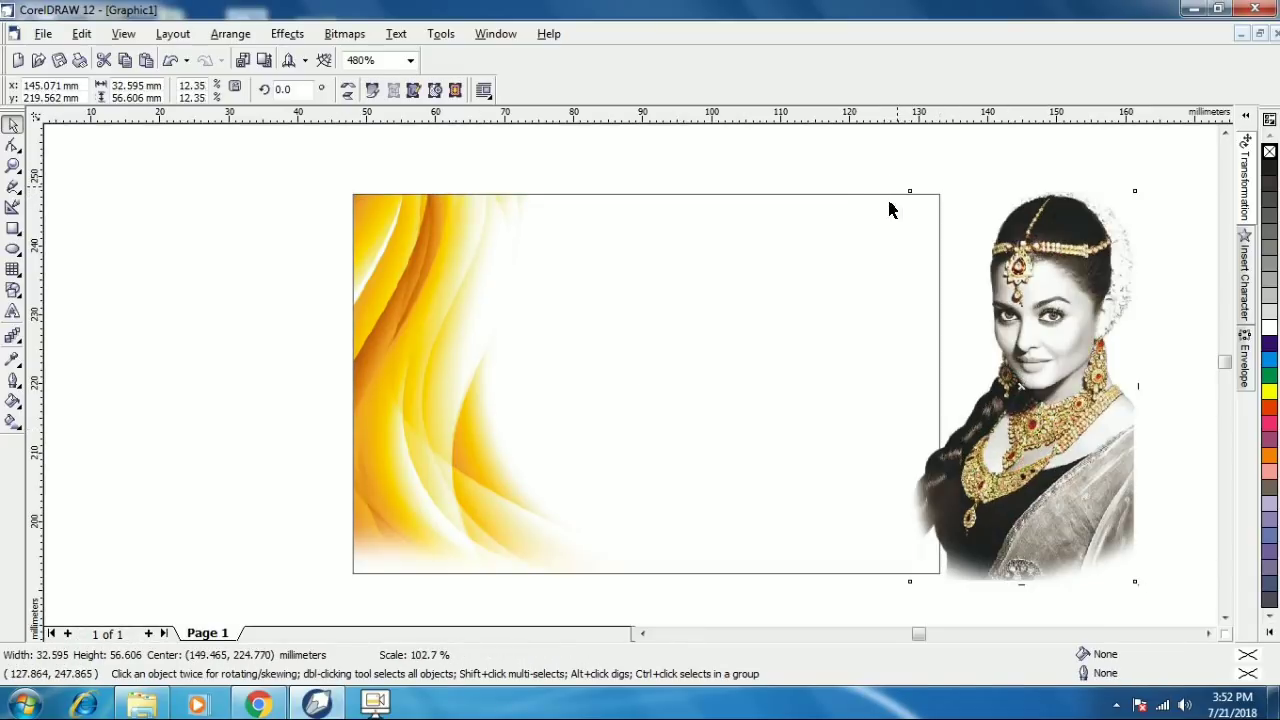
{"action": "left_click_drag", "start_coordinate": [1043, 298], "coordinate": [675, 298]}
{"action": "left_click", "coordinate": [287, 36]}
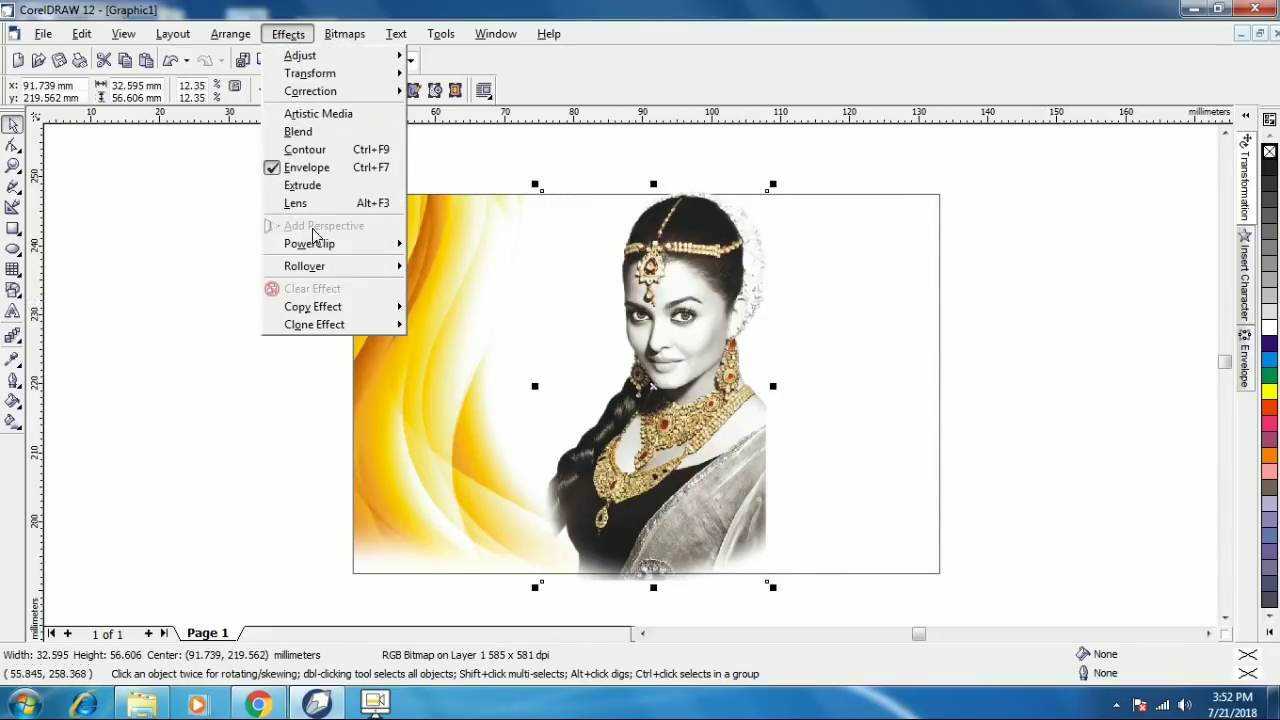
{"action": "mouse_move", "coordinate": [386, 246]}
{"action": "left_click", "coordinate": [434, 248]}
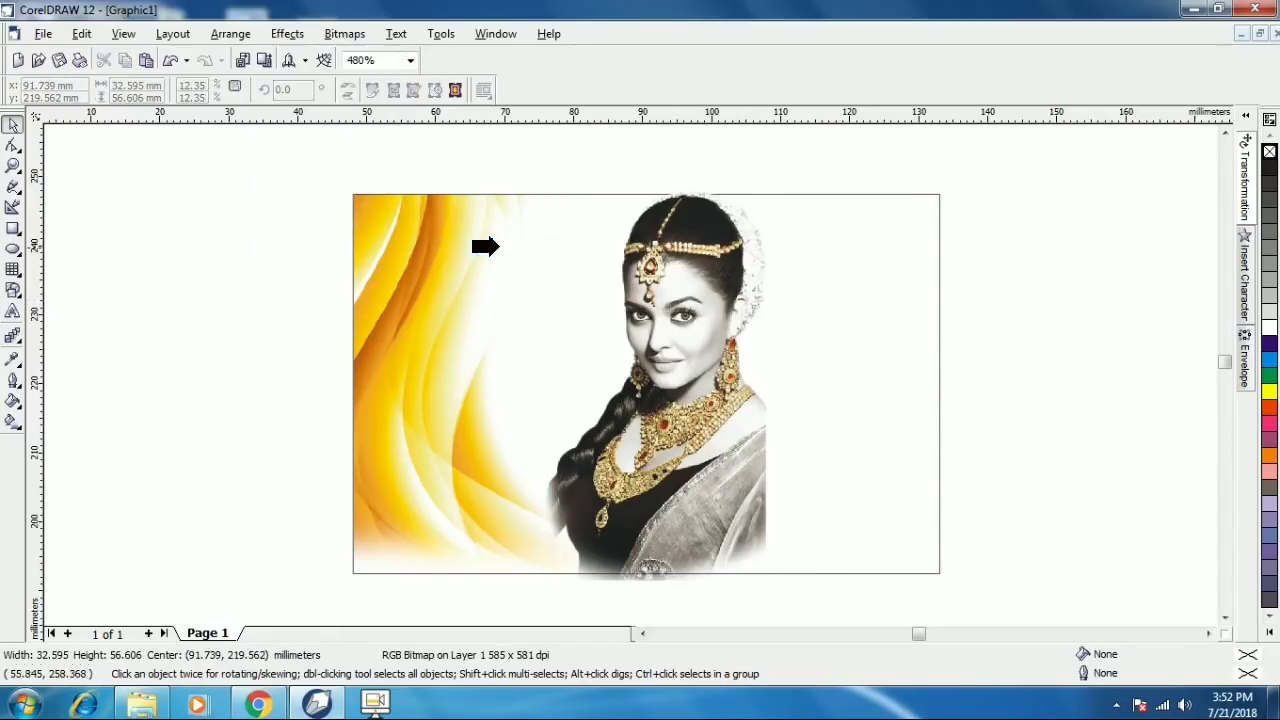
{"action": "left_click", "coordinate": [870, 194]}
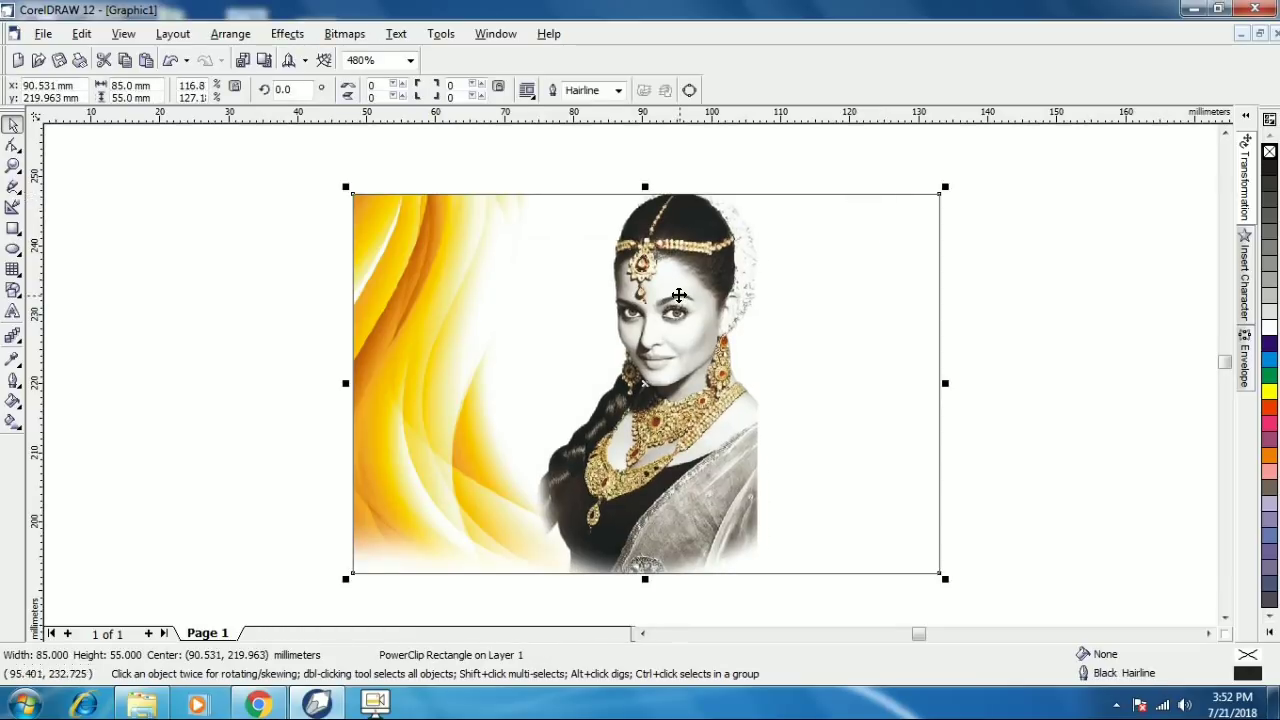
- Edit the PowerClip contents to move the photo flush against the card's right edge
{"action": "left_click", "coordinate": [289, 34]}
{"action": "left_click", "coordinate": [549, 252]}
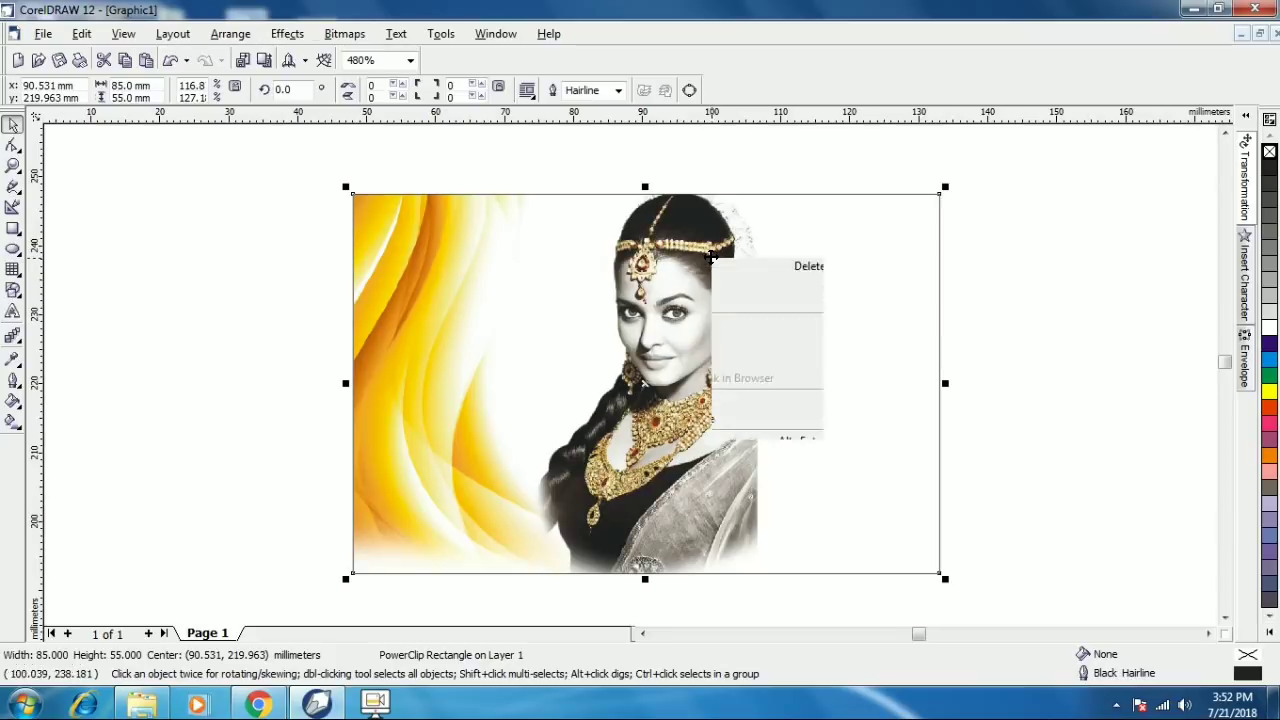
{"action": "right_click", "coordinate": [711, 257]}
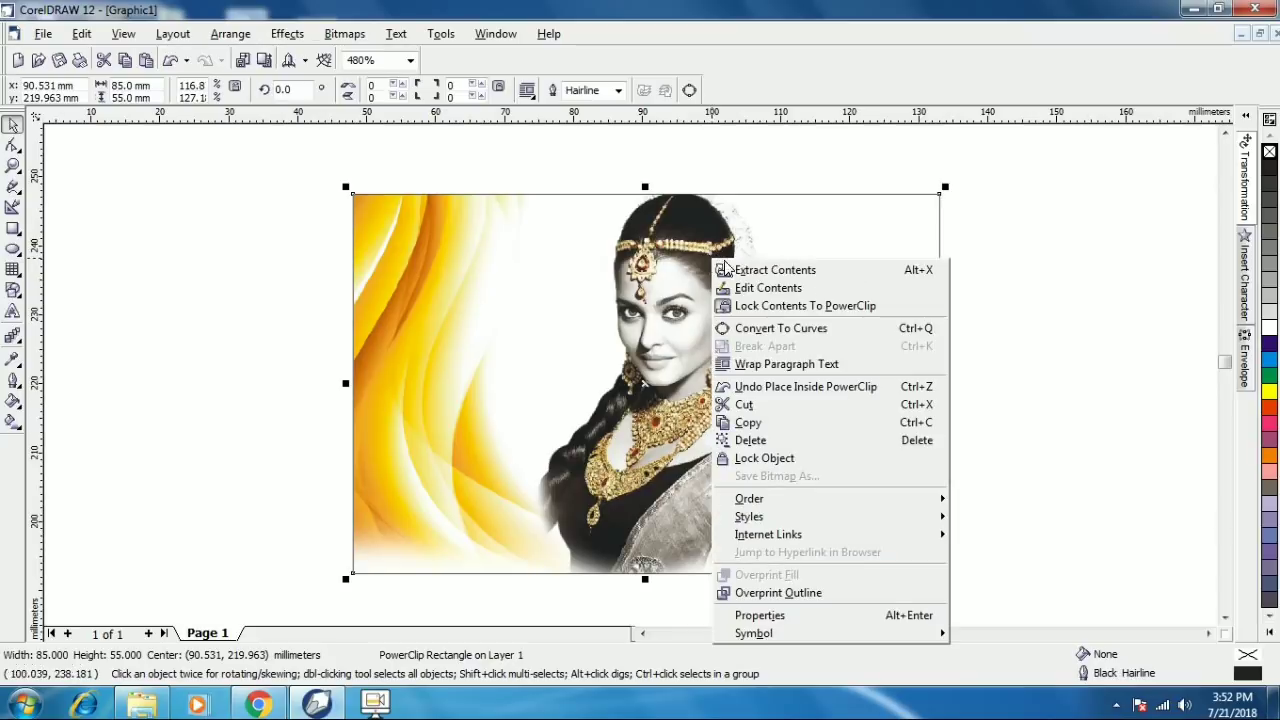
{"action": "left_click", "coordinate": [793, 291]}
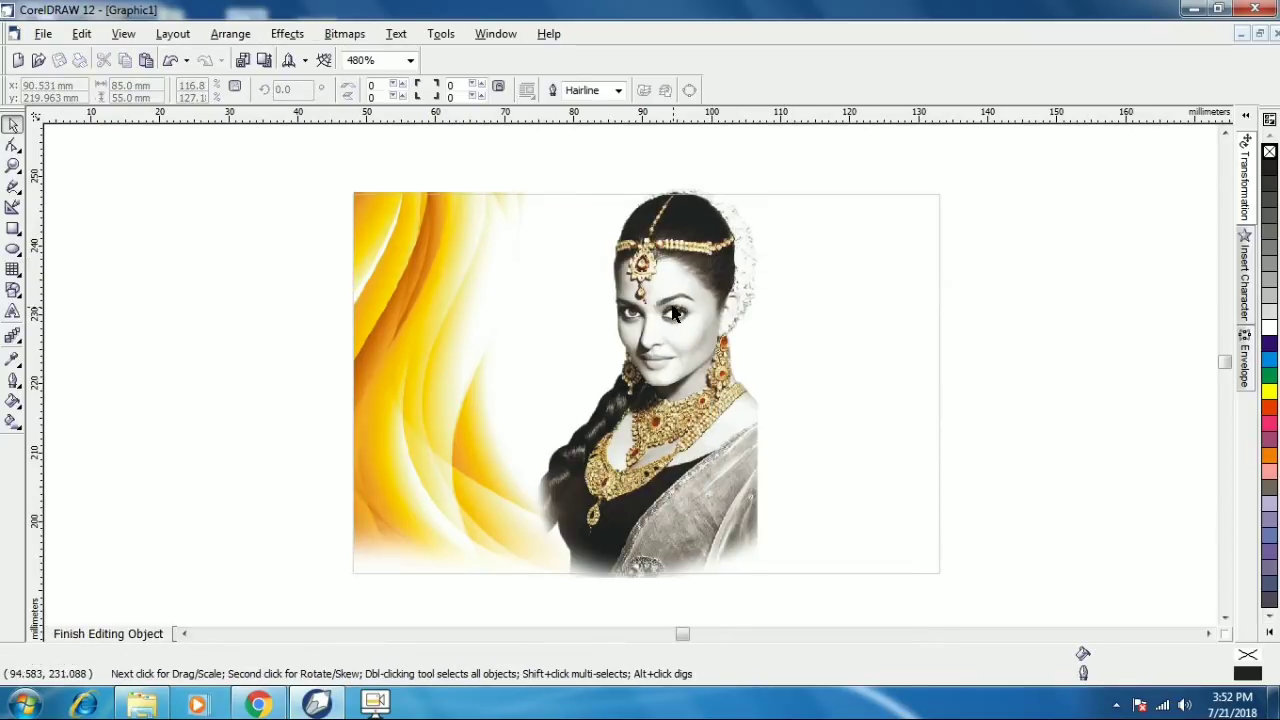
{"action": "left_click_drag", "start_coordinate": [675, 314], "coordinate": [853, 316]}
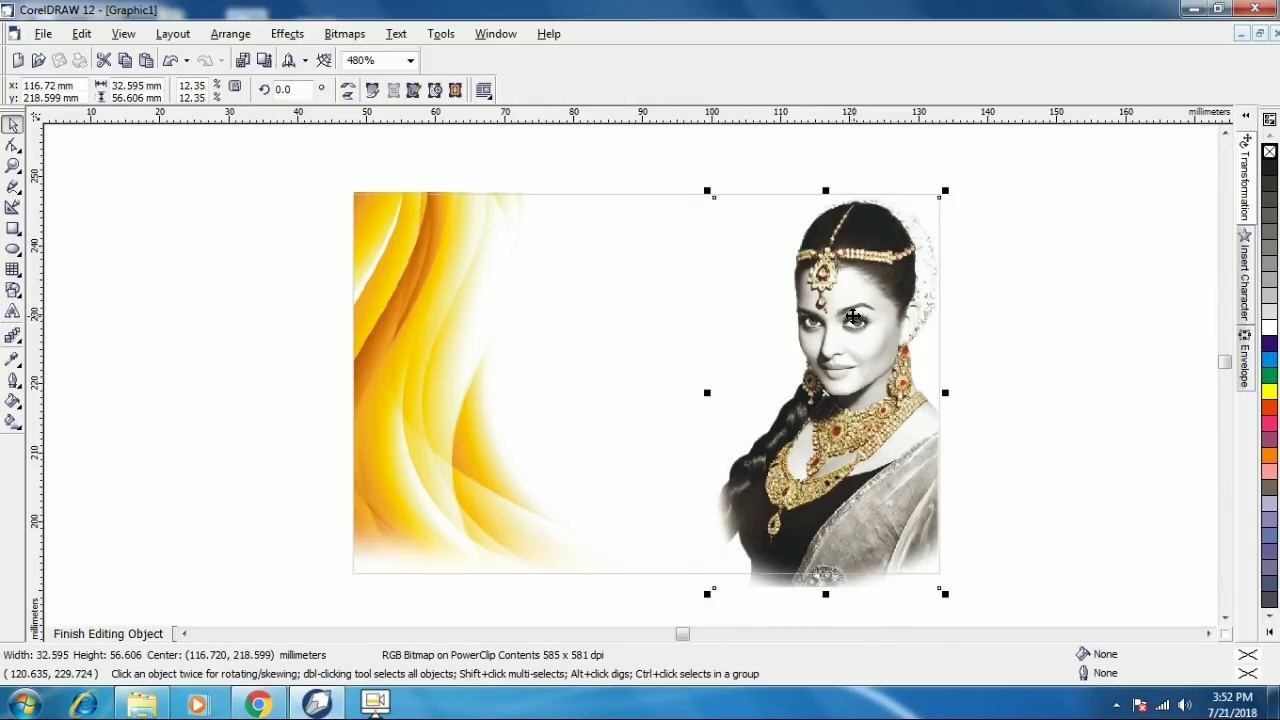
{"action": "left_click", "coordinate": [855, 317]}
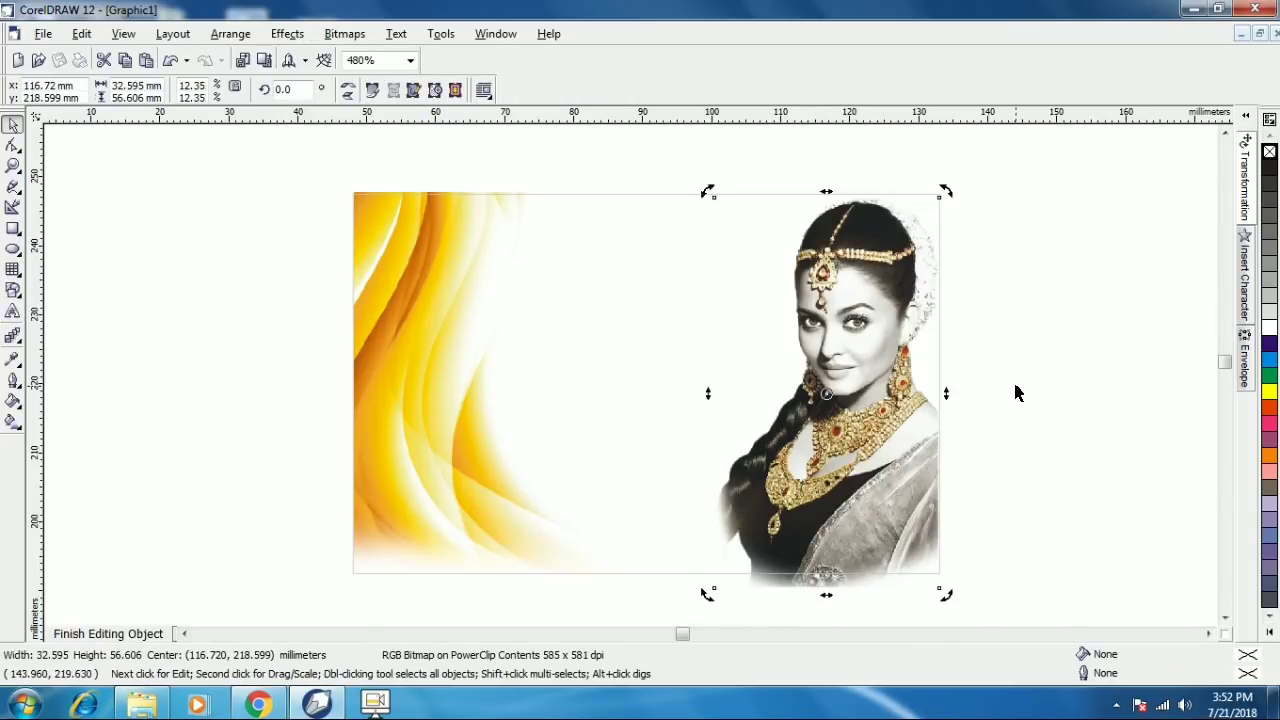
{"action": "left_click", "coordinate": [127, 634]}
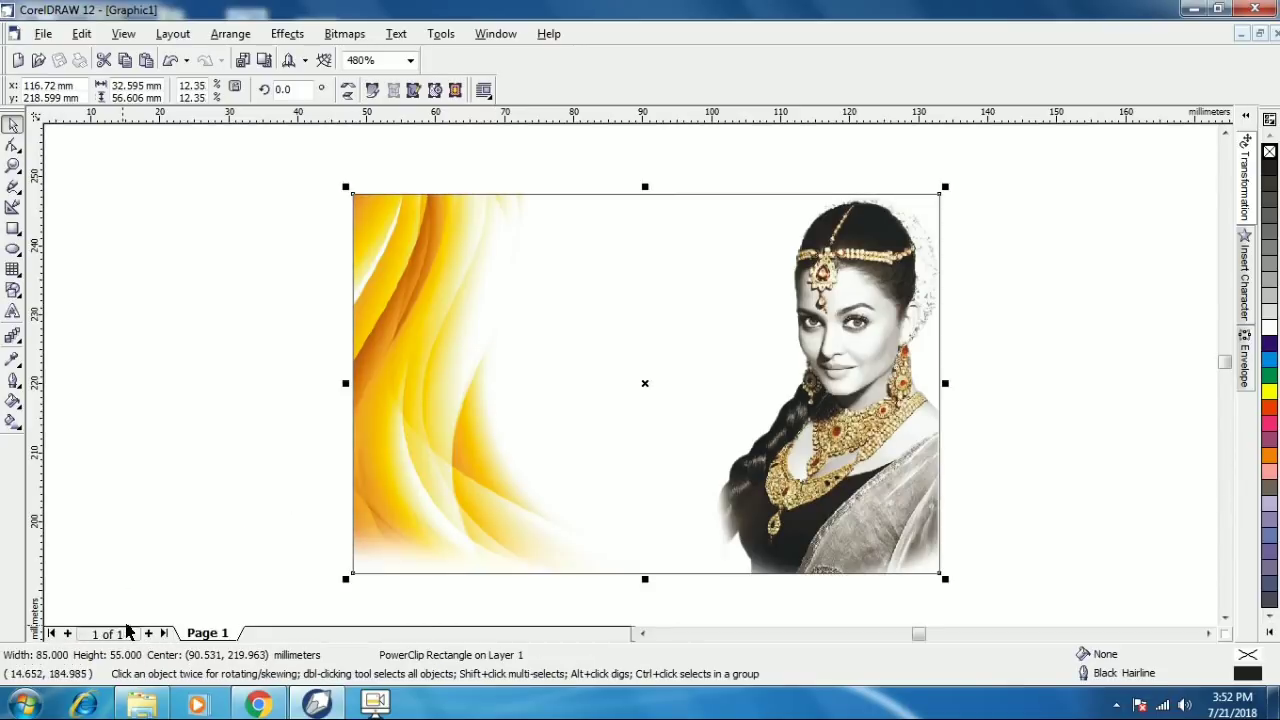
{"action": "left_click", "coordinate": [191, 437]}
{"action": "left_click", "coordinate": [10, 313]}
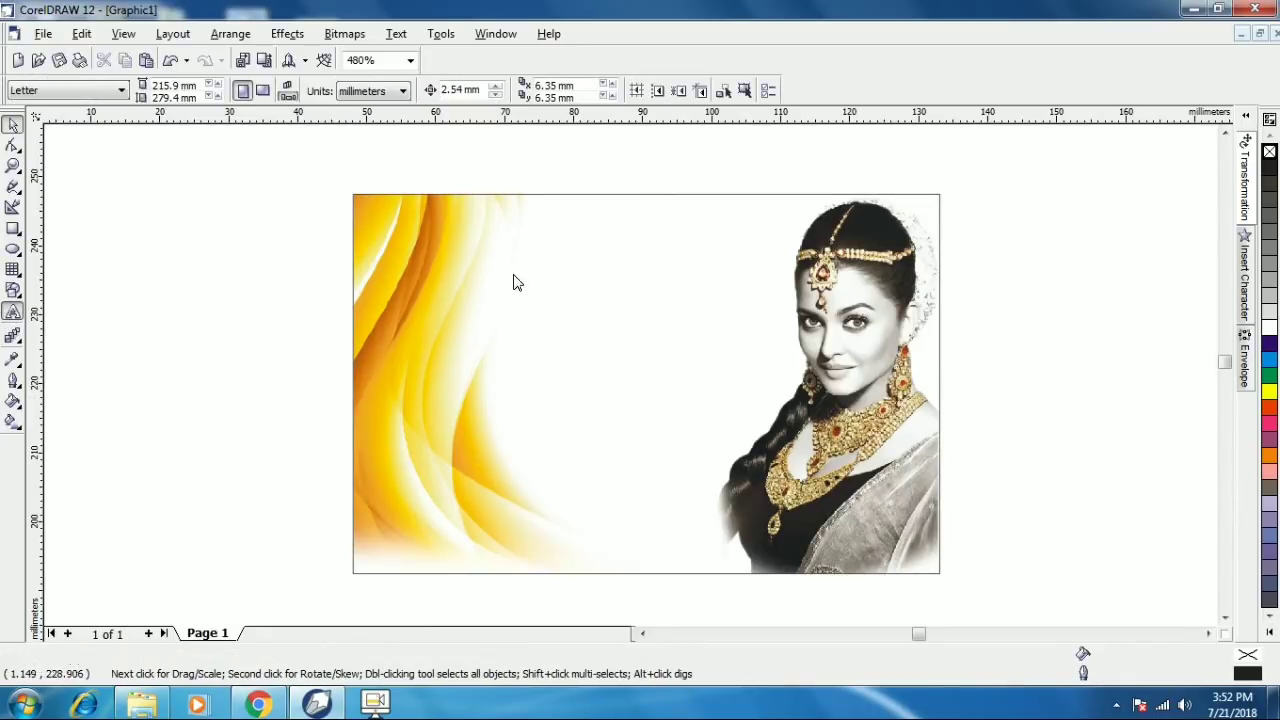
- Start artistic text on the card's left side in the BHARTIYA HINDI_053 font
{"action": "left_click", "coordinate": [460, 333]}
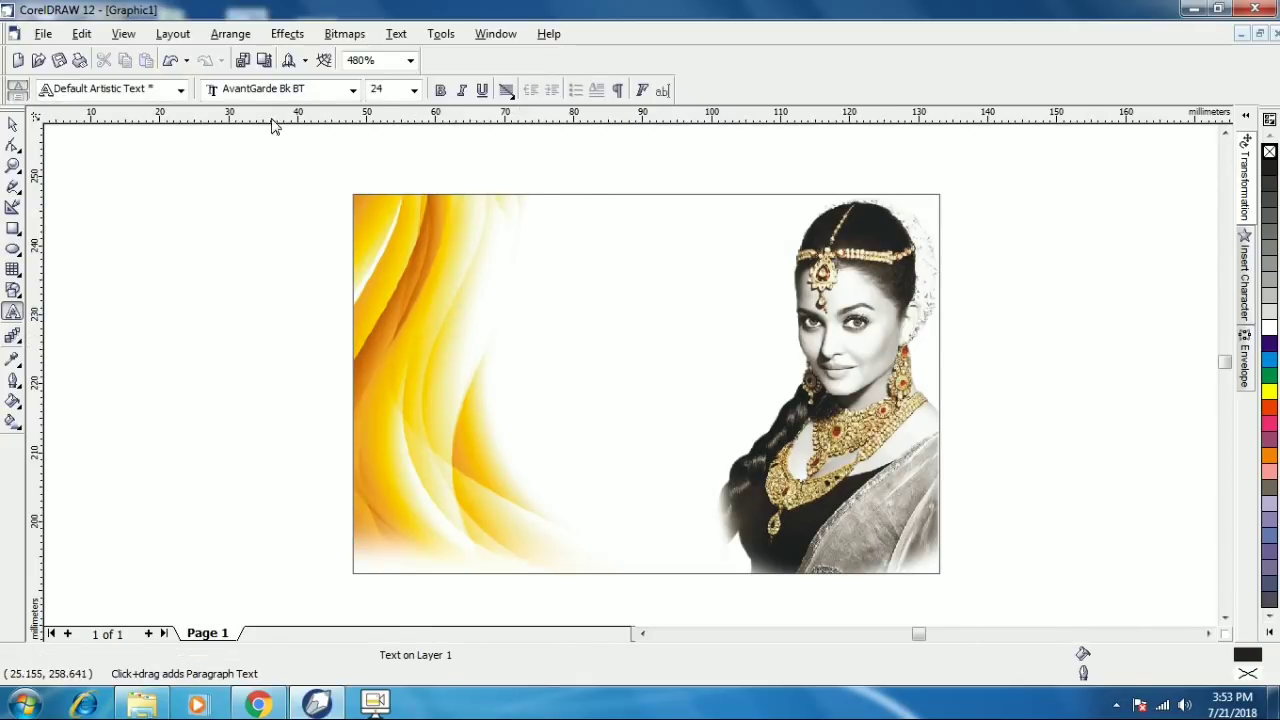
{"action": "left_click", "coordinate": [356, 91]}
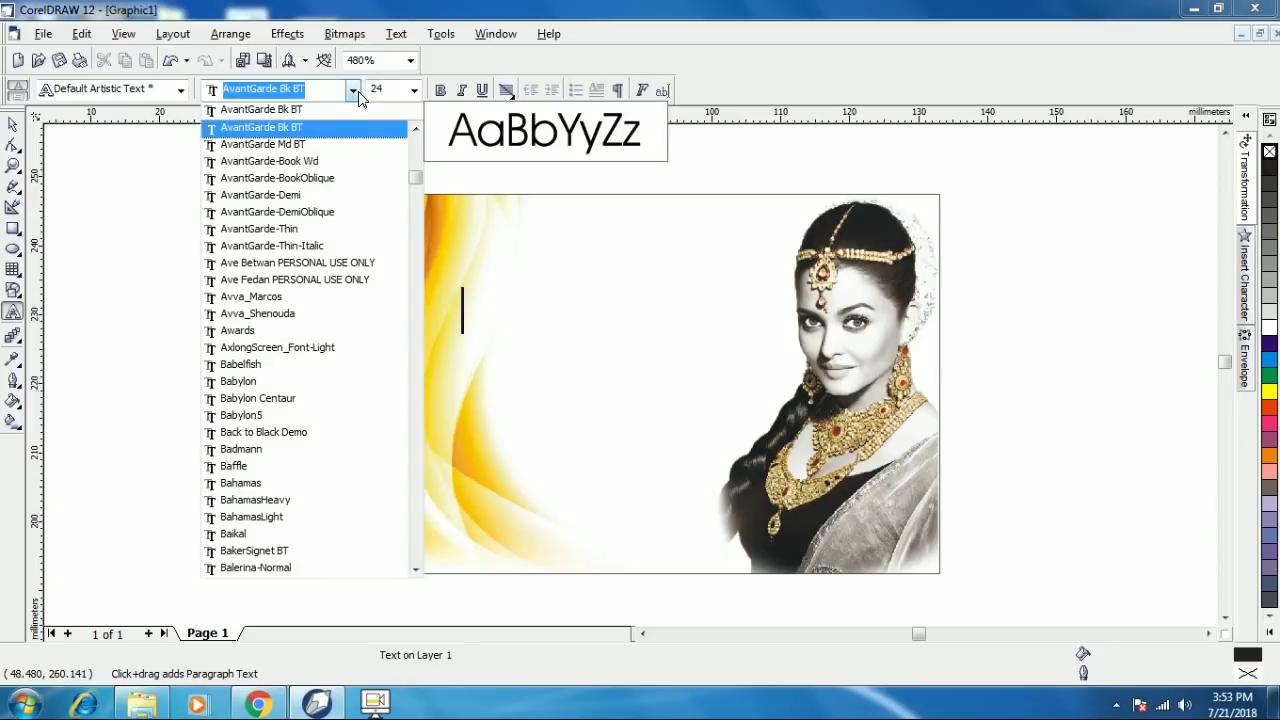
{"action": "type", "text": "bh"}
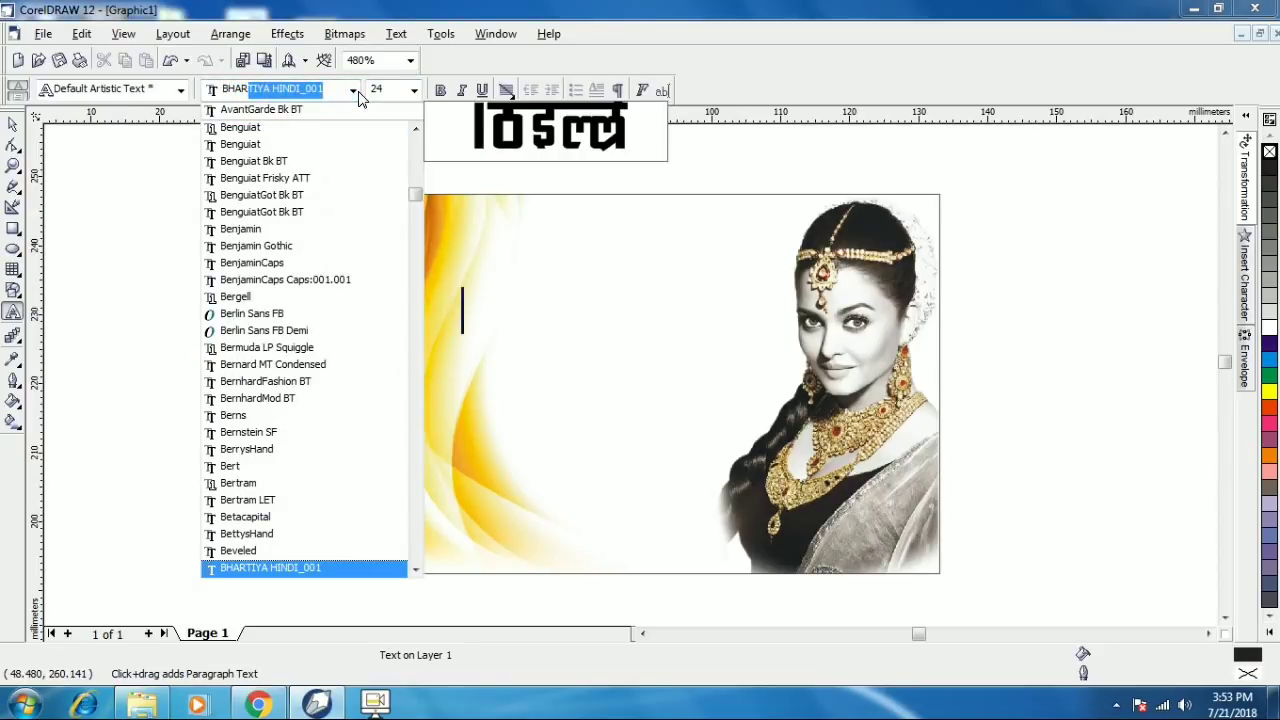
{"action": "key", "text": "Down"}
{"action": "key", "text": "Down"}
{"action": "key", "text": "Down"}
{"action": "key", "text": "Down"}
{"action": "key", "text": "Down"}
{"action": "key", "text": "Down"}
{"action": "key", "text": "Down"}
{"action": "key", "text": "Down"}
{"action": "key", "text": "Down"}
{"action": "key", "text": "Down"}
{"action": "key", "text": "Down"}
{"action": "key", "text": "Down"}
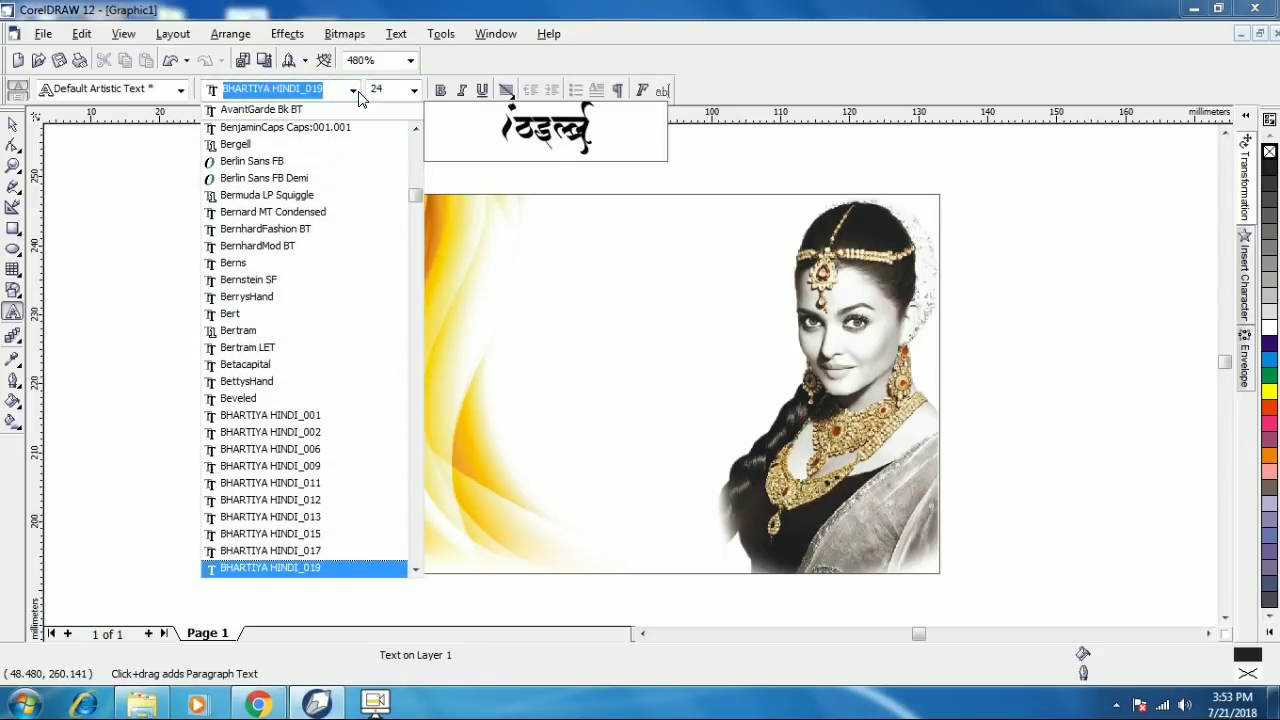
{"action": "key", "text": "Down"}
{"action": "key", "text": "Down"}
{"action": "key", "text": "Down"}
{"action": "key", "text": "Down"}
{"action": "key", "text": "Down"}
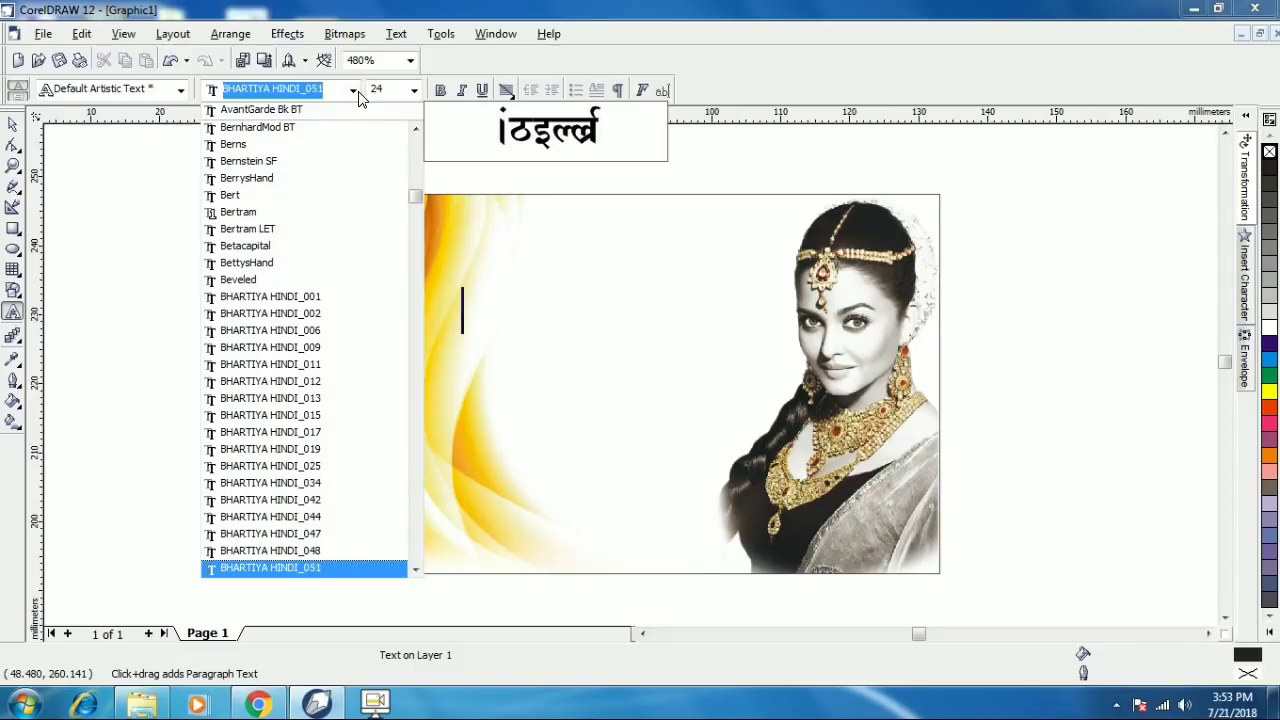
{"action": "key", "text": "Return"}
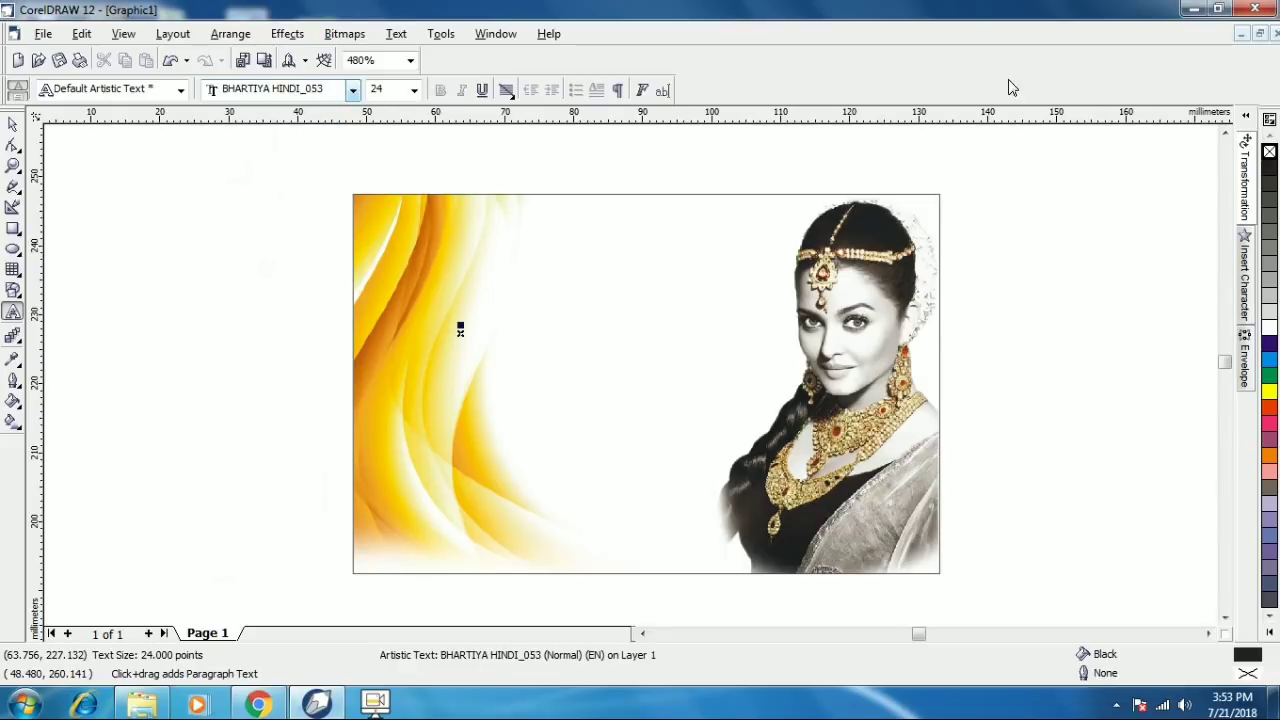
{"action": "left_click", "coordinate": [1193, 10]}
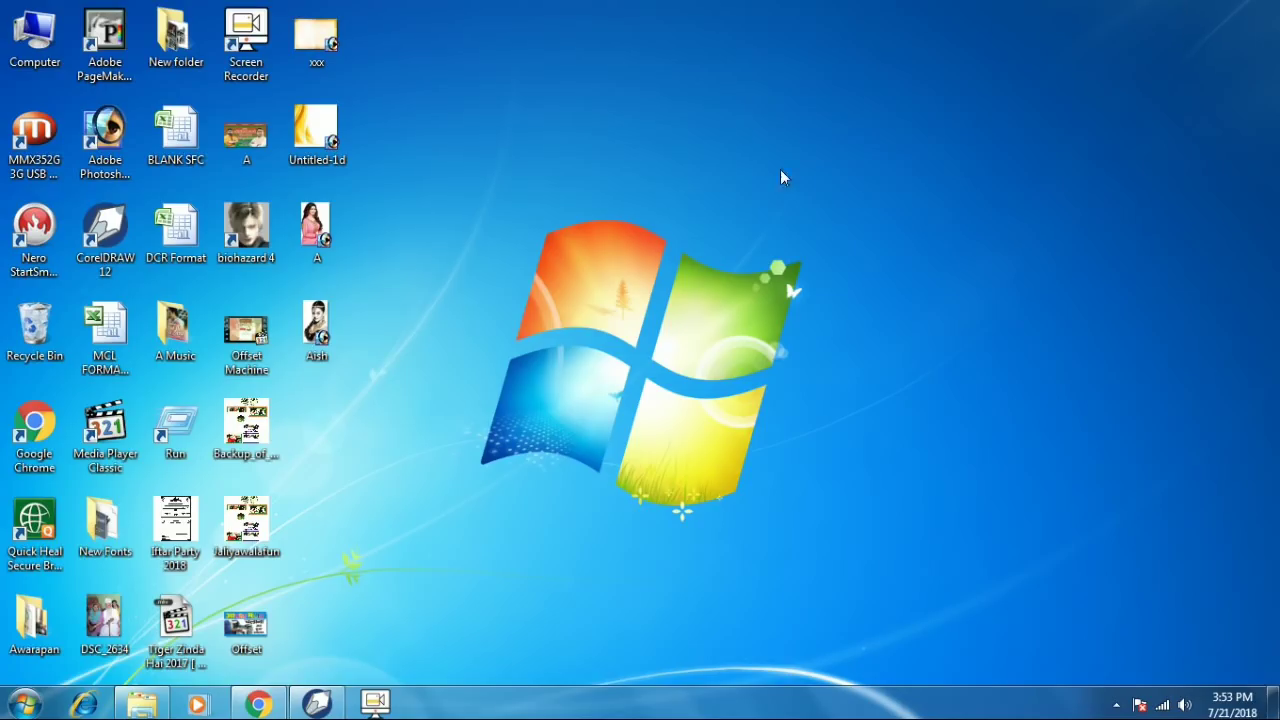
{"action": "right_click", "coordinate": [661, 134]}
{"action": "left_click", "coordinate": [692, 185]}
{"action": "right_click", "coordinate": [619, 132]}
{"action": "left_click", "coordinate": [656, 193]}
{"action": "left_click", "coordinate": [261, 706]}
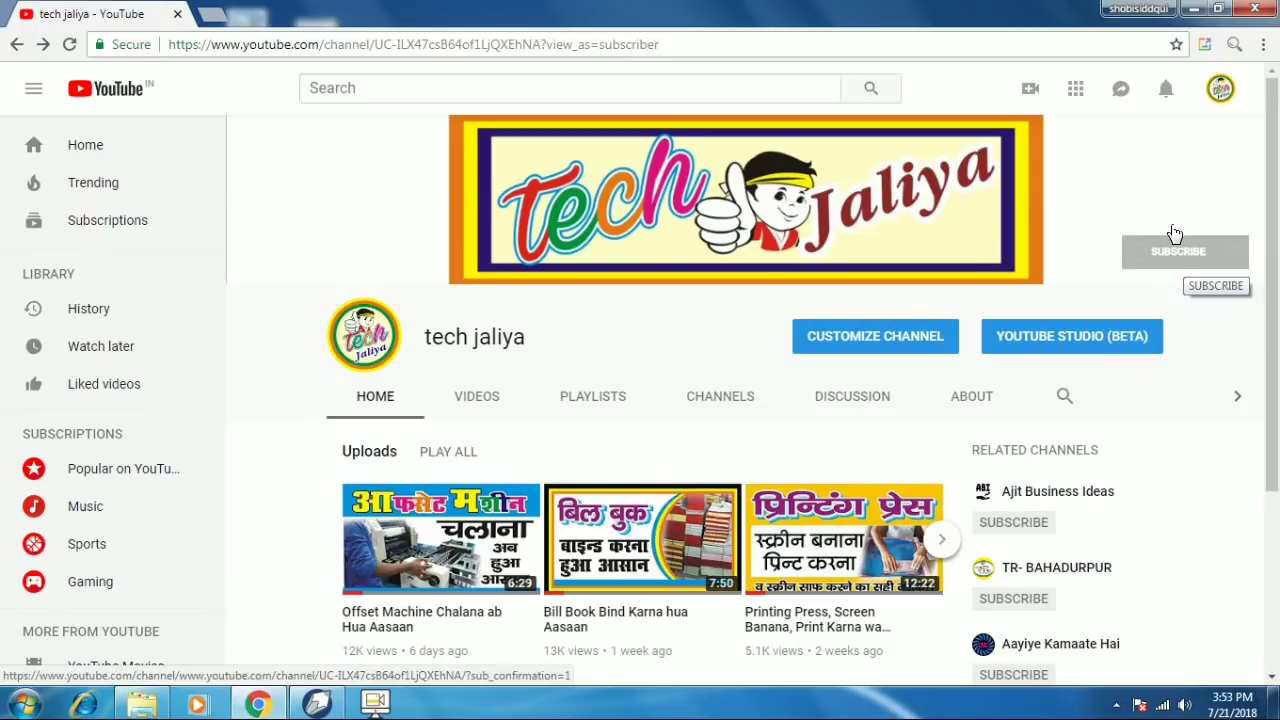
{"action": "left_click", "coordinate": [1199, 10]}
{"action": "right_click", "coordinate": [671, 106]}
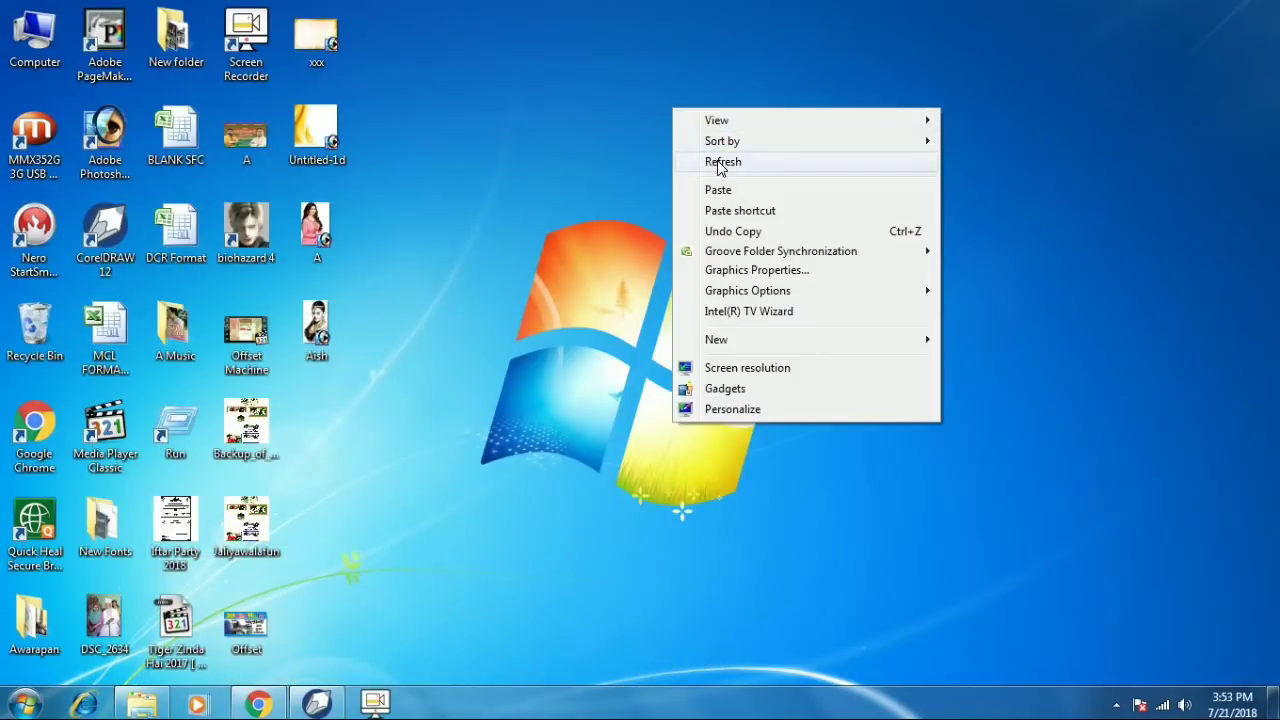
{"action": "left_click", "coordinate": [715, 168]}
{"action": "left_click", "coordinate": [317, 703]}
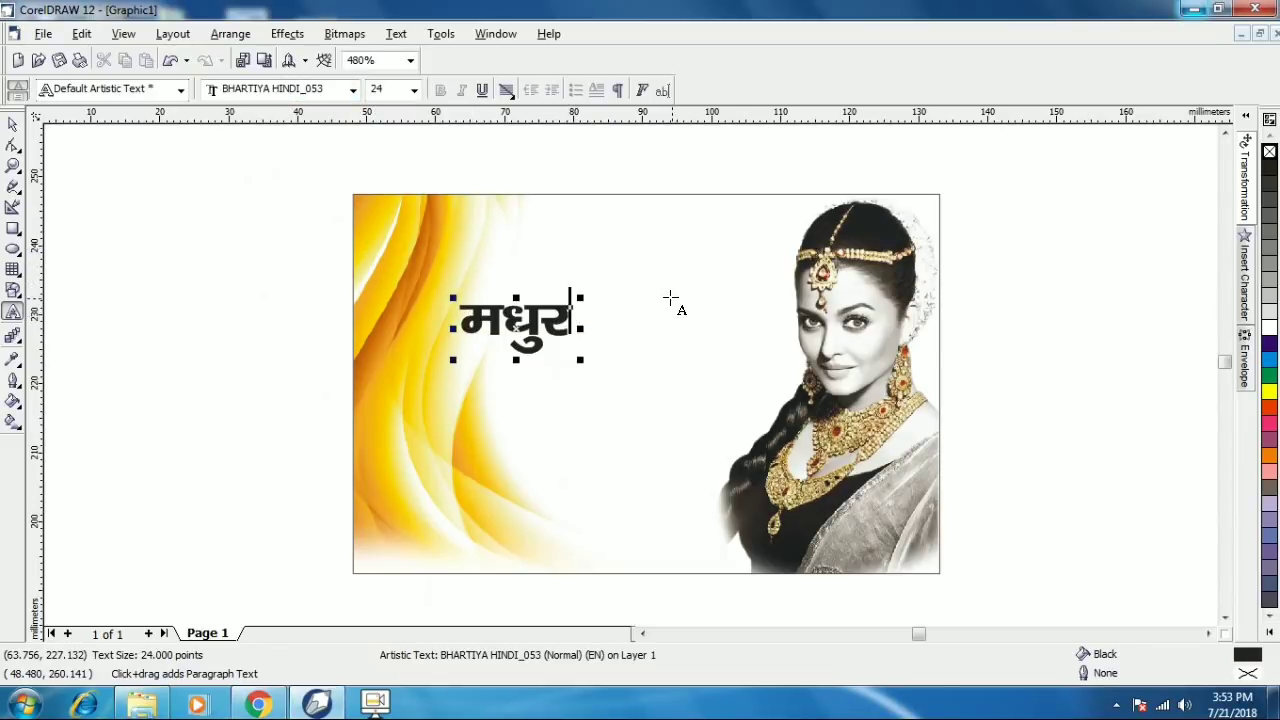
- Finish typing the shop name मधुर ज्वैलर्स, move it lower and enlarge it to about 27 pt
{"action": "type", "text": "ज्व"}
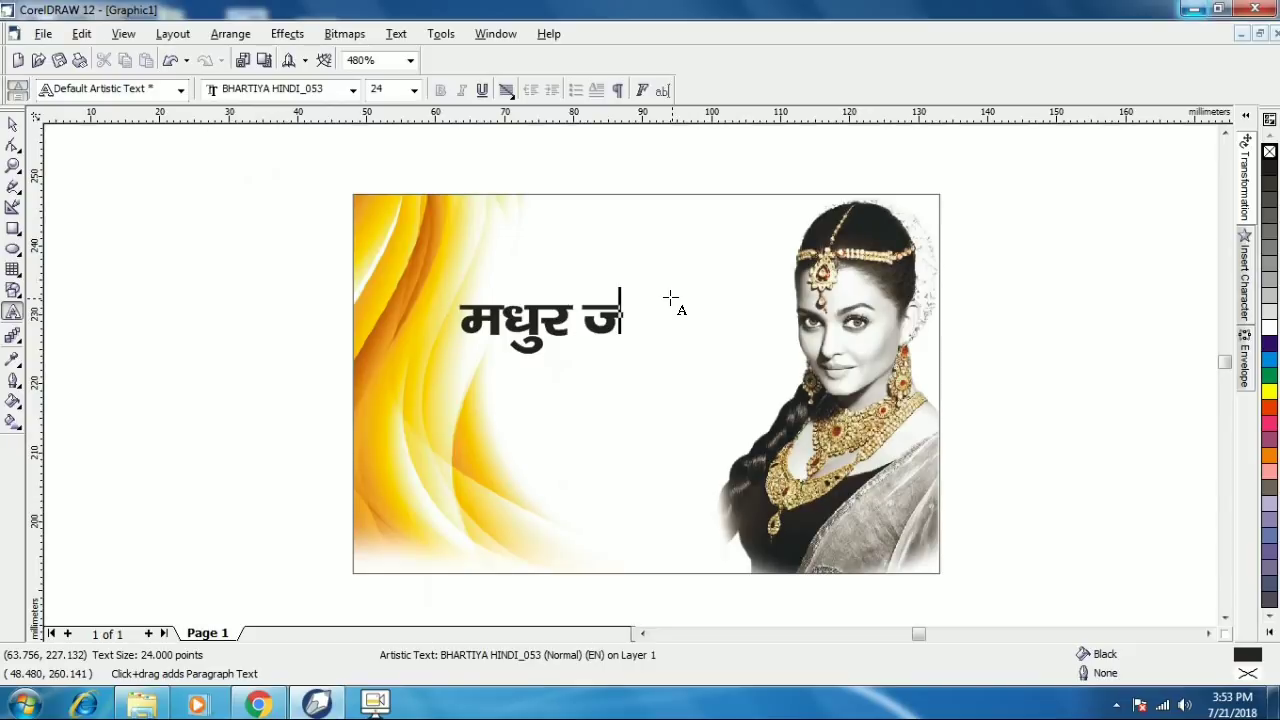
{"action": "type", "text": "ैलस"}
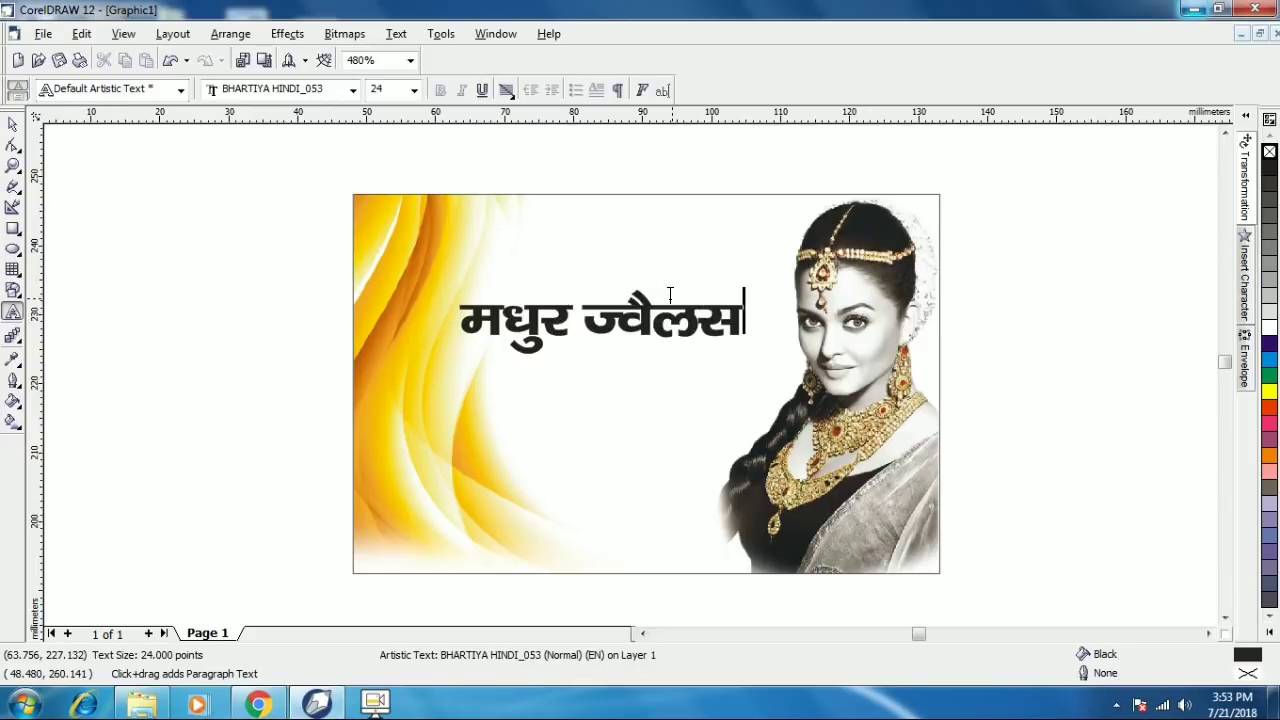
{"action": "key", "text": "ctrl+space"}
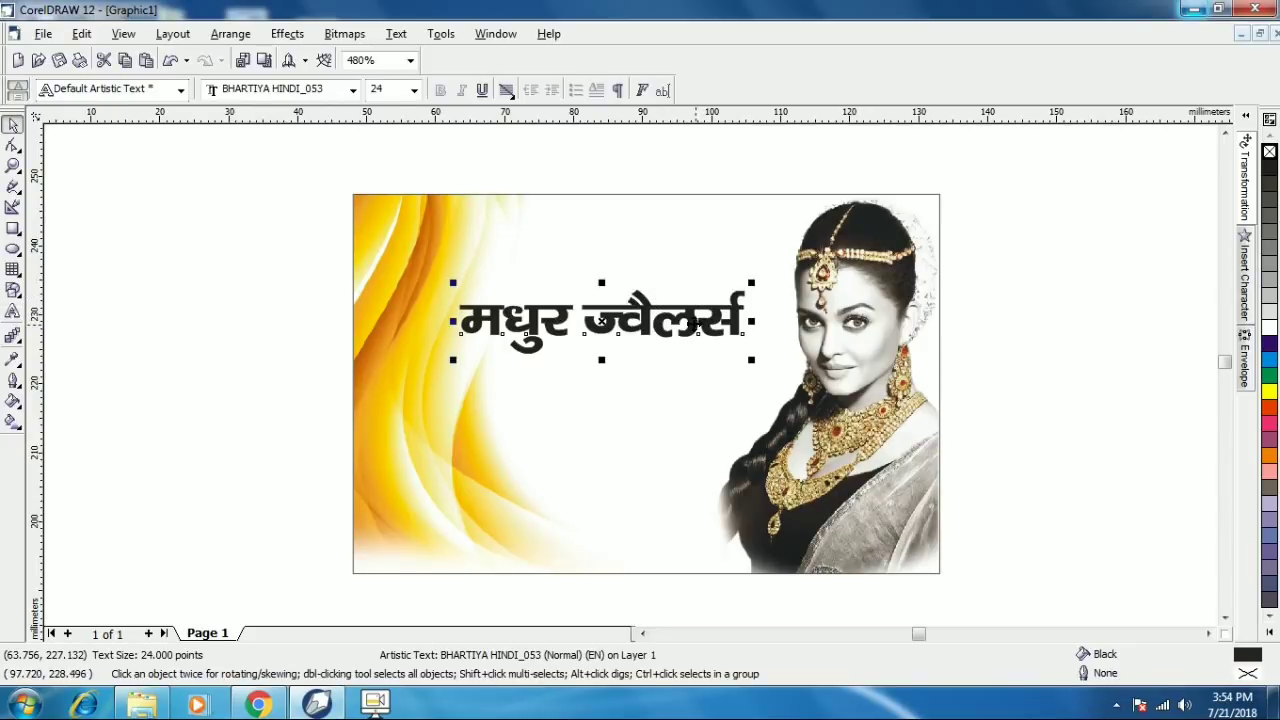
{"action": "left_click_drag", "start_coordinate": [682, 332], "coordinate": [626, 420]}
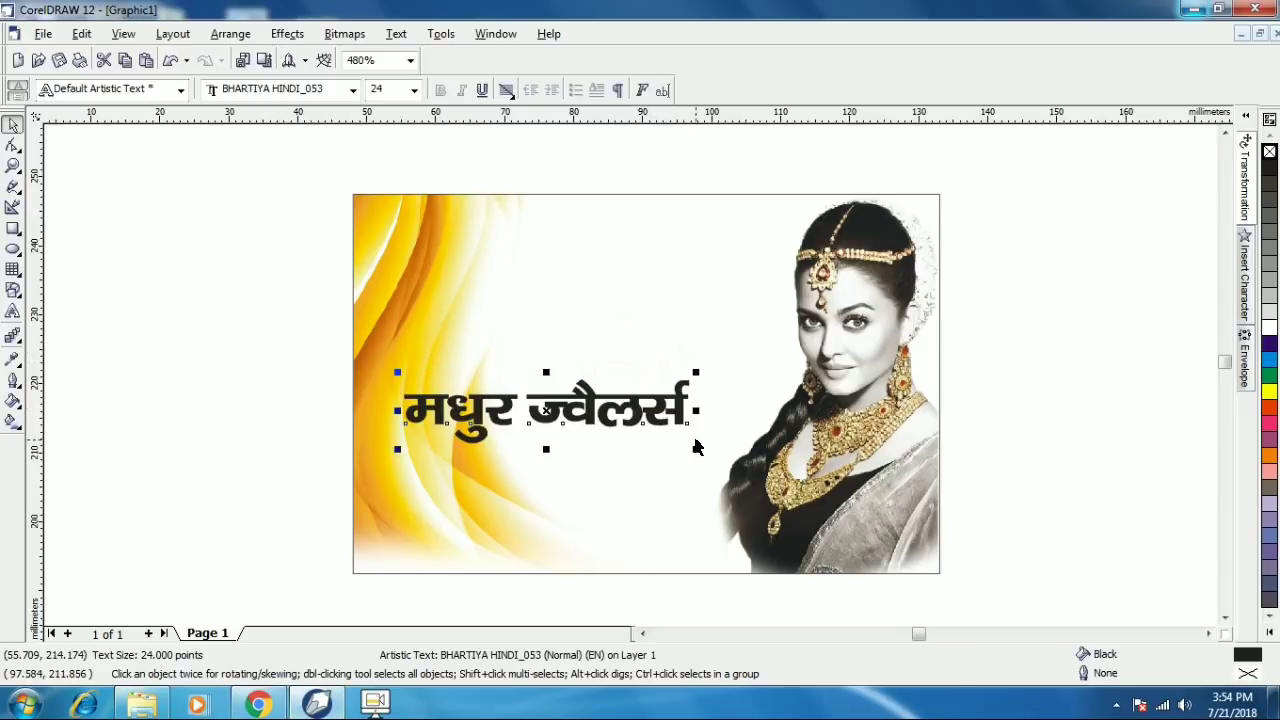
{"action": "left_click_drag", "start_coordinate": [696, 448], "coordinate": [734, 458]}
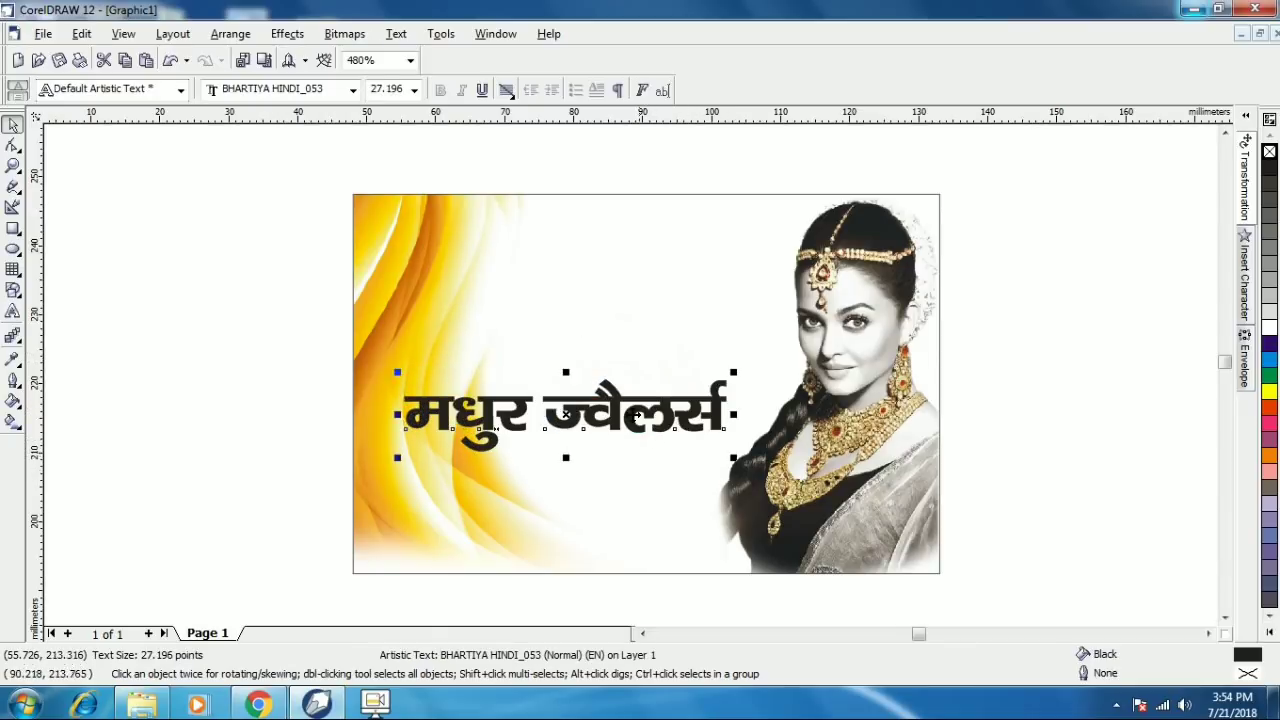
- Fill the shop name text red
{"action": "left_click", "coordinate": [632, 415]}
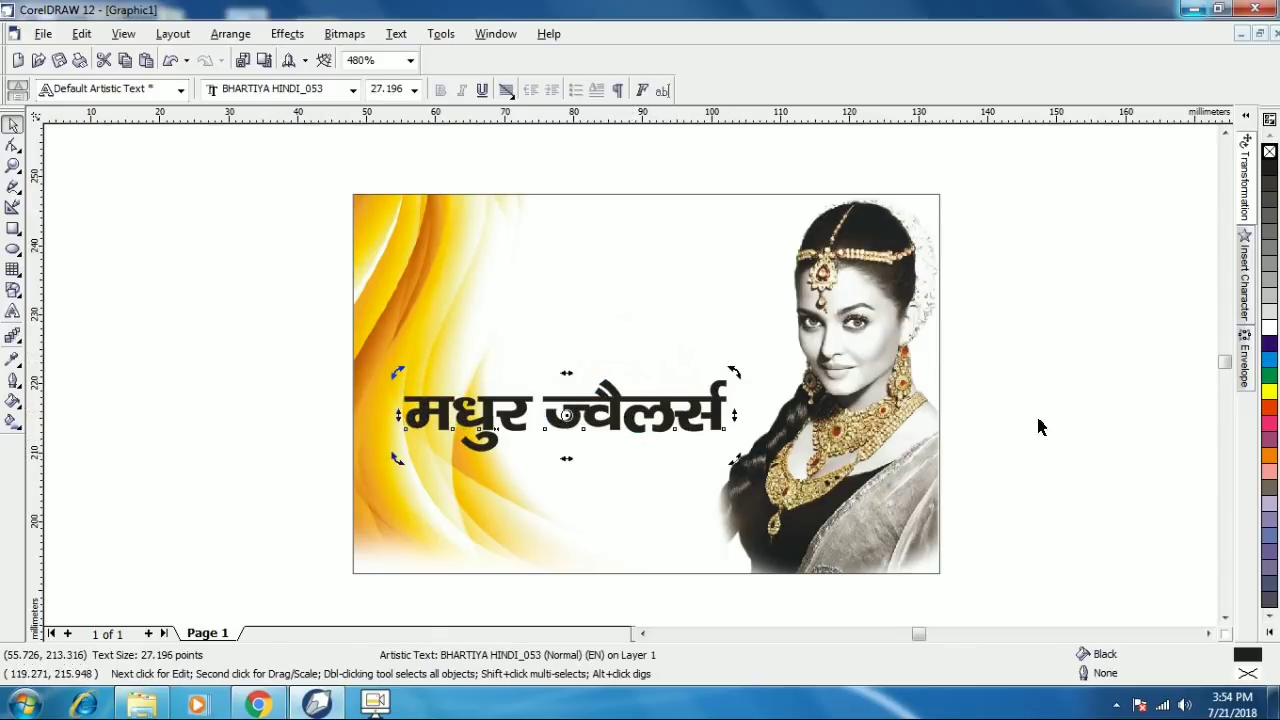
{"action": "left_click", "coordinate": [1270, 410]}
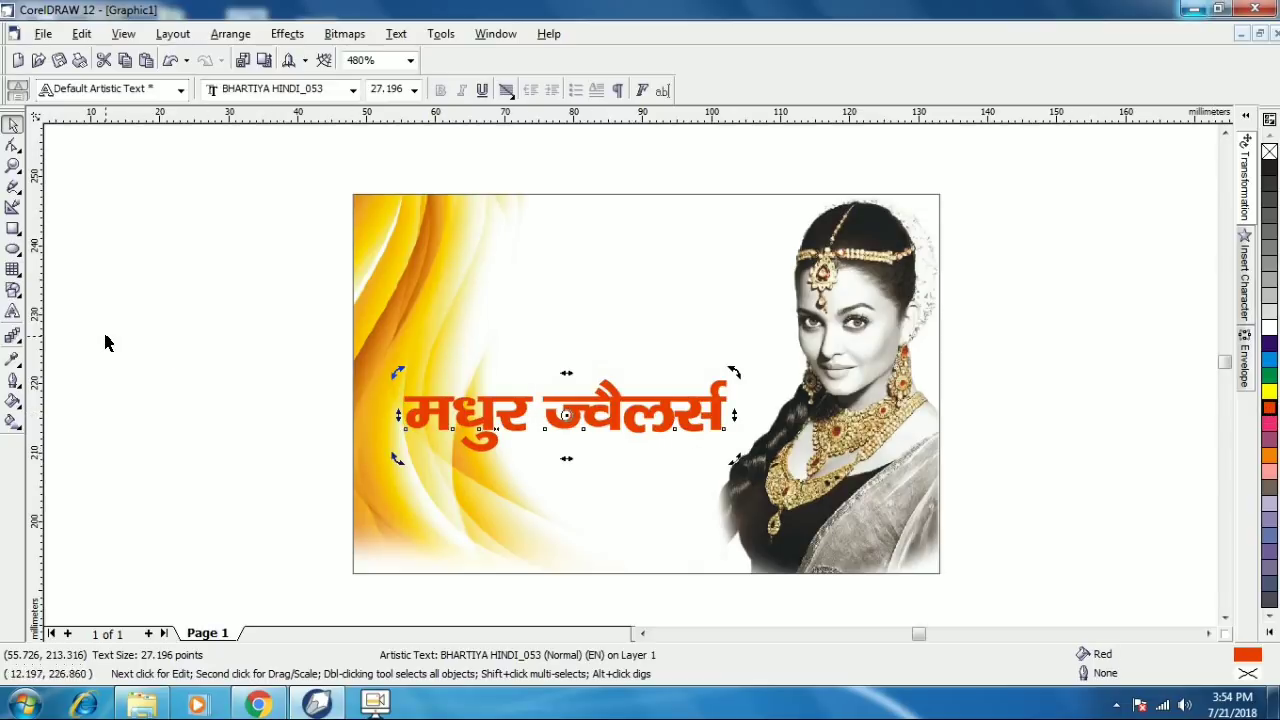
{"action": "left_click", "coordinate": [13, 382]}
- Give the shop name a 2.0 pt outline with round corners and ends, scaling with the text
{"action": "left_click", "coordinate": [50, 391]}
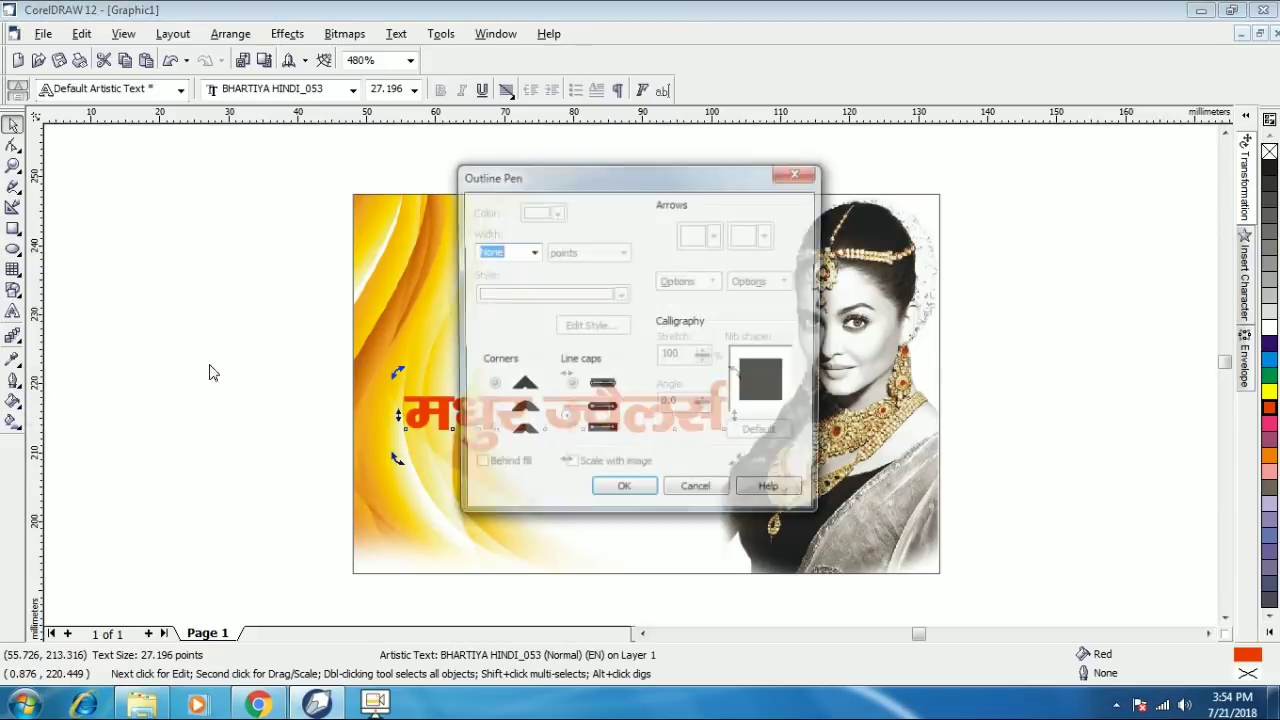
{"action": "left_click", "coordinate": [531, 252]}
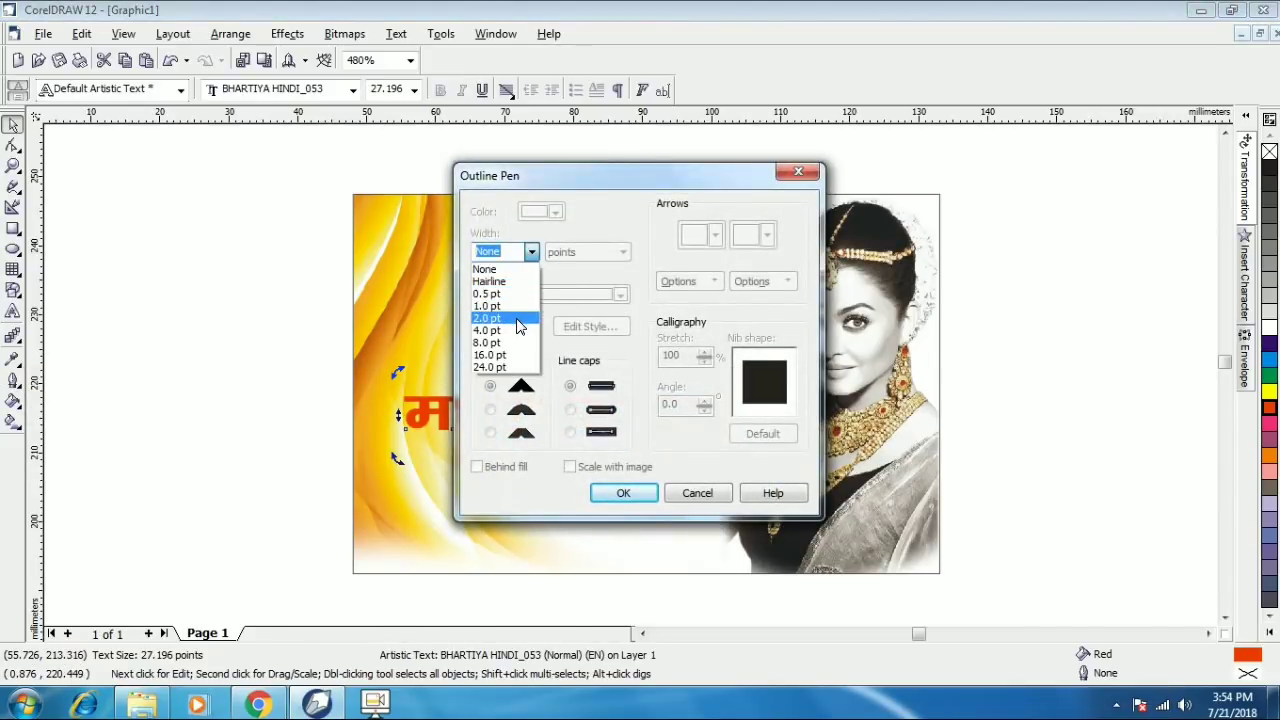
{"action": "left_click", "coordinate": [516, 320]}
{"action": "left_click", "coordinate": [490, 410]}
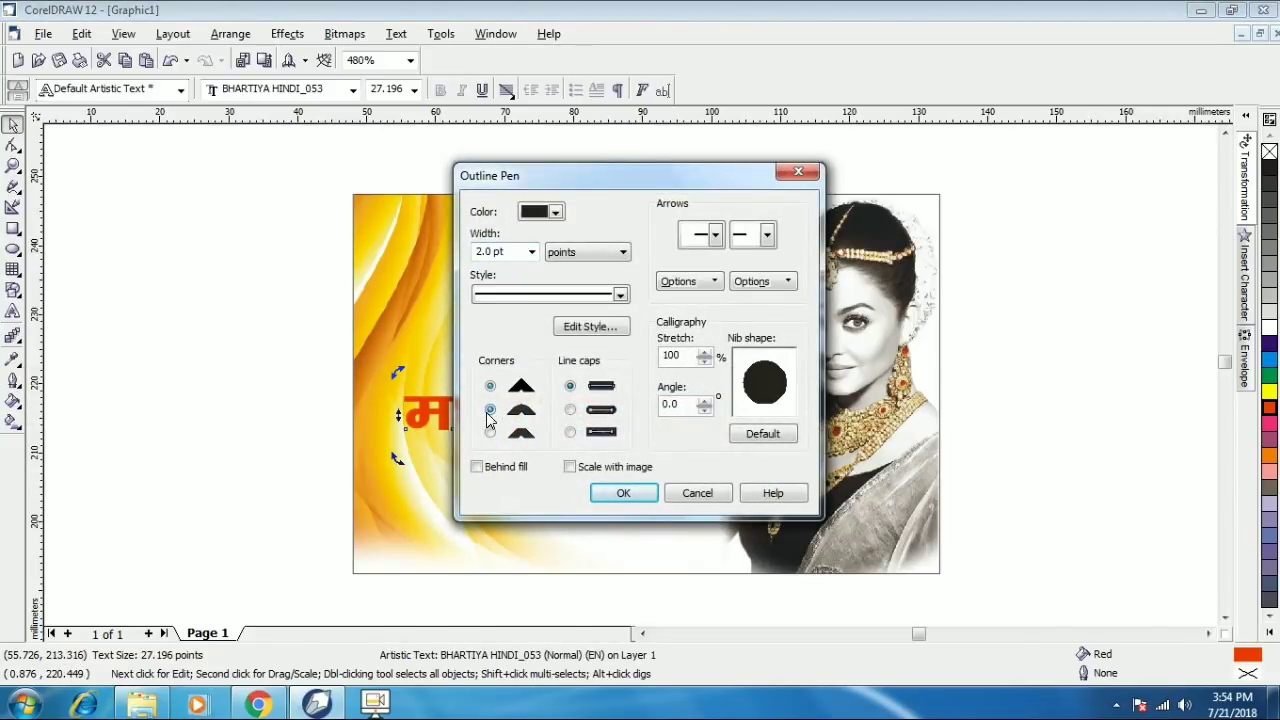
{"action": "left_click", "coordinate": [570, 411]}
{"action": "left_click", "coordinate": [570, 467]}
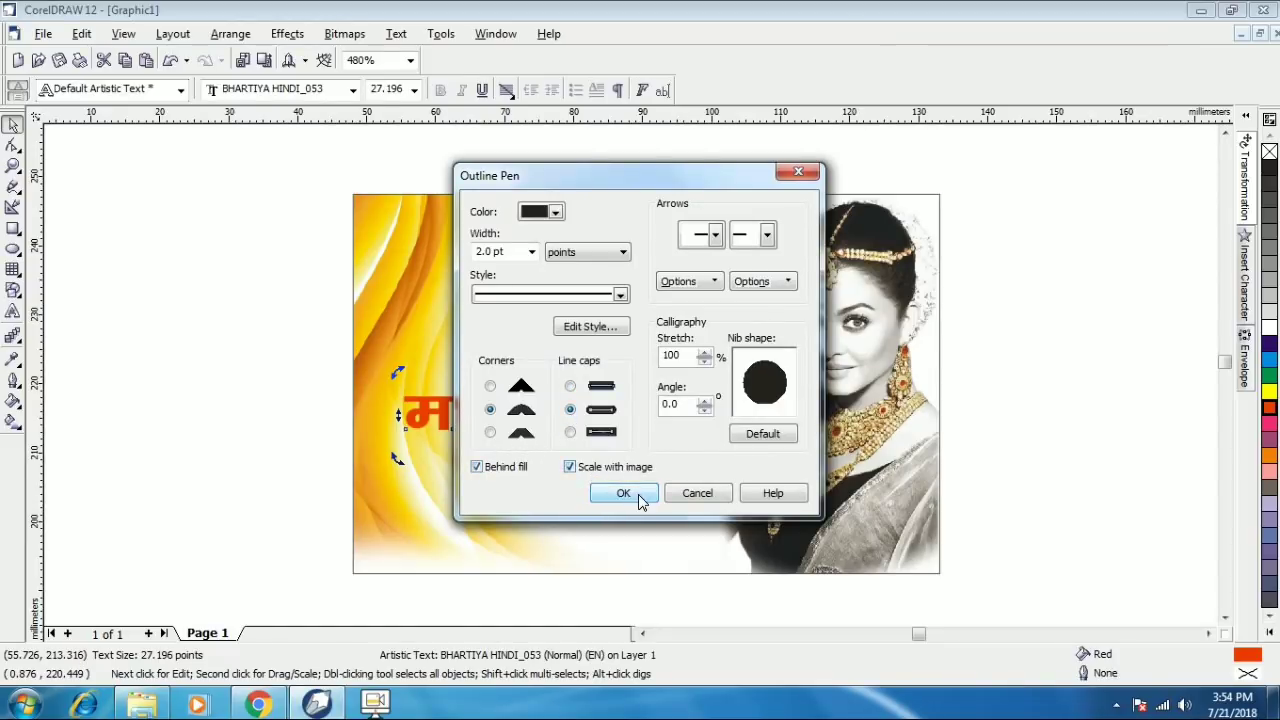
{"action": "left_click", "coordinate": [623, 494]}
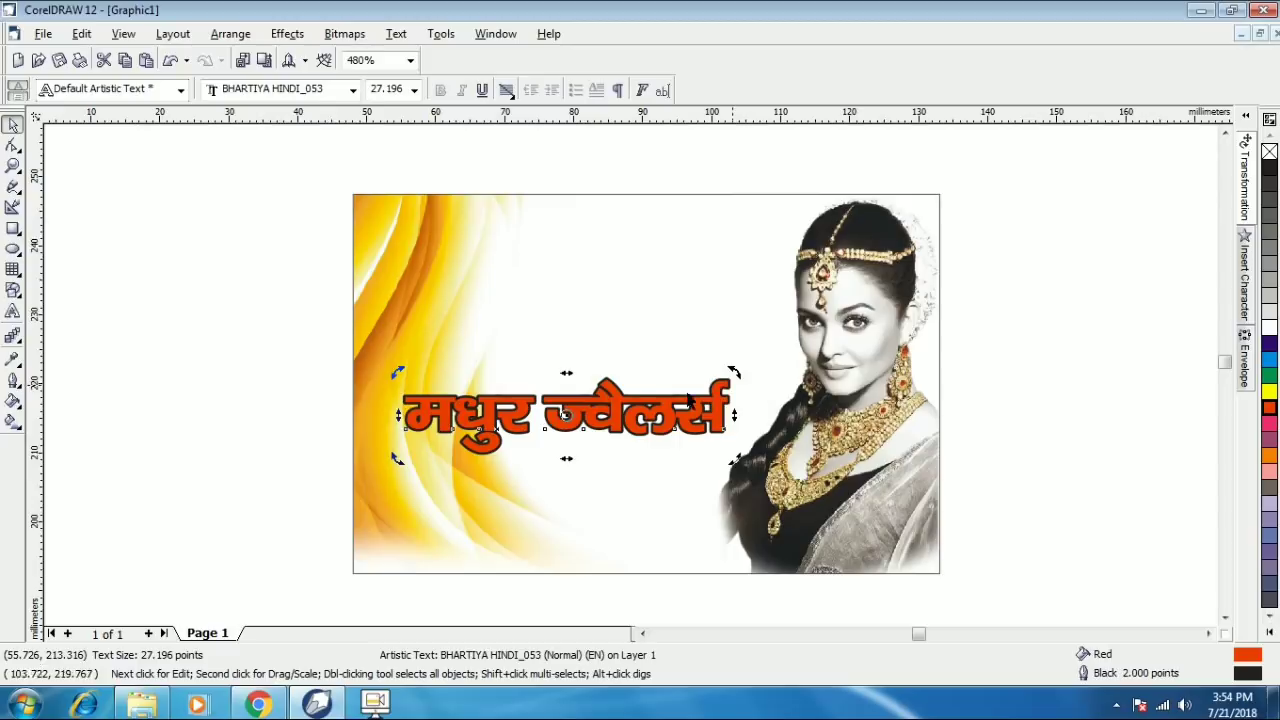
{"action": "left_click_drag", "start_coordinate": [662, 400], "coordinate": [656, 402]}
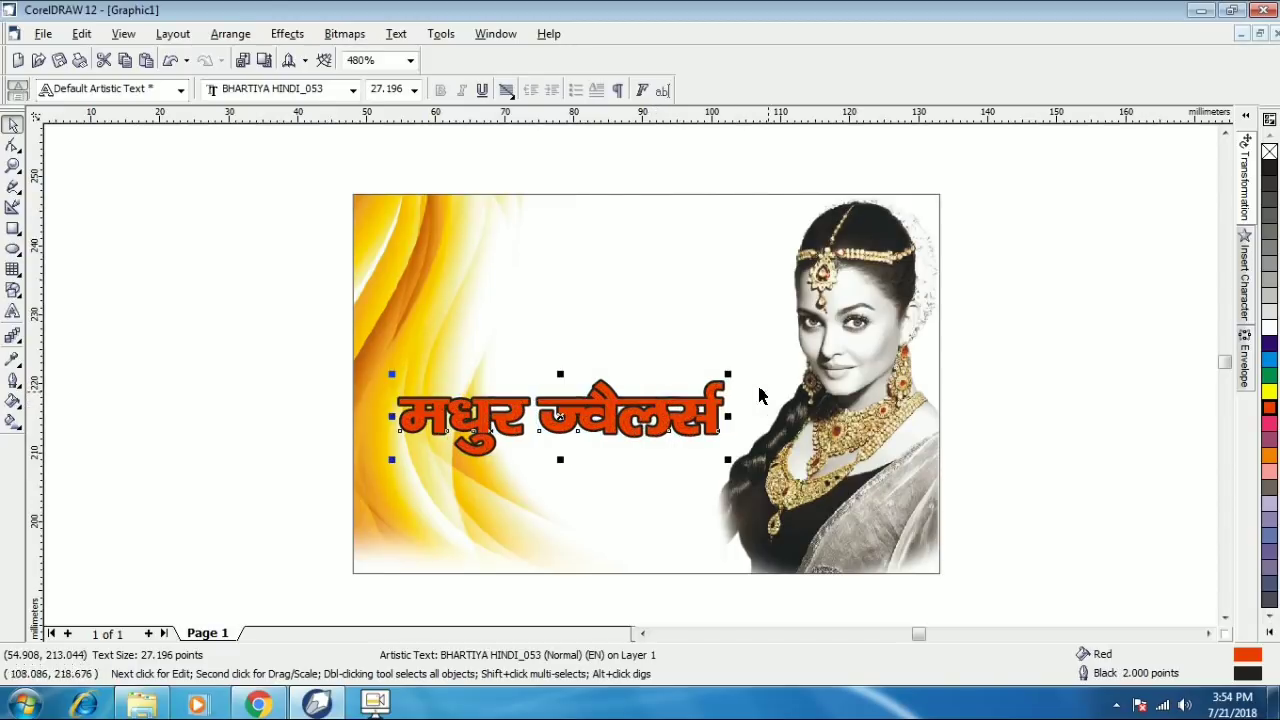
- Change the shop name's outline colour to white
{"action": "left_click", "coordinate": [13, 381]}
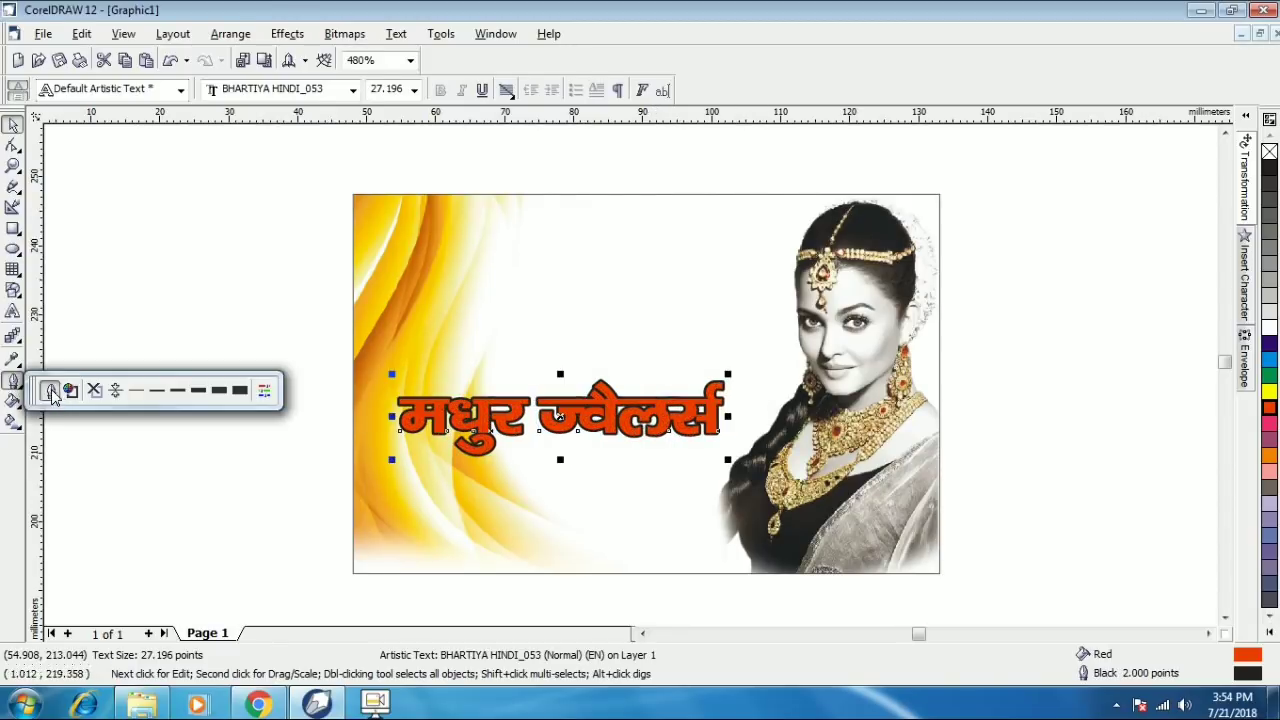
{"action": "left_click", "coordinate": [50, 390]}
{"action": "left_click", "coordinate": [556, 213]}
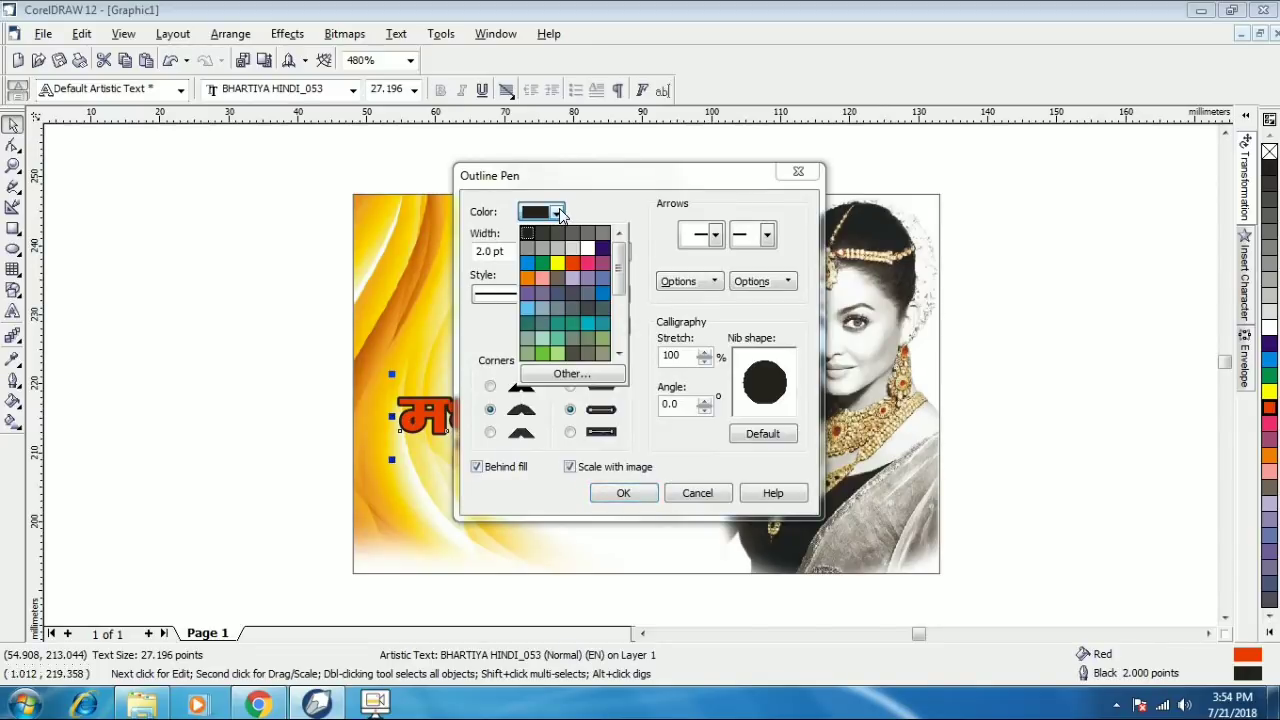
{"action": "left_click", "coordinate": [589, 248]}
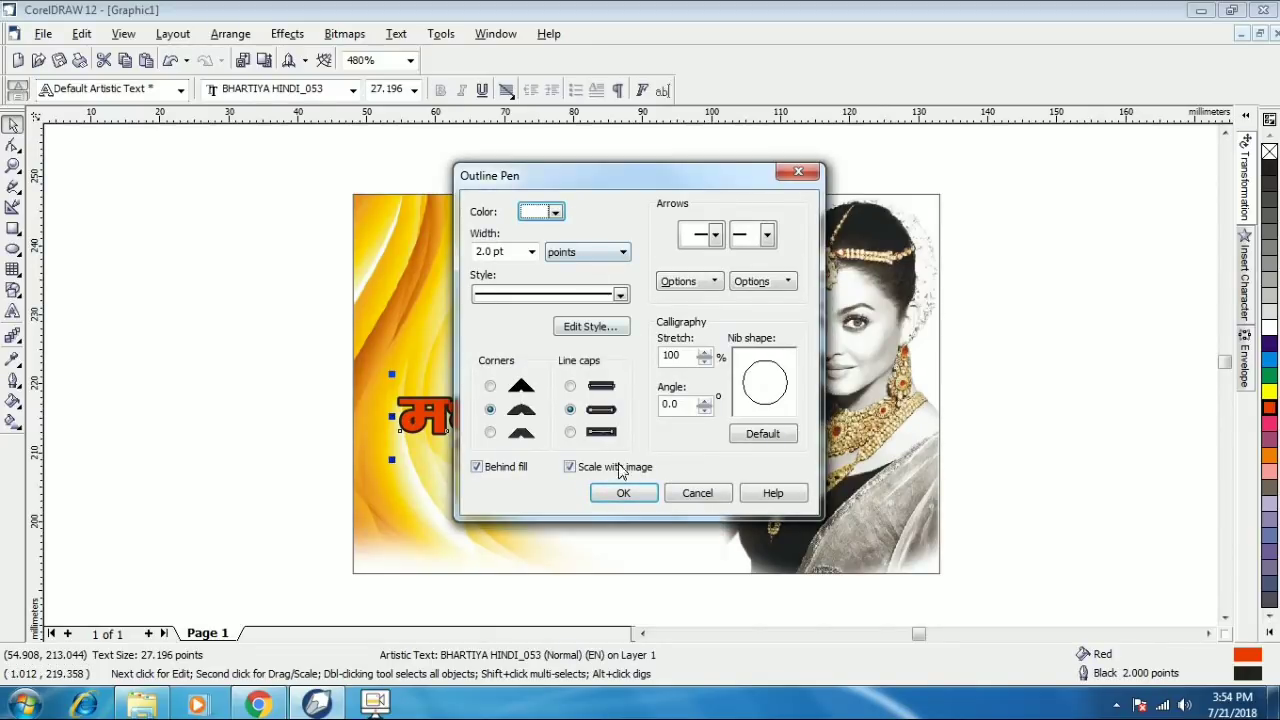
{"action": "left_click", "coordinate": [623, 493]}
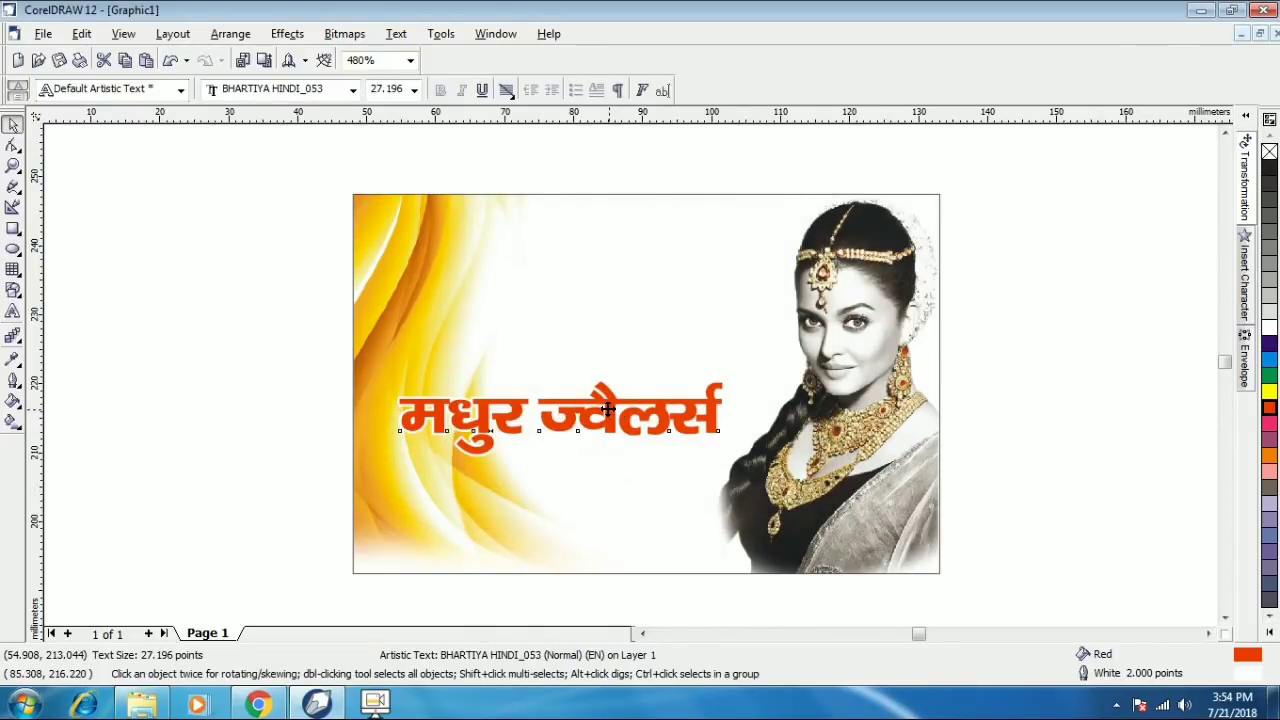
{"action": "left_click_drag", "start_coordinate": [607, 410], "coordinate": [604, 417]}
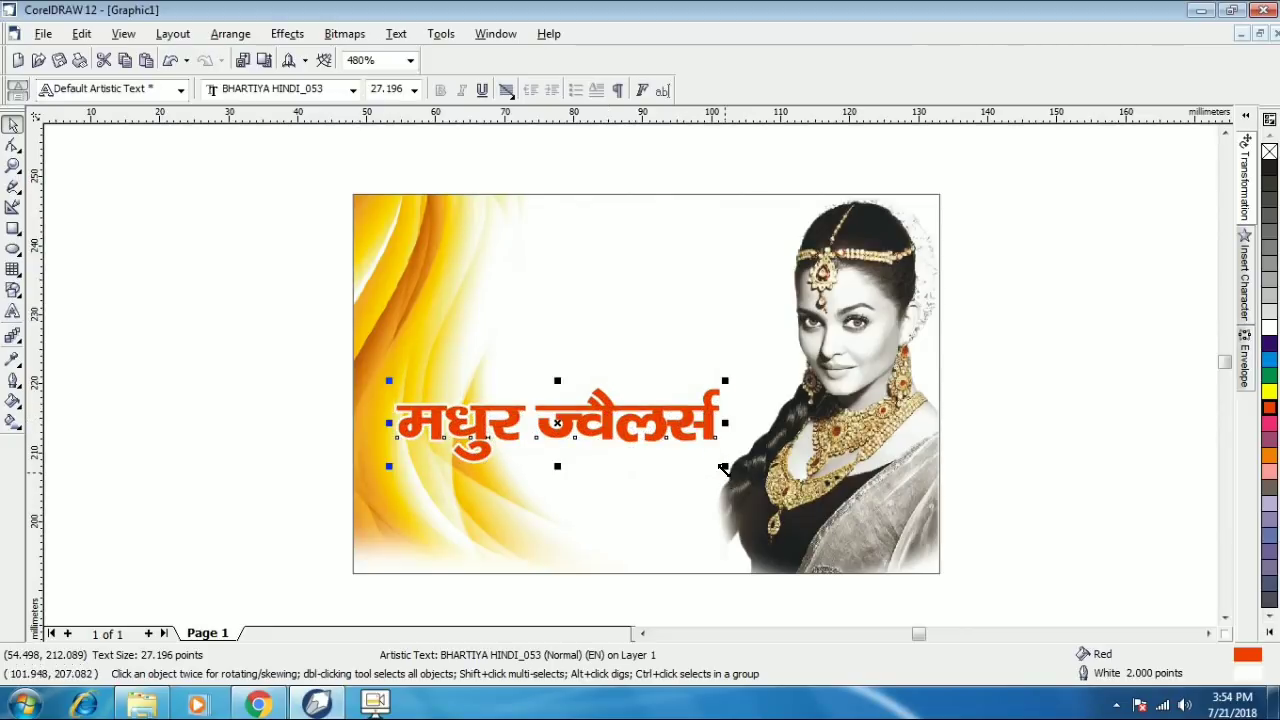
{"action": "left_click", "coordinate": [723, 470]}
- Enlarge the shop name slightly and place a two-thirds-size duplicate of it beneath
{"action": "left_click", "coordinate": [710, 446]}
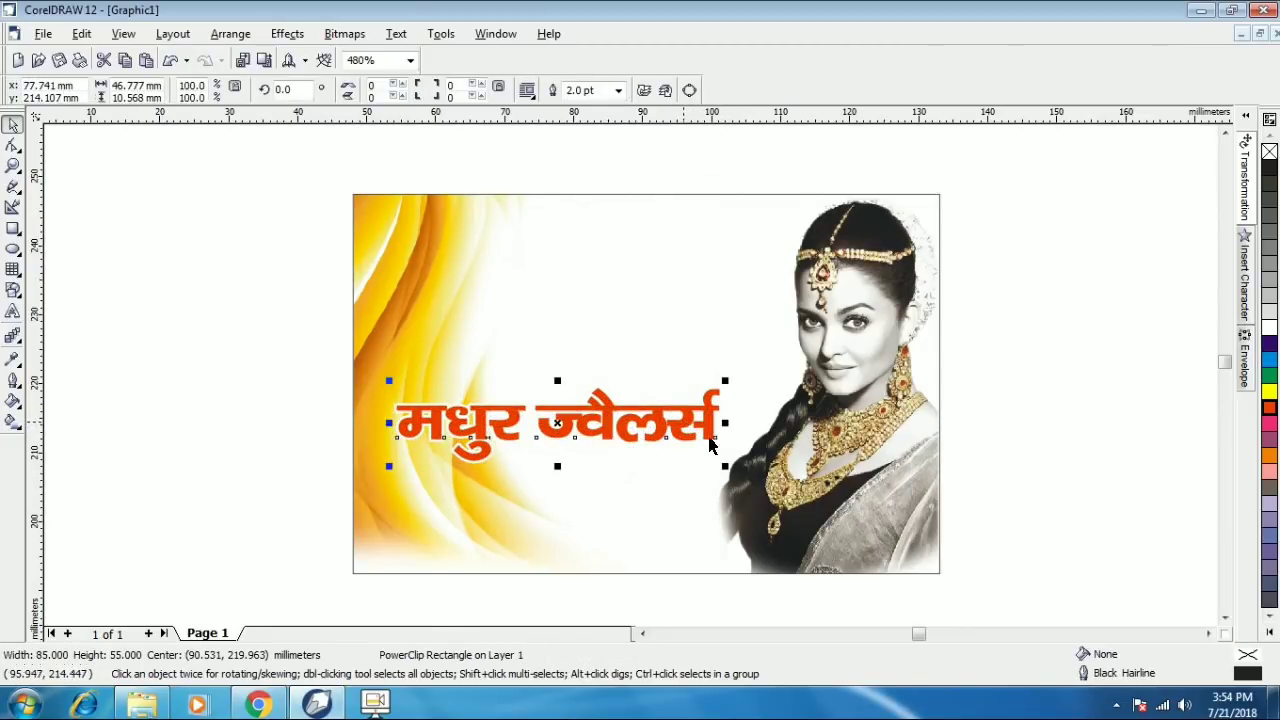
{"action": "left_click_drag", "start_coordinate": [725, 465], "coordinate": [738, 468]}
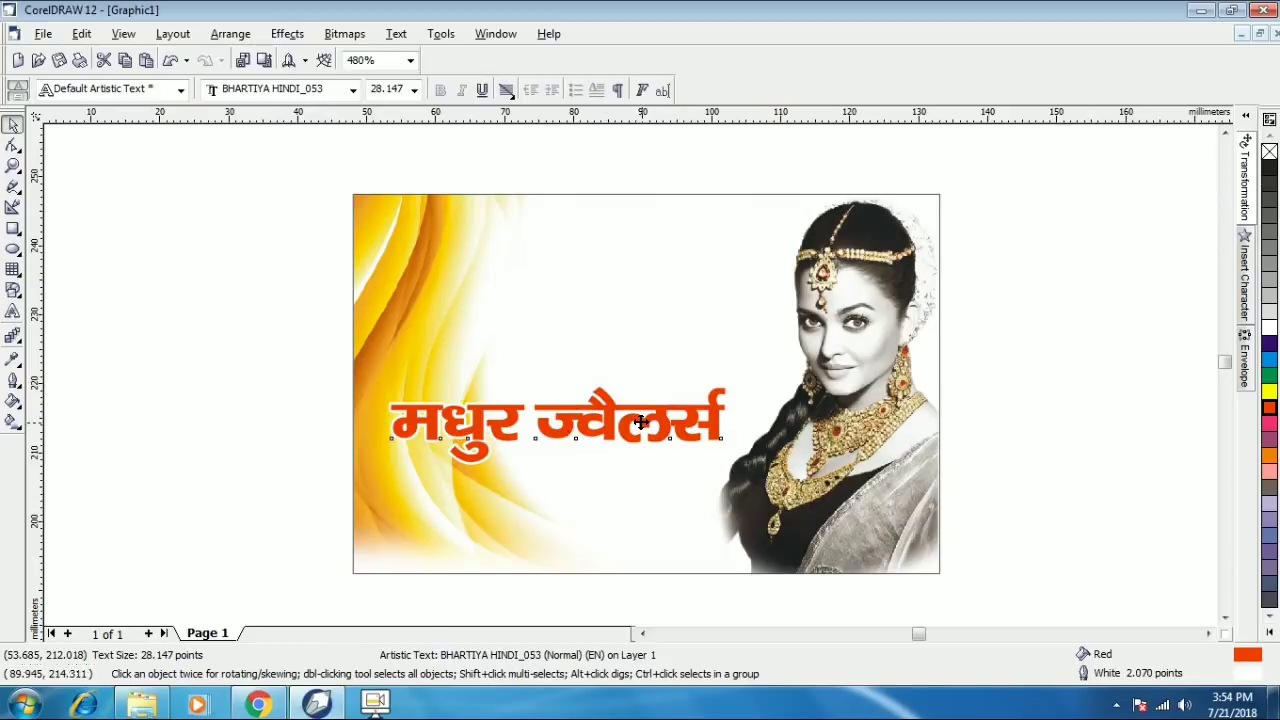
{"action": "left_click_drag", "start_coordinate": [641, 422], "coordinate": [642, 483]}
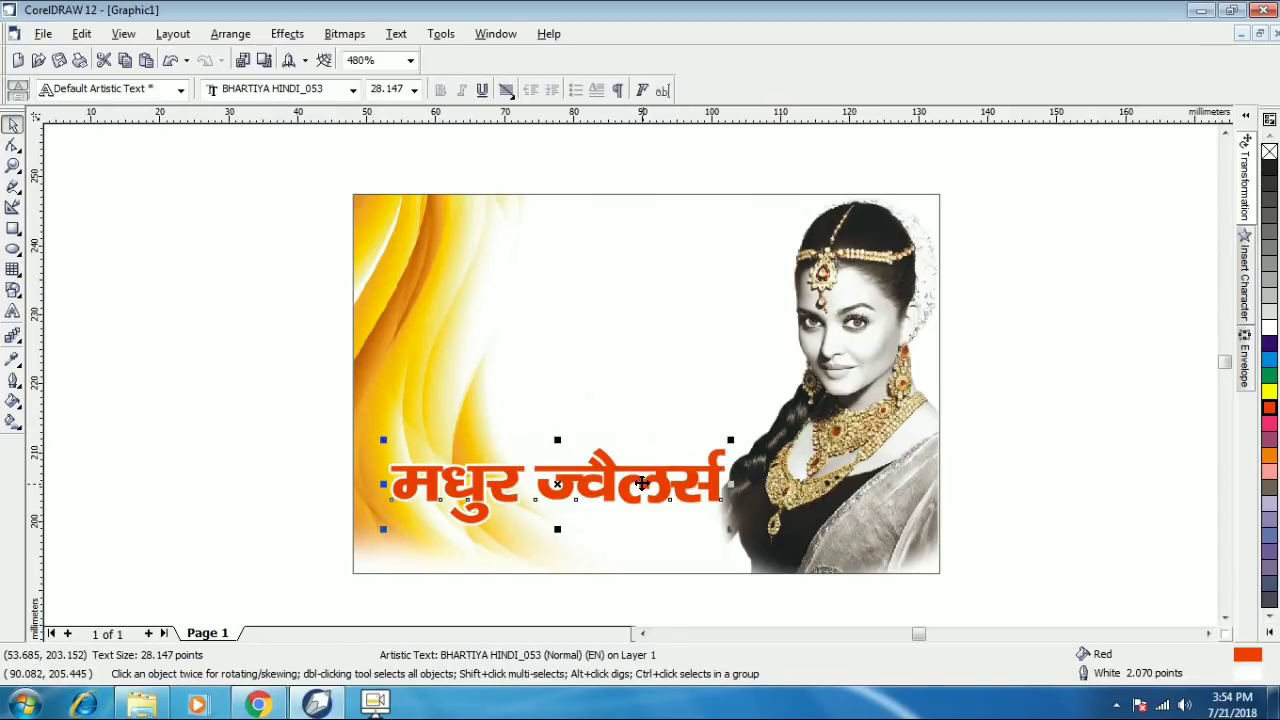
{"action": "key", "text": "ctrl+z"}
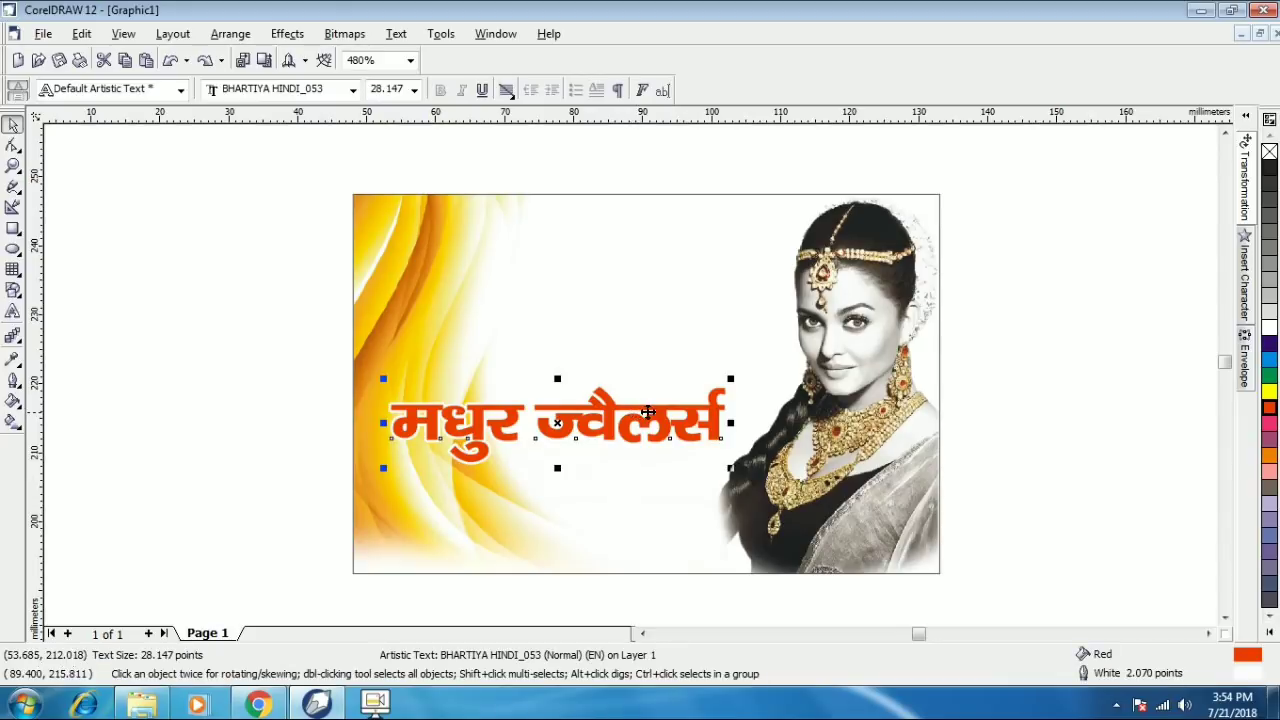
{"action": "left_click_drag", "start_coordinate": [598, 418], "coordinate": [590, 486]}
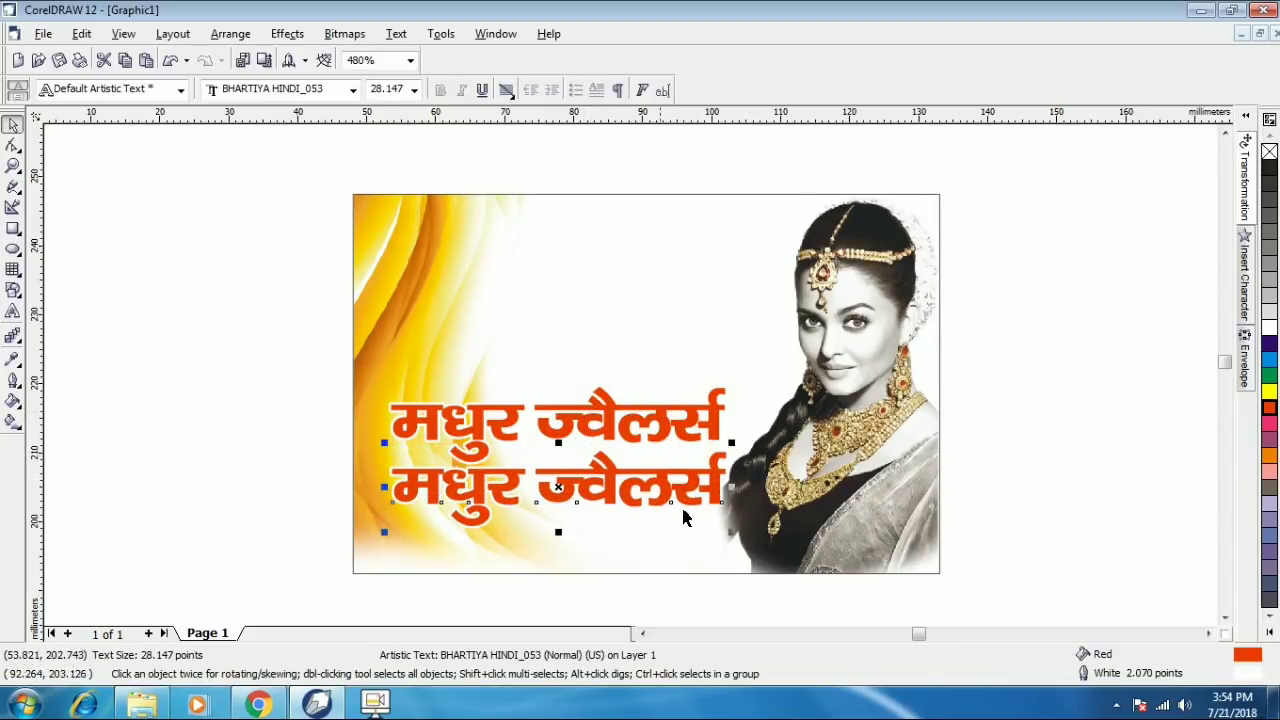
{"action": "left_click_drag", "start_coordinate": [727, 530], "coordinate": [650, 513]}
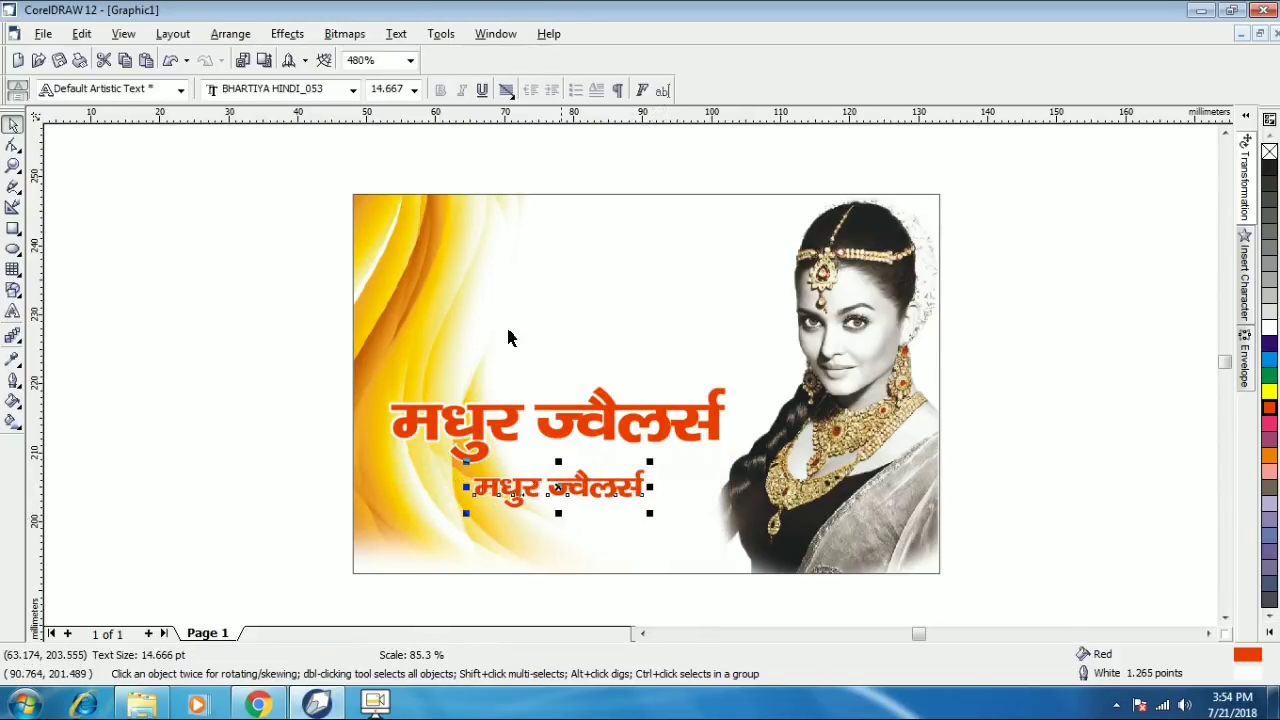
- Set the copy's font to BHARTIYA HINDI_100 and select all its text for editing
{"action": "left_click", "coordinate": [353, 91]}
{"action": "key", "text": "Down"}
{"action": "key", "text": "Down"}
{"action": "key", "text": "Down"}
{"action": "key", "text": "Down"}
{"action": "key", "text": "Down"}
{"action": "key", "text": "Down"}
{"action": "key", "text": "Down"}
{"action": "key", "text": "Down"}
{"action": "key", "text": "Down"}
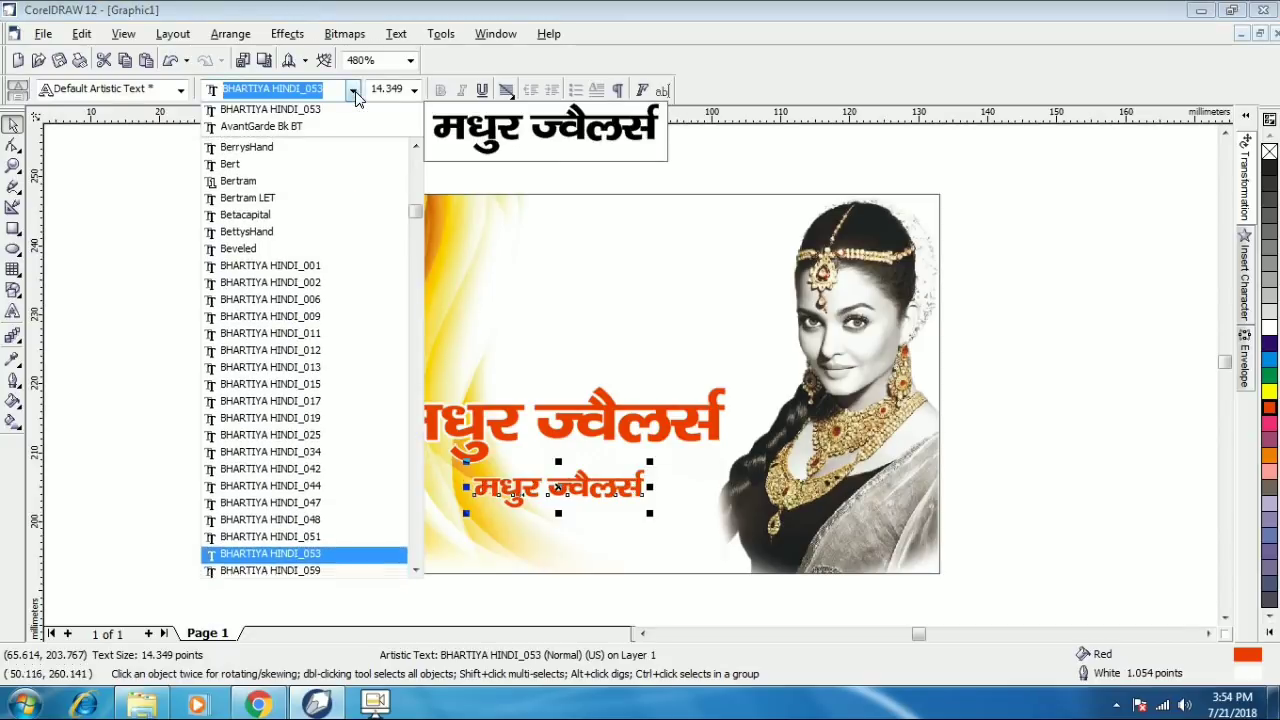
{"action": "key", "text": "Down"}
{"action": "key", "text": "Down"}
{"action": "key", "text": "Down"}
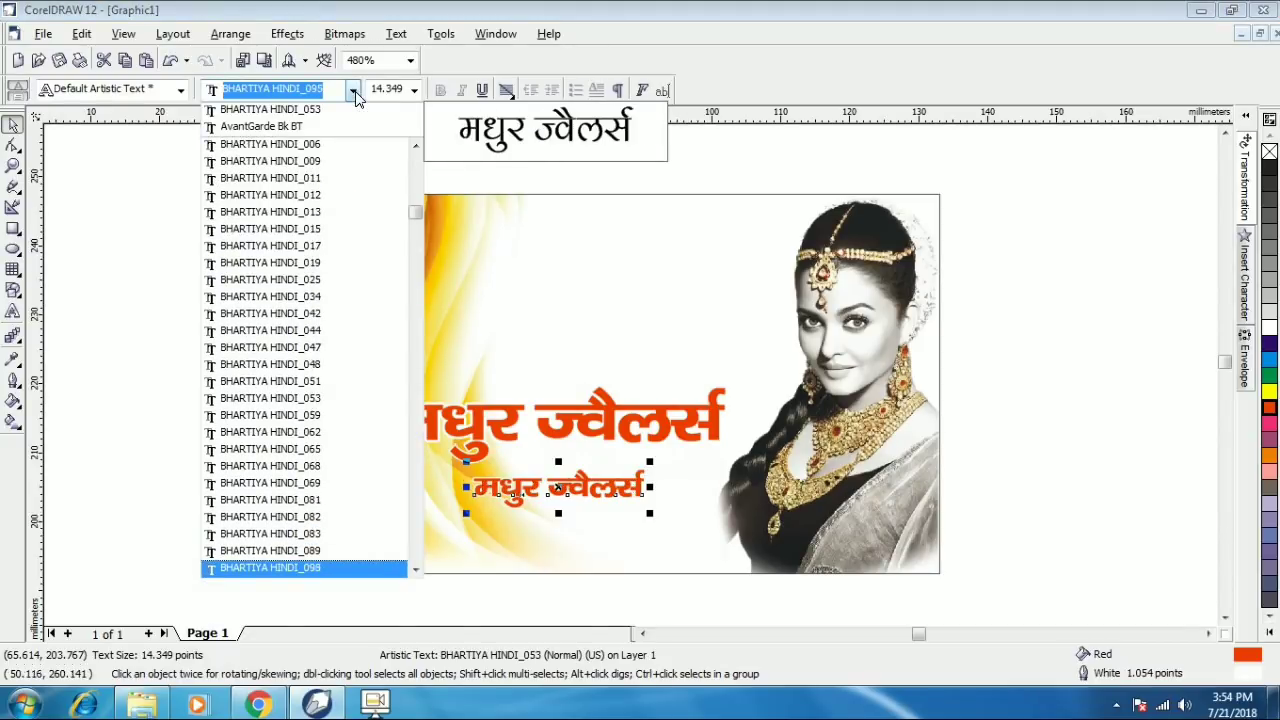
{"action": "key", "text": "Return"}
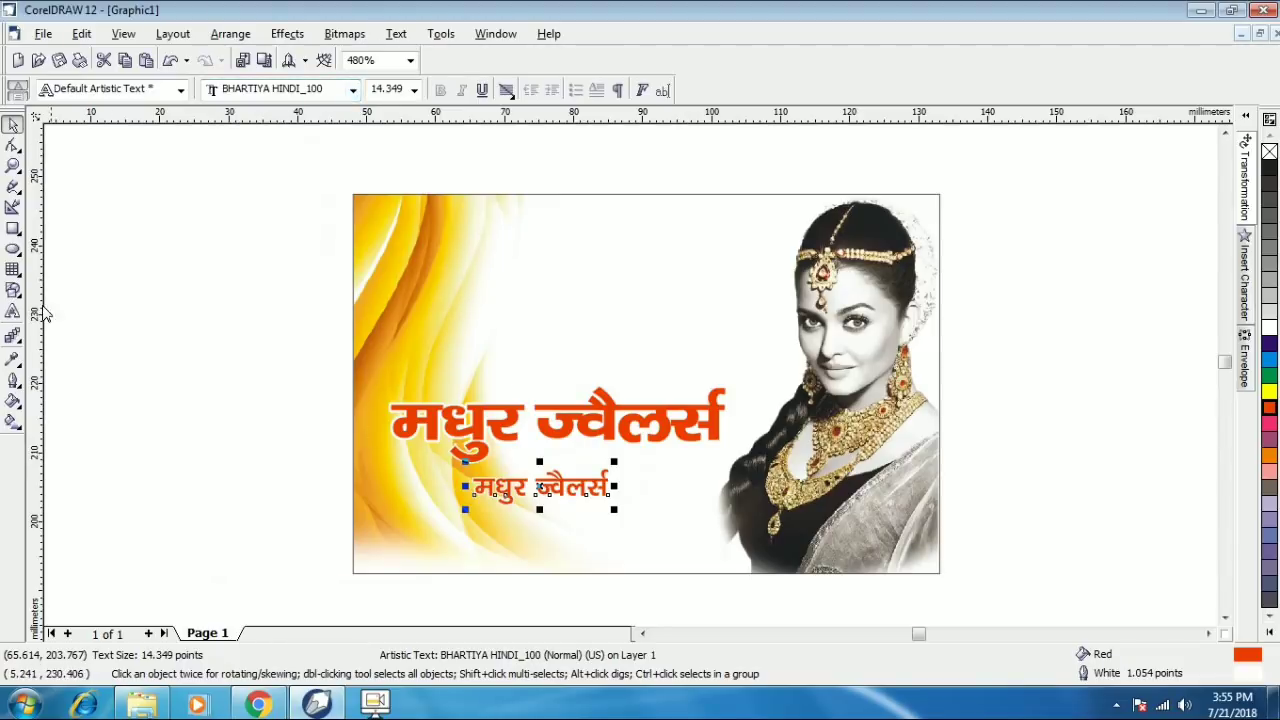
{"action": "left_click", "coordinate": [12, 312]}
{"action": "key", "text": "ctrl+a"}
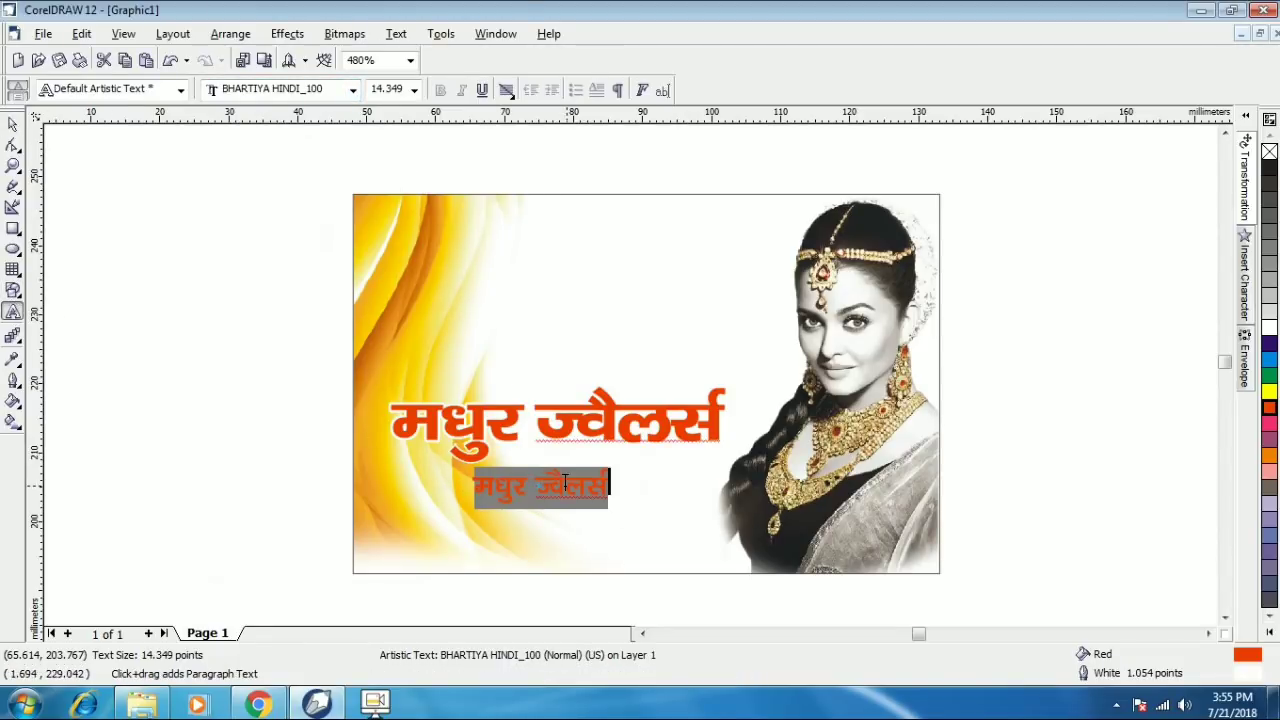
- Replace the copy's wording with the address 'चौक बाजार, लखनऊ' and shift it slightly left
{"action": "key", "text": "BackSpace"}
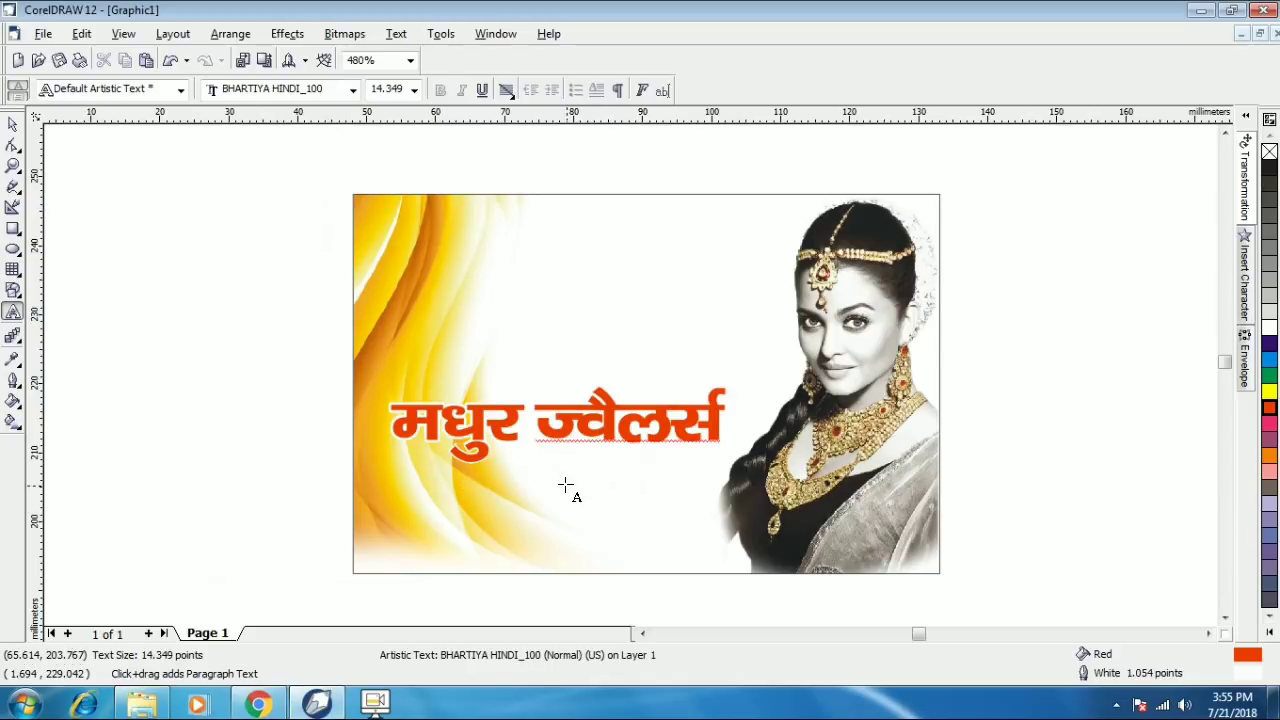
{"action": "type", "text": "चौक बाजार, लखन"}
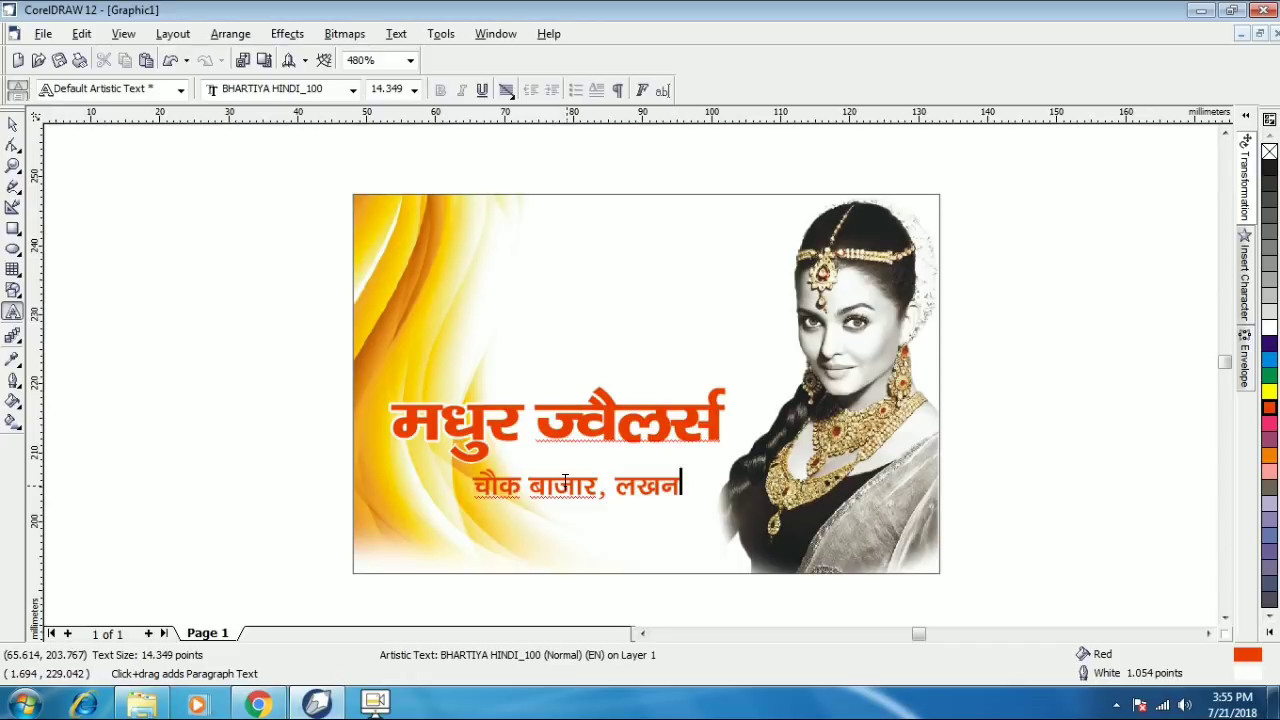
{"action": "key", "text": "Escape"}
{"action": "type", "text": "नऊ"}
{"action": "key", "text": "ctrl+space"}
{"action": "left_click_drag", "start_coordinate": [651, 487], "coordinate": [557, 479]}
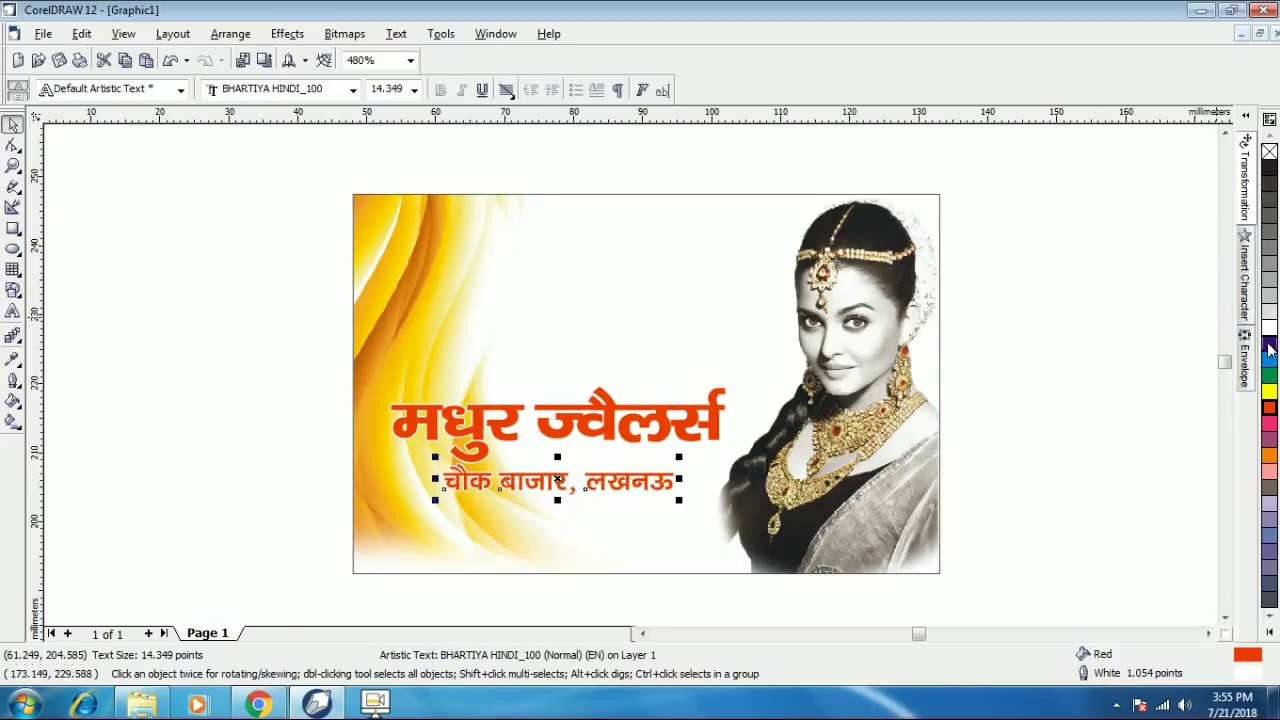
- Colour the address line dark blue and move it with the shop name lower on the card
{"action": "left_click", "coordinate": [1269, 360]}
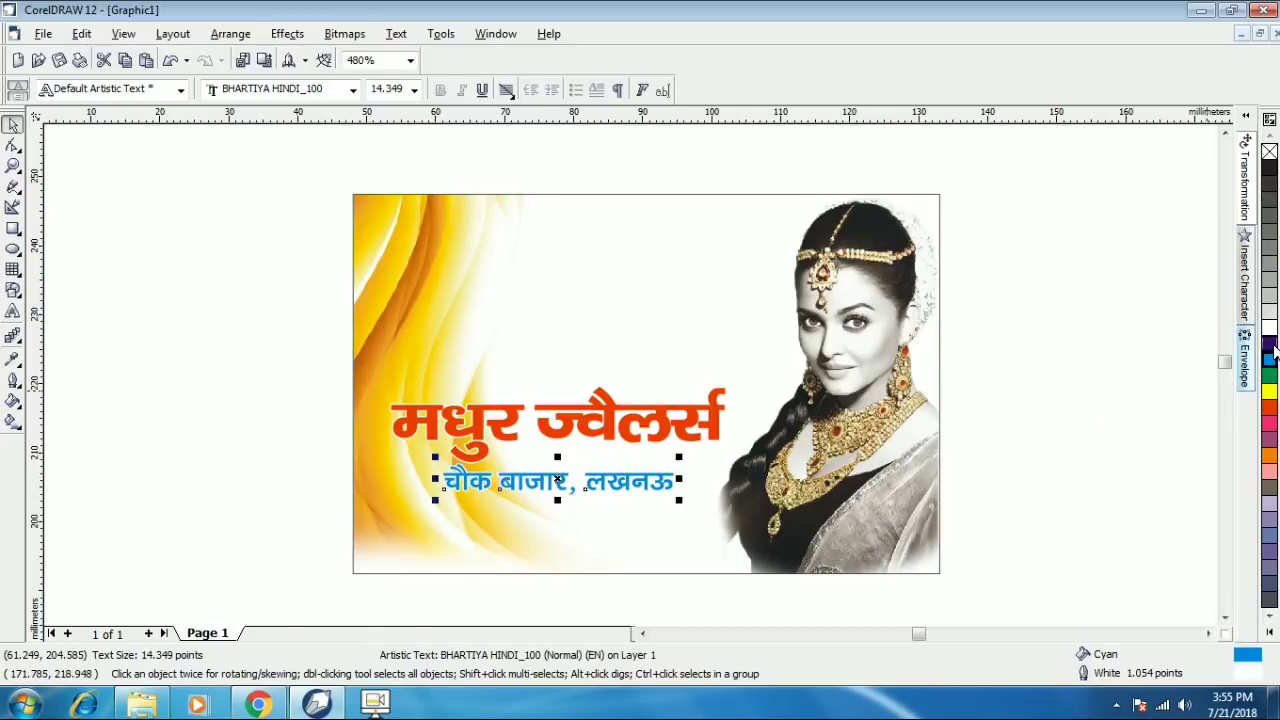
{"action": "left_click", "coordinate": [1269, 344]}
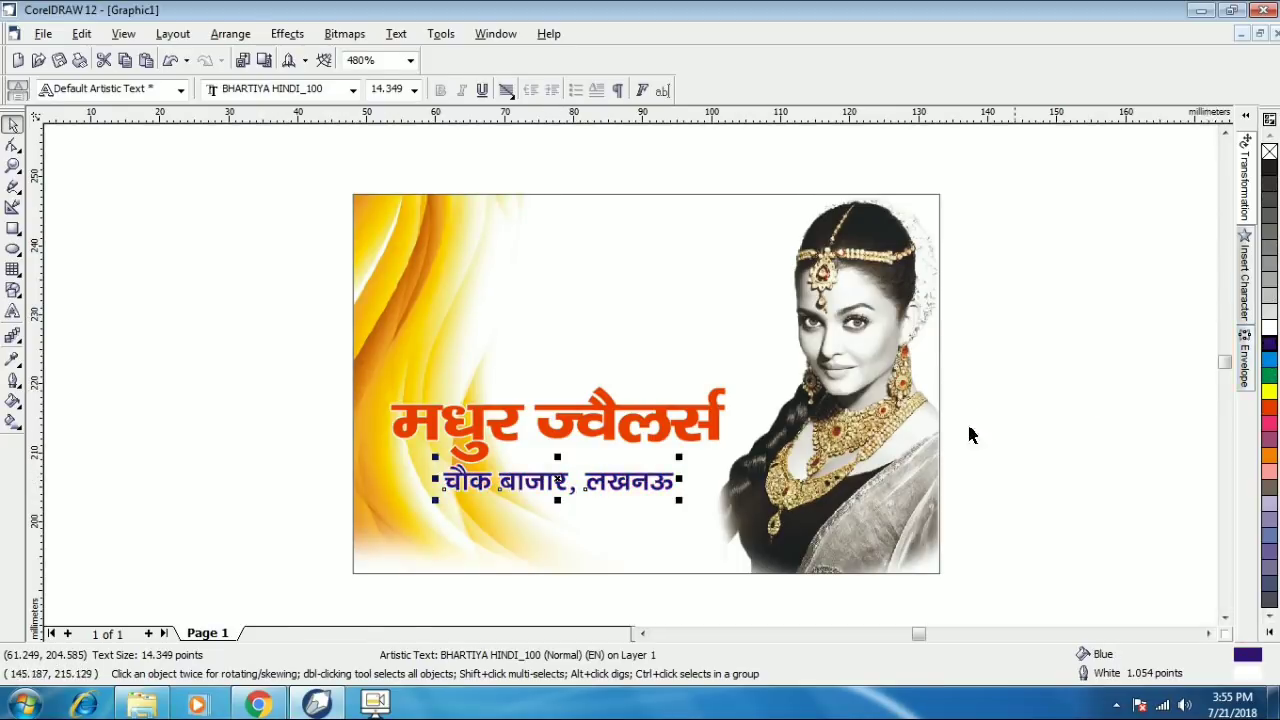
{"action": "key", "text": "F10"}
{"action": "left_click", "coordinate": [620, 480]}
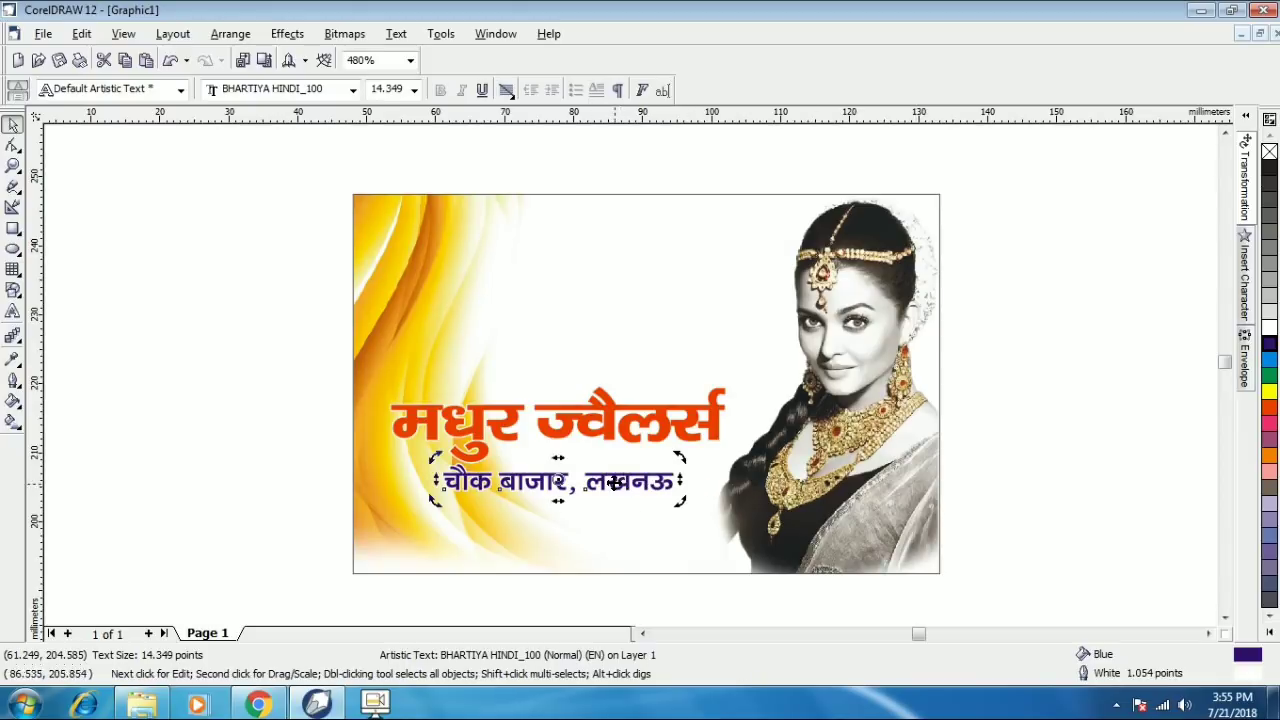
{"action": "left_click", "coordinate": [614, 421], "text": "shift"}
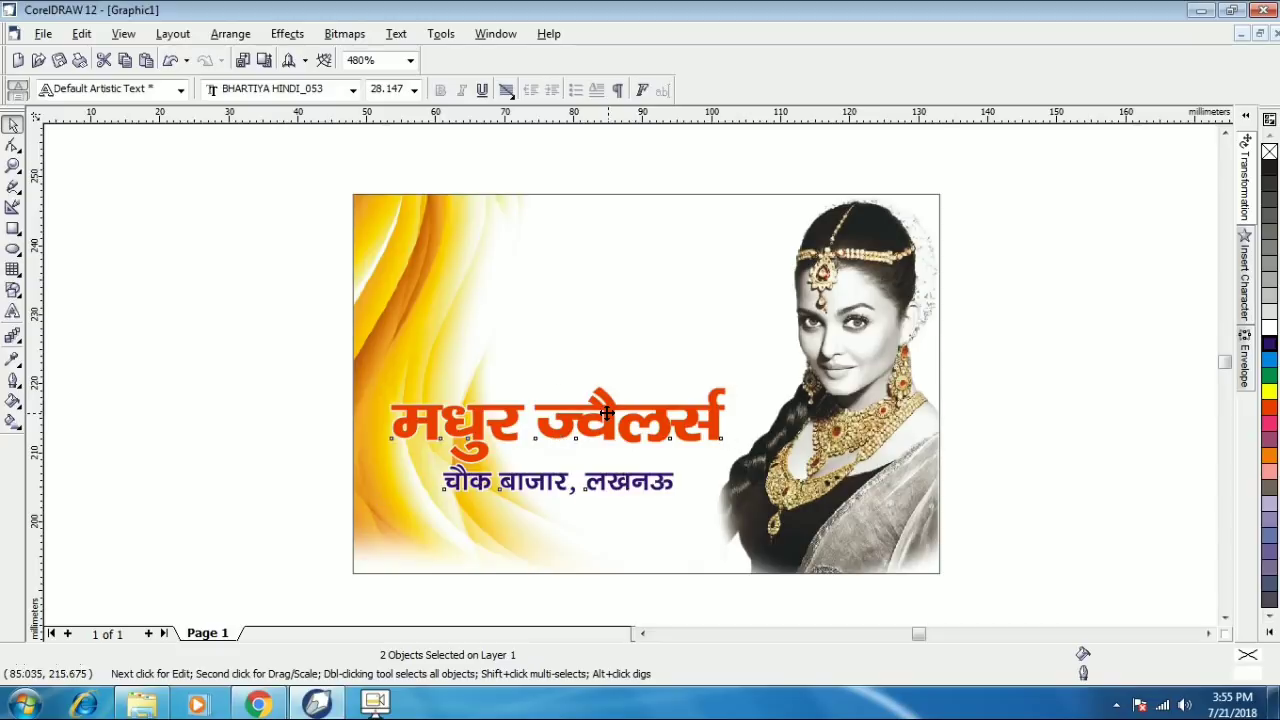
{"action": "left_click_drag", "start_coordinate": [605, 418], "coordinate": [604, 456]}
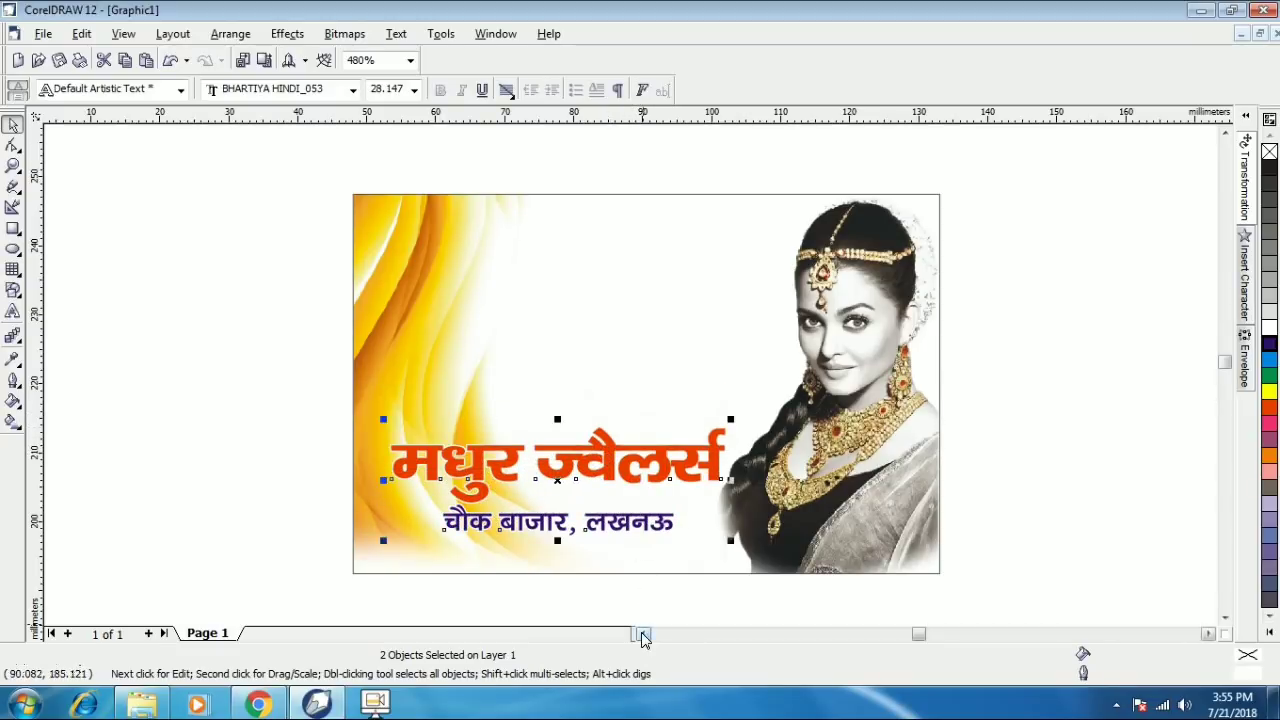
- Give the orange shop-name heading a 4.0 pt outline via Outline Pen
{"action": "left_click", "coordinate": [276, 458]}
{"action": "key", "text": "Tab"}
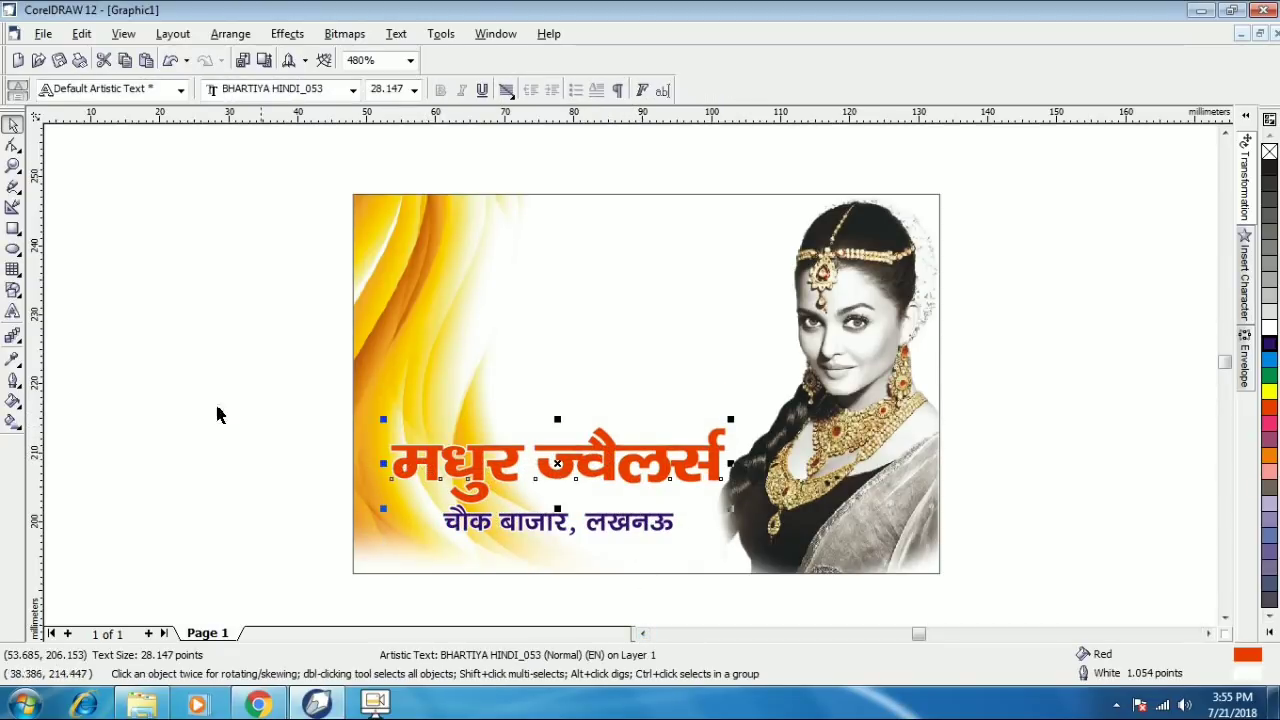
{"action": "left_click", "coordinate": [13, 380]}
{"action": "left_click", "coordinate": [47, 391]}
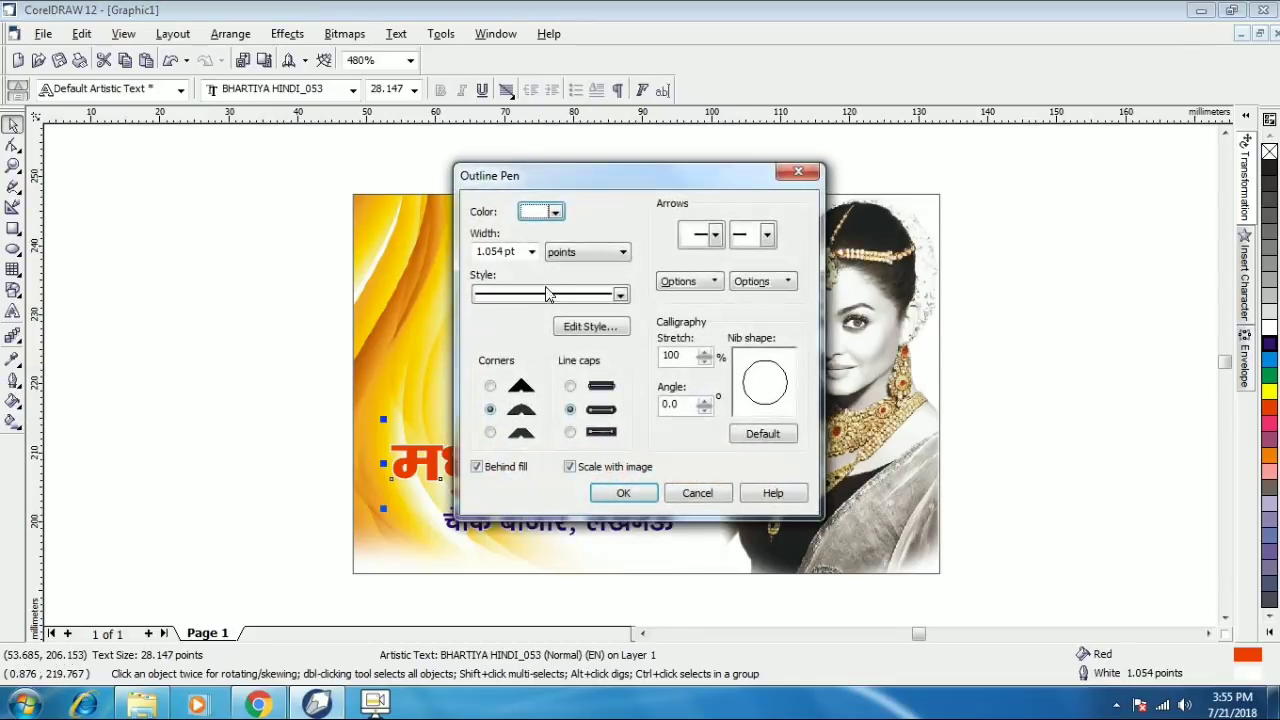
{"action": "left_click", "coordinate": [532, 252]}
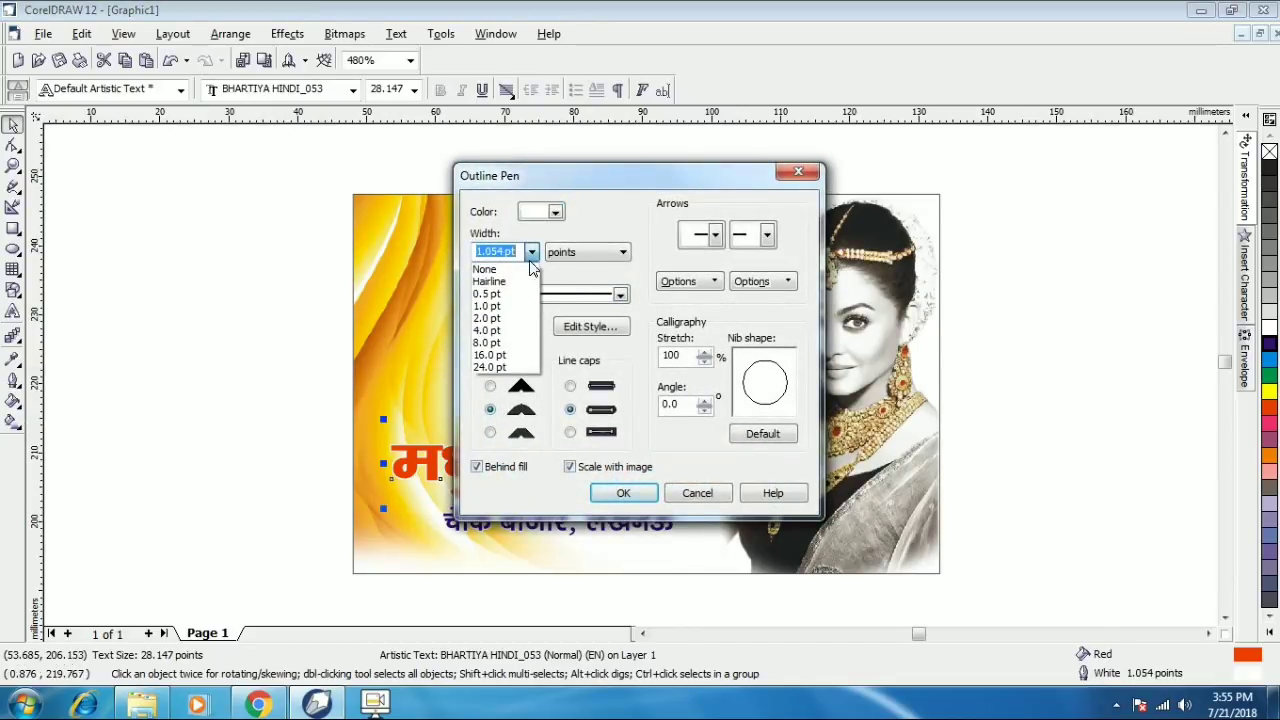
{"action": "left_click", "coordinate": [500, 336]}
{"action": "left_click", "coordinate": [622, 493]}
- Try moving the address line above the heading, then undo the move
{"action": "left_click", "coordinate": [330, 434]}
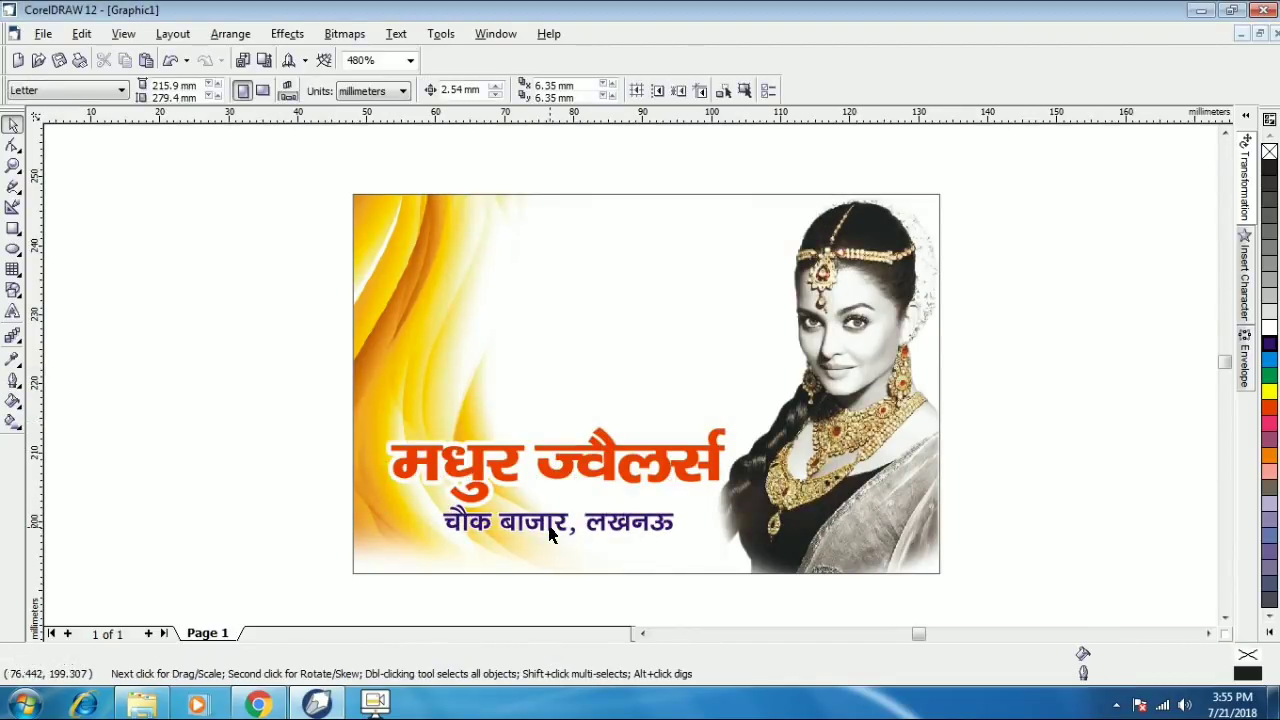
{"action": "left_click", "coordinate": [533, 521]}
{"action": "left_click_drag", "start_coordinate": [533, 521], "coordinate": [535, 311]}
{"action": "key", "text": "ctrl+z"}
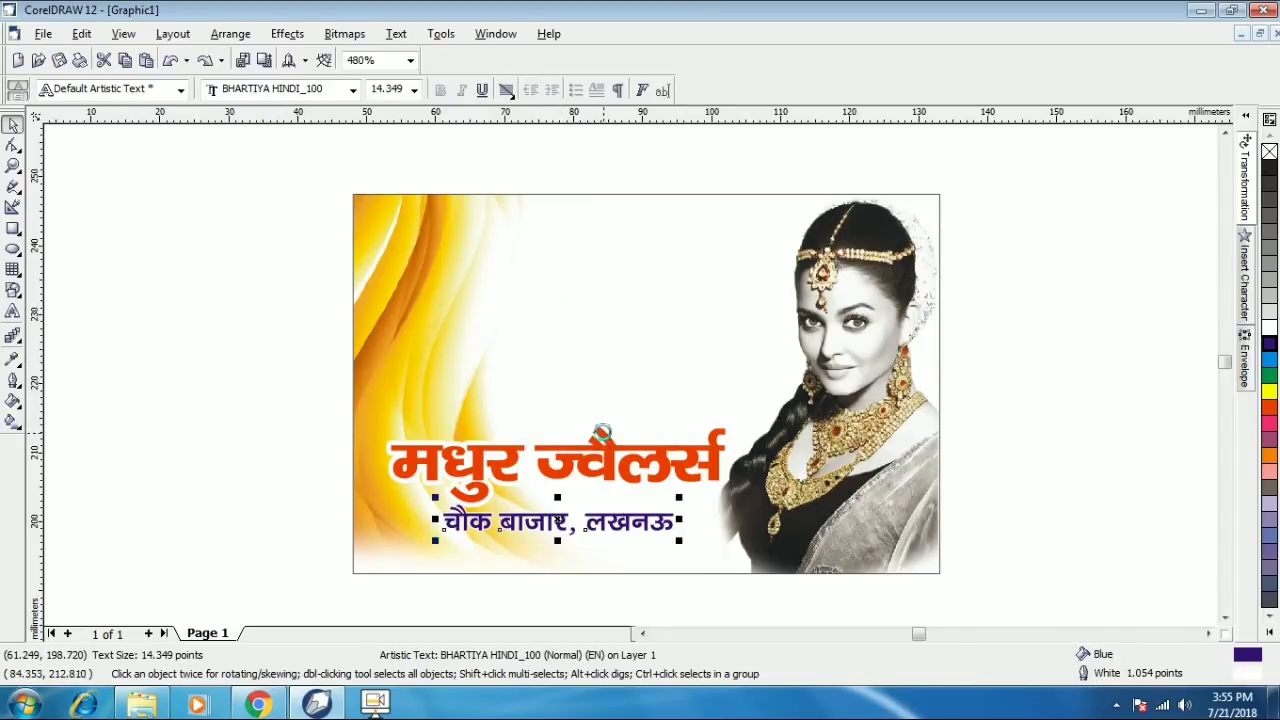
- Copy the address line to the card top, set it in BHARTIYA HINDI_081 and enlarge it
{"action": "left_click", "coordinate": [591, 513]}
{"action": "left_click_drag", "start_coordinate": [591, 513], "coordinate": [543, 240]}
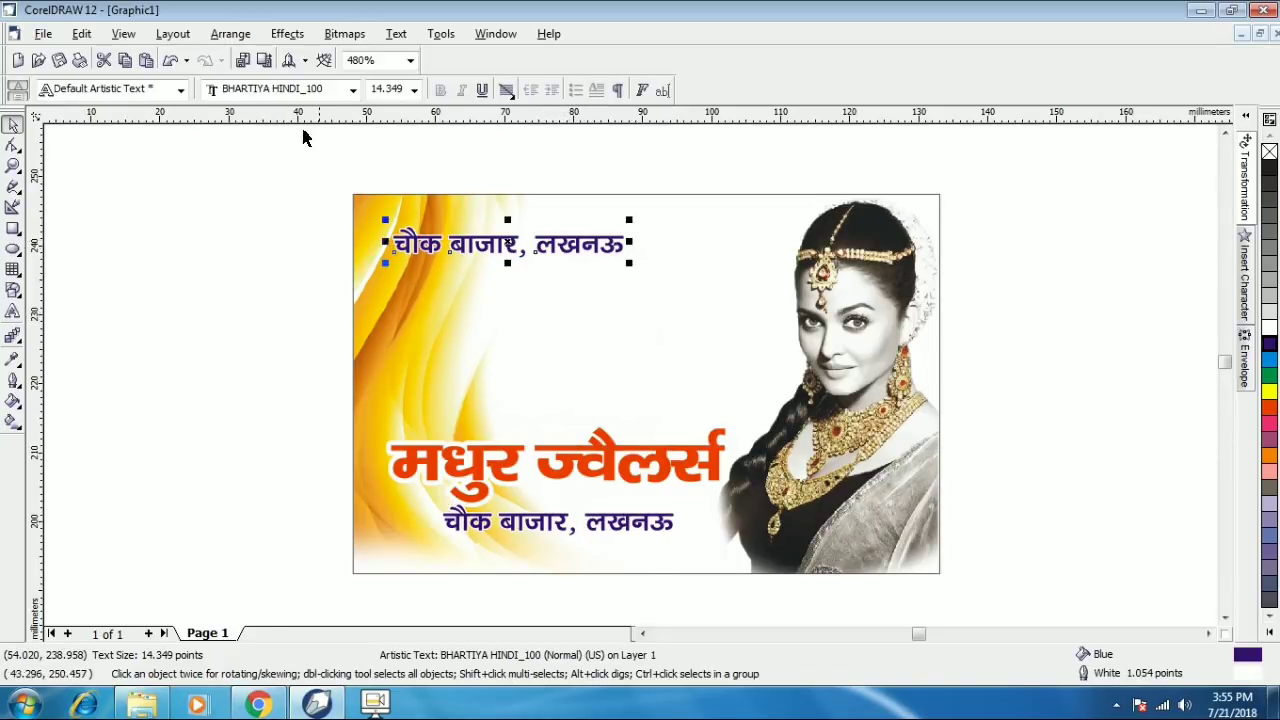
{"action": "left_click", "coordinate": [353, 92]}
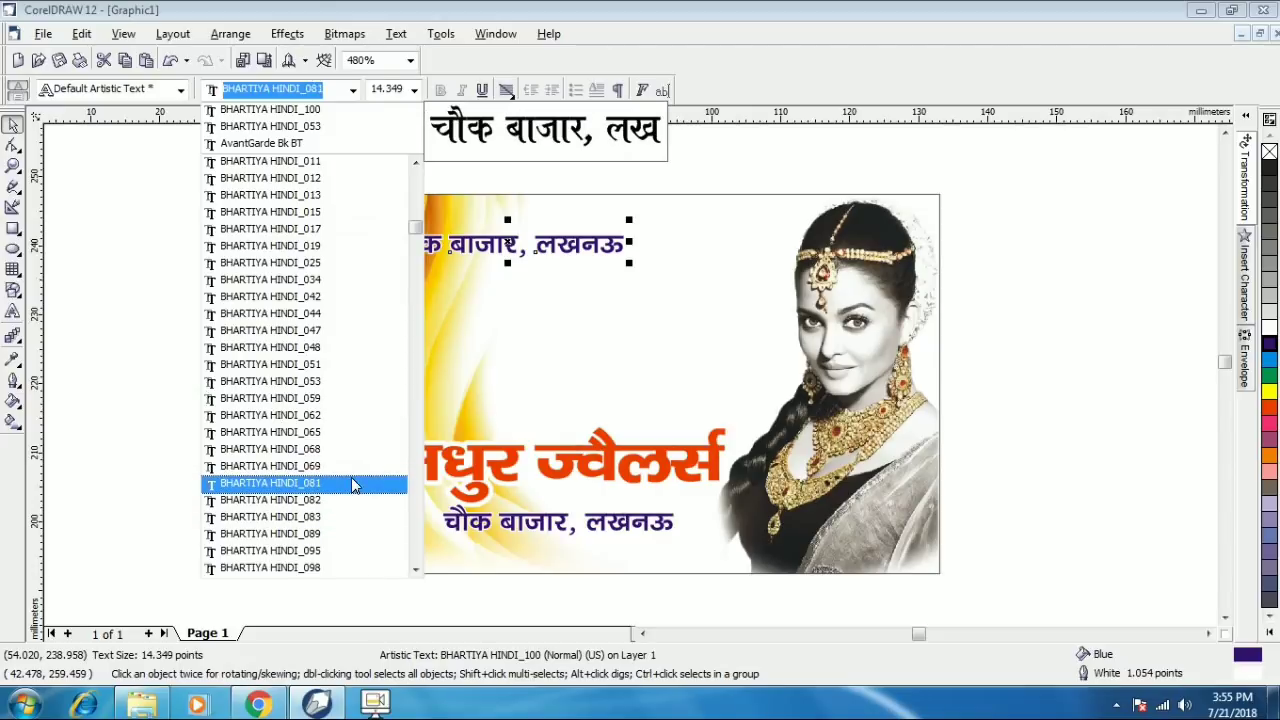
{"action": "left_click", "coordinate": [352, 485]}
{"action": "left_click_drag", "start_coordinate": [610, 267], "coordinate": [636, 285]}
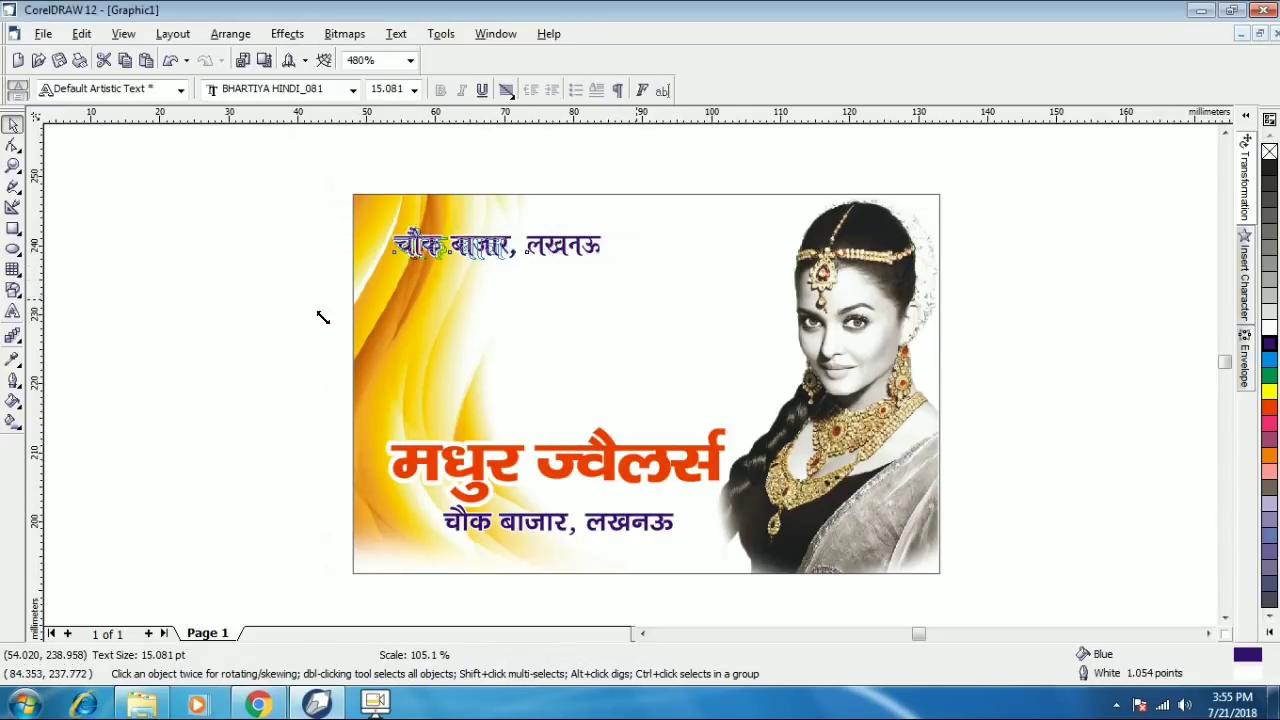
- Retype the top line as the proprietor's name prefixed with 'प्रो0' and nudge it right
{"action": "left_click", "coordinate": [13, 312]}
{"action": "key", "text": "ctrl+a"}
{"action": "key", "text": "BackSpace"}
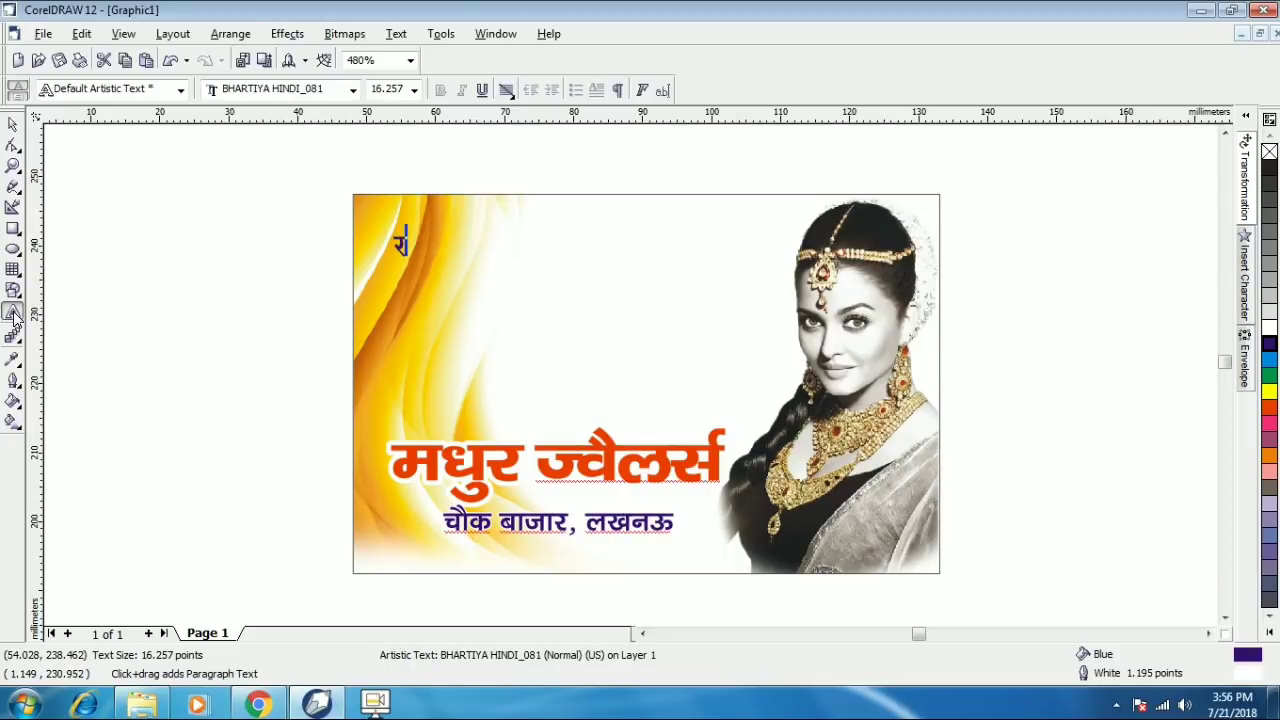
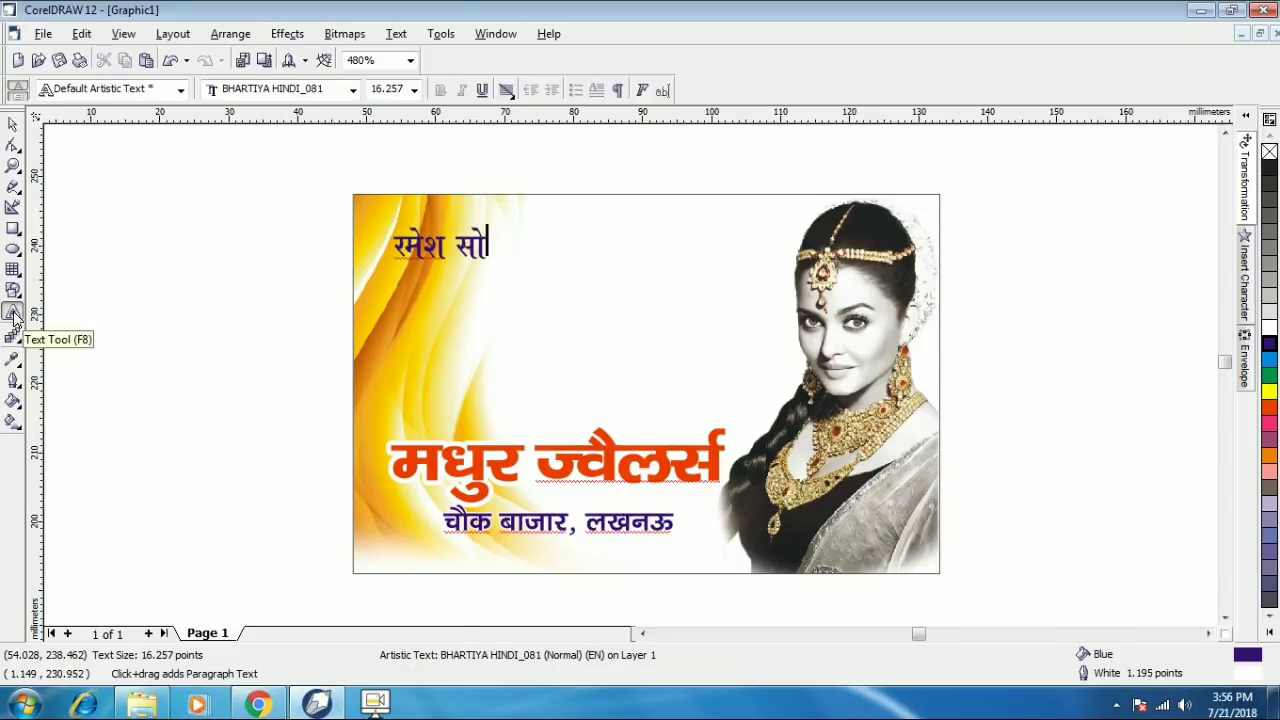
{"action": "left_click", "coordinate": [13, 124]}
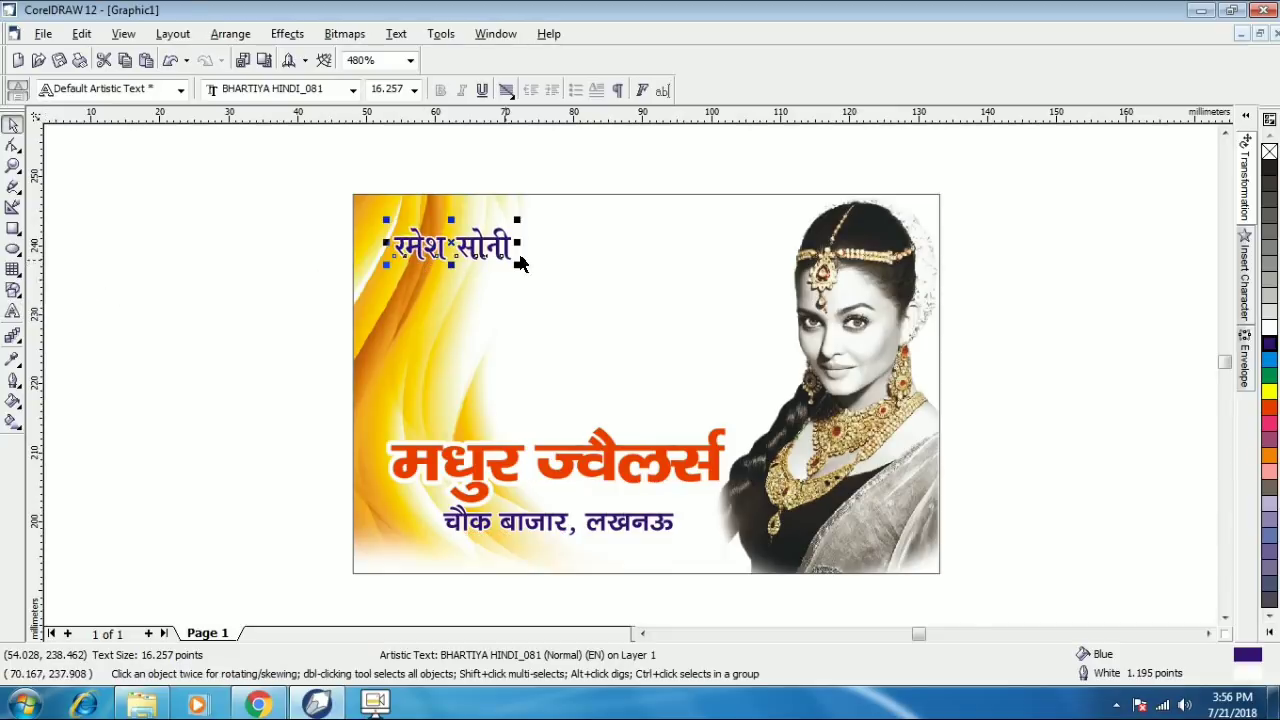
{"action": "left_click", "coordinate": [525, 258]}
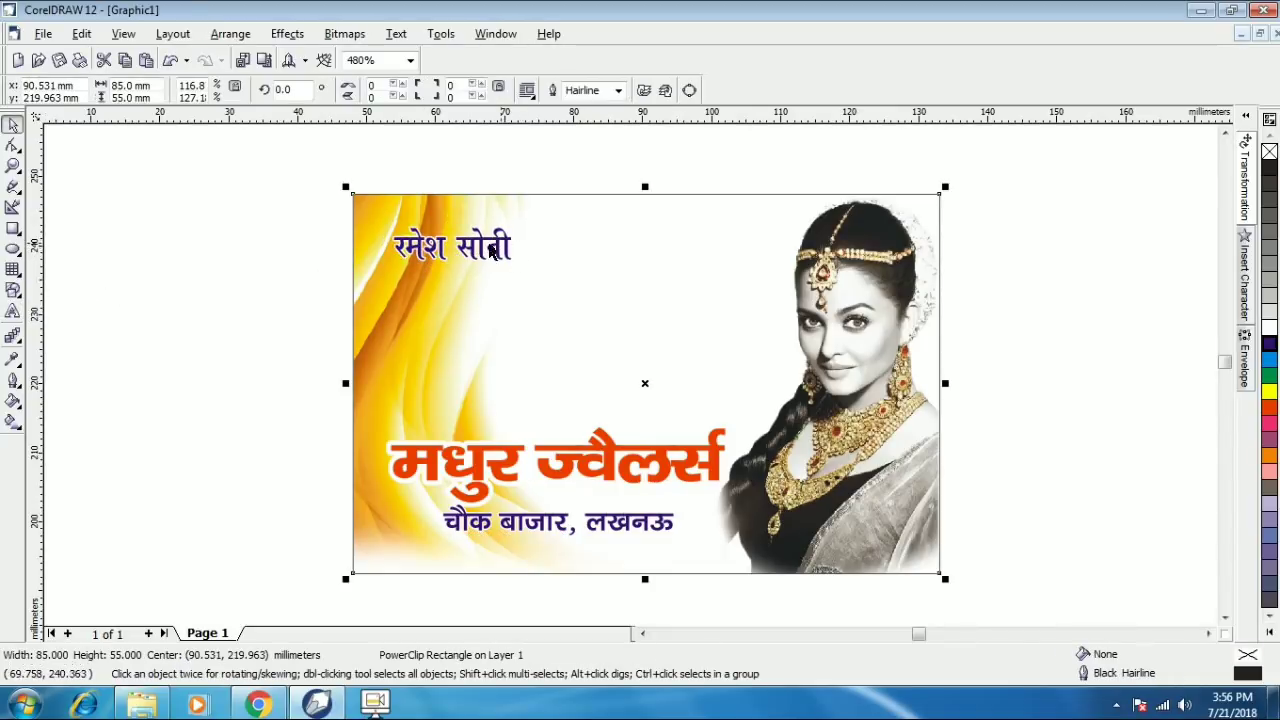
{"action": "key", "text": "F8"}
{"action": "left_click", "coordinate": [404, 240]}
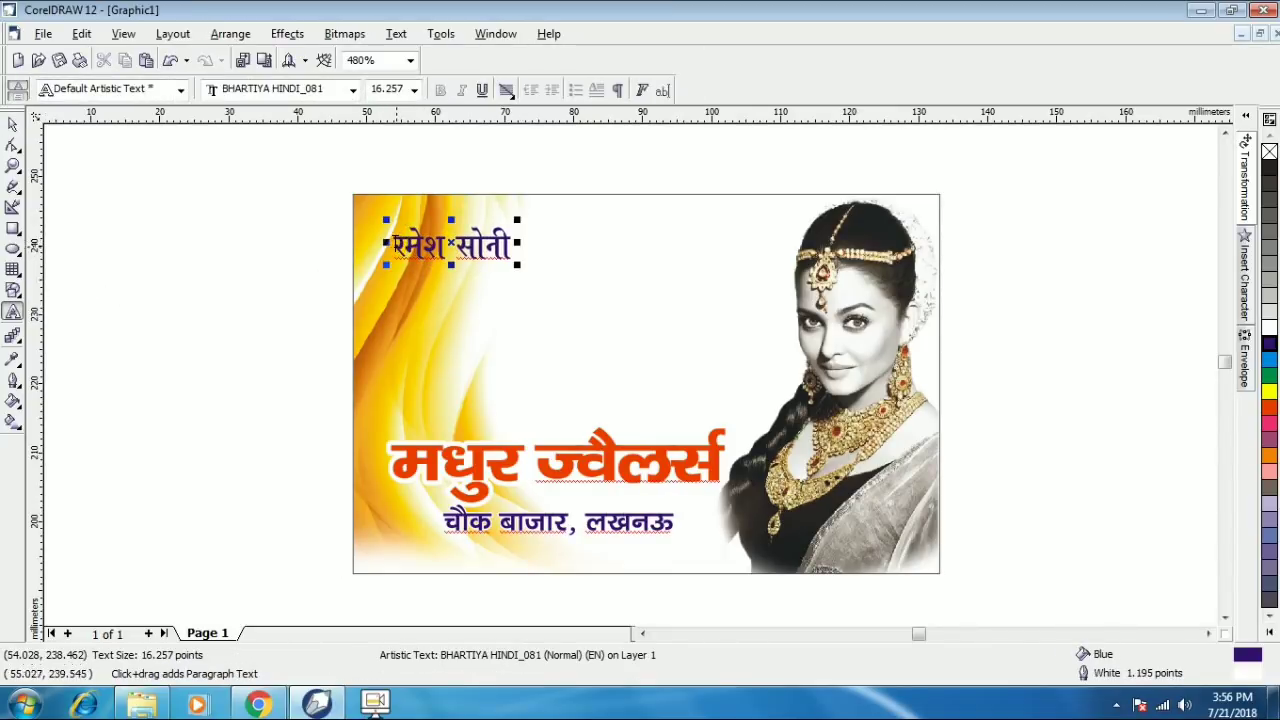
{"action": "type", "text": "प्रो0"}
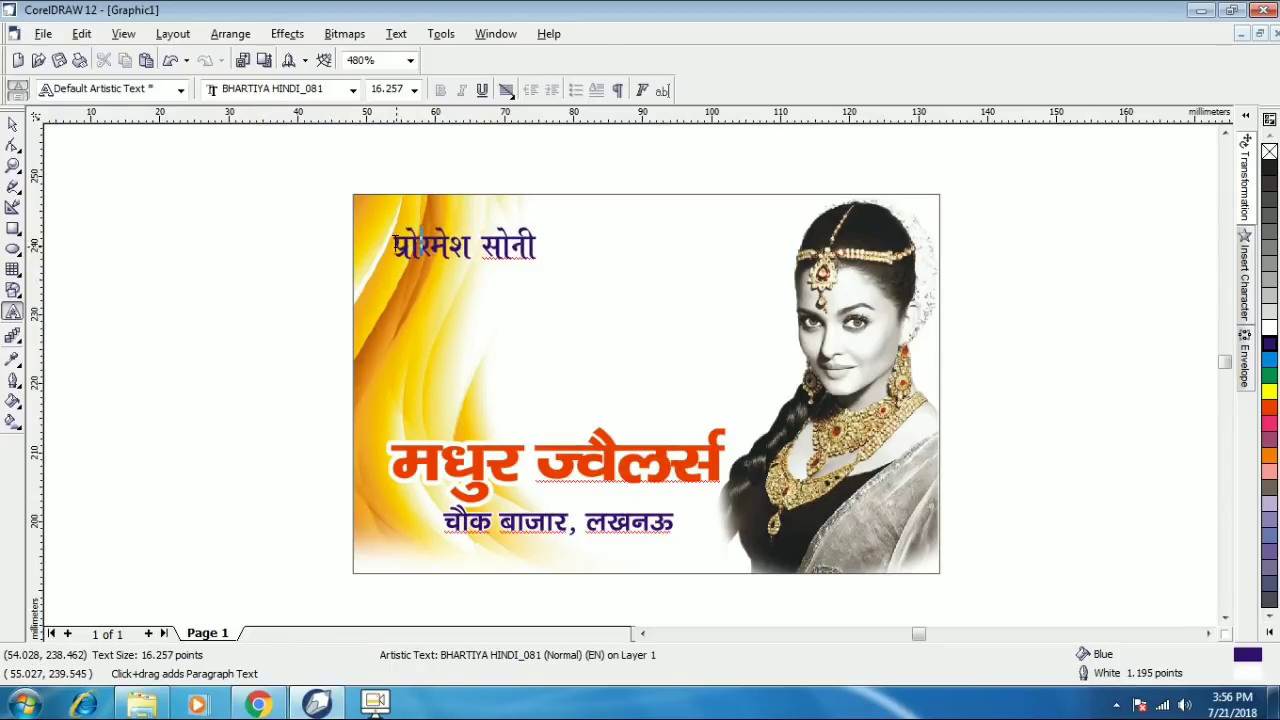
{"action": "key", "text": "ctrl+space"}
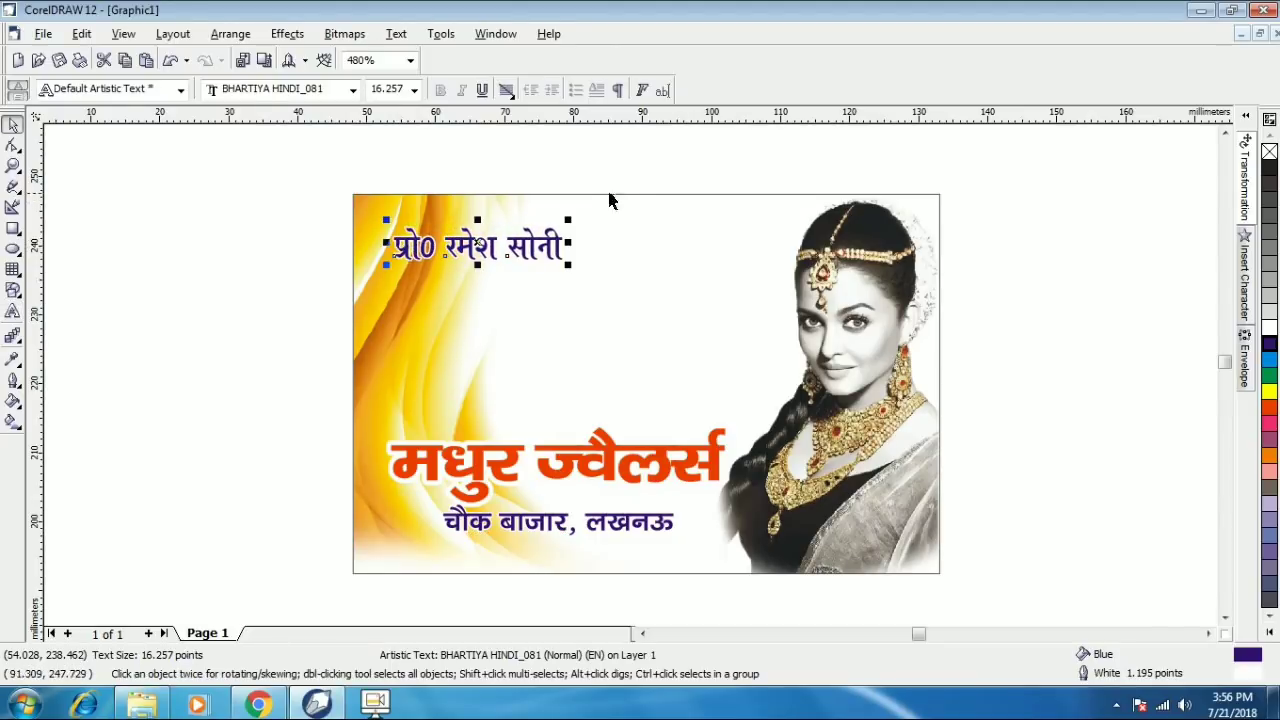
{"action": "left_click_drag", "start_coordinate": [572, 248], "coordinate": [568, 253]}
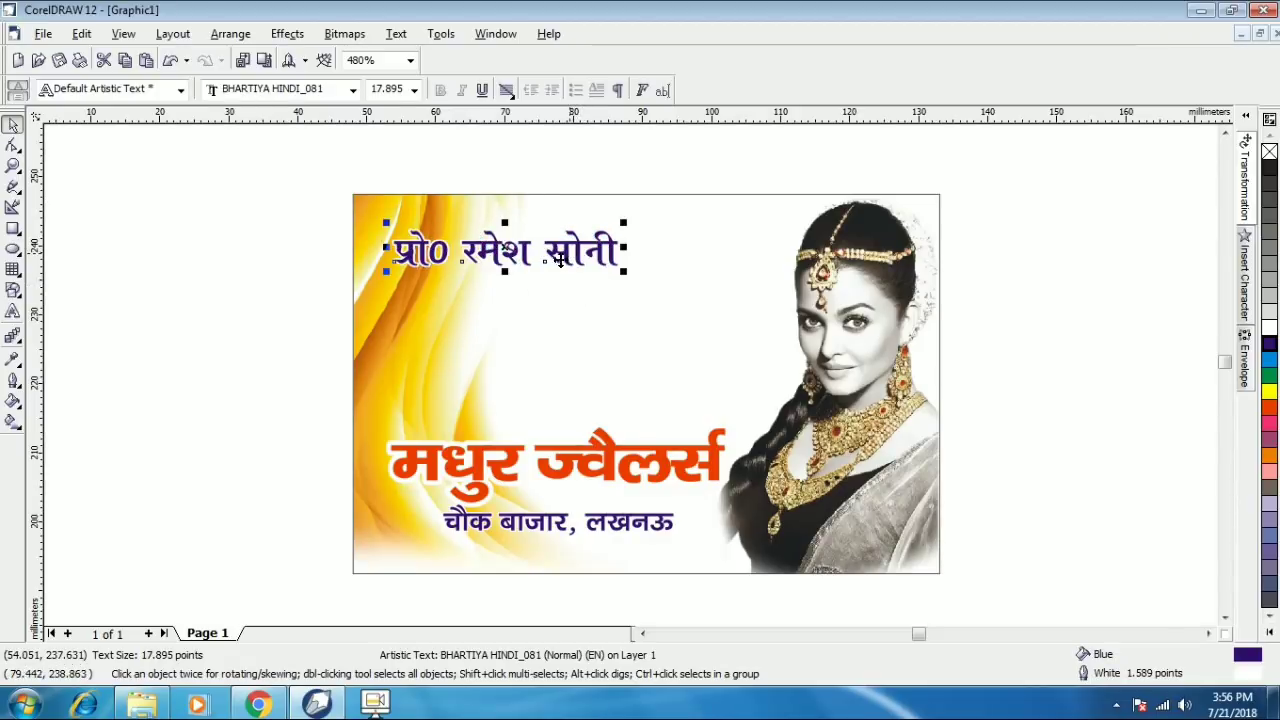
- Add a 'Mob. :' line with the mobile number, shrink it and place it beneath the name
{"action": "left_click", "coordinate": [12, 311]}
{"action": "left_click", "coordinate": [421, 290]}
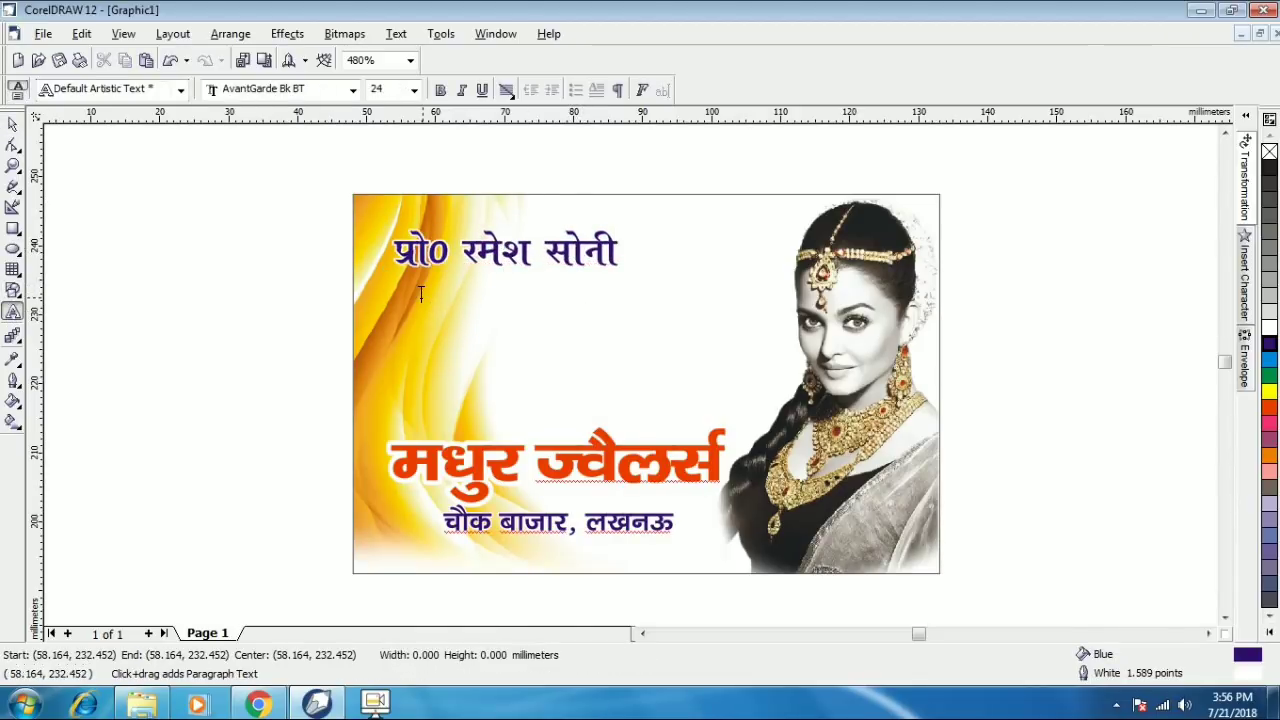
{"action": "type", "text": "Mob. "}
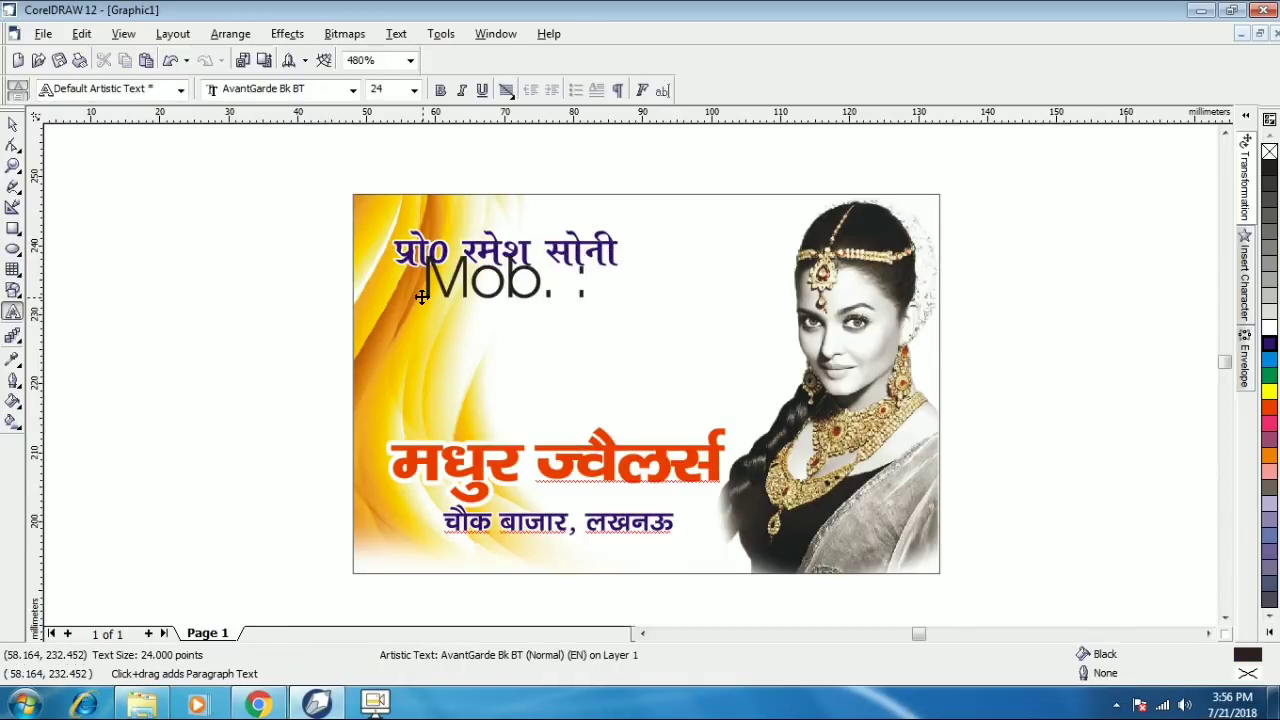
{"action": "type", "text": ": 0000000000"}
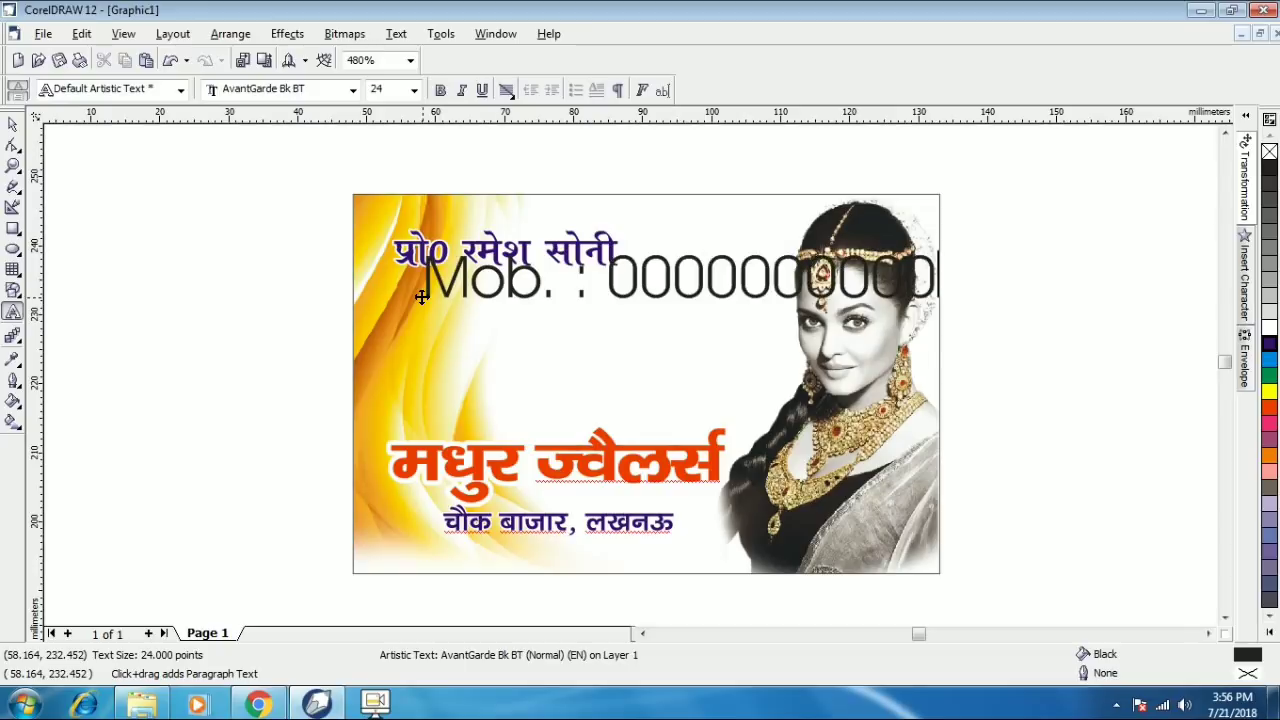
{"action": "key", "text": "ctrl+space"}
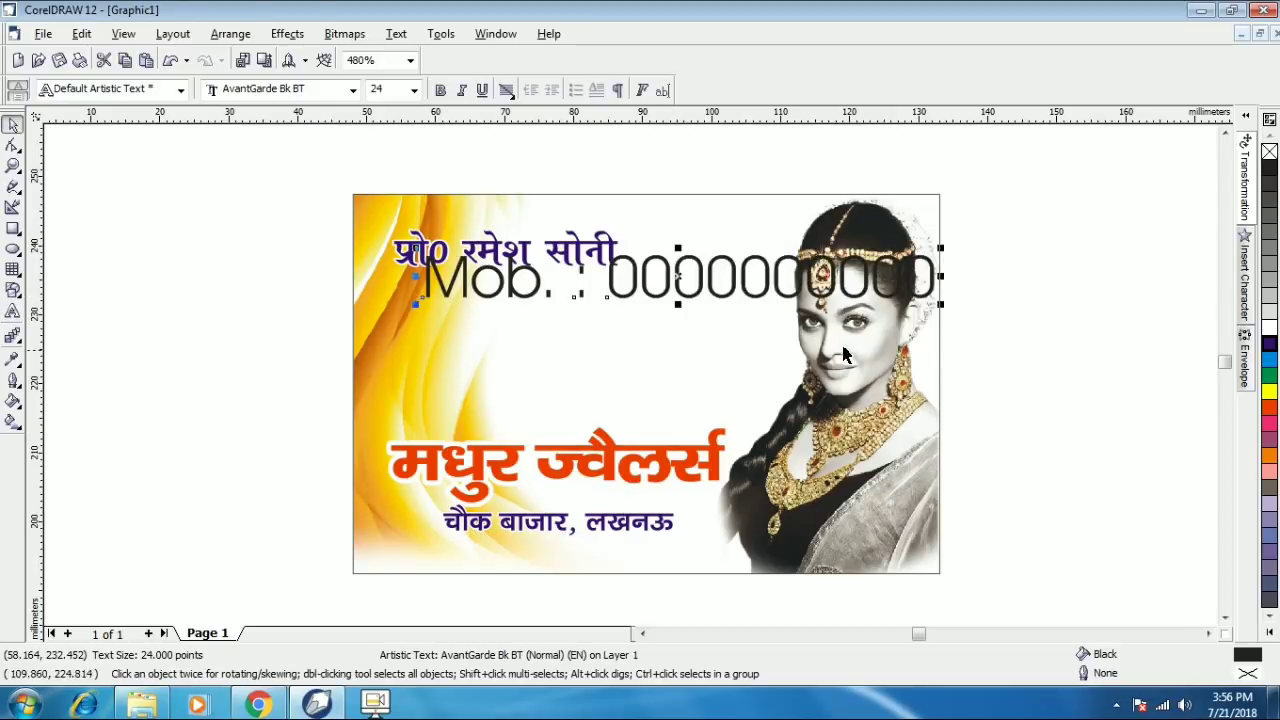
{"action": "left_click_drag", "start_coordinate": [928, 302], "coordinate": [771, 287]}
{"action": "left_click_drag", "start_coordinate": [578, 284], "coordinate": [424, 293]}
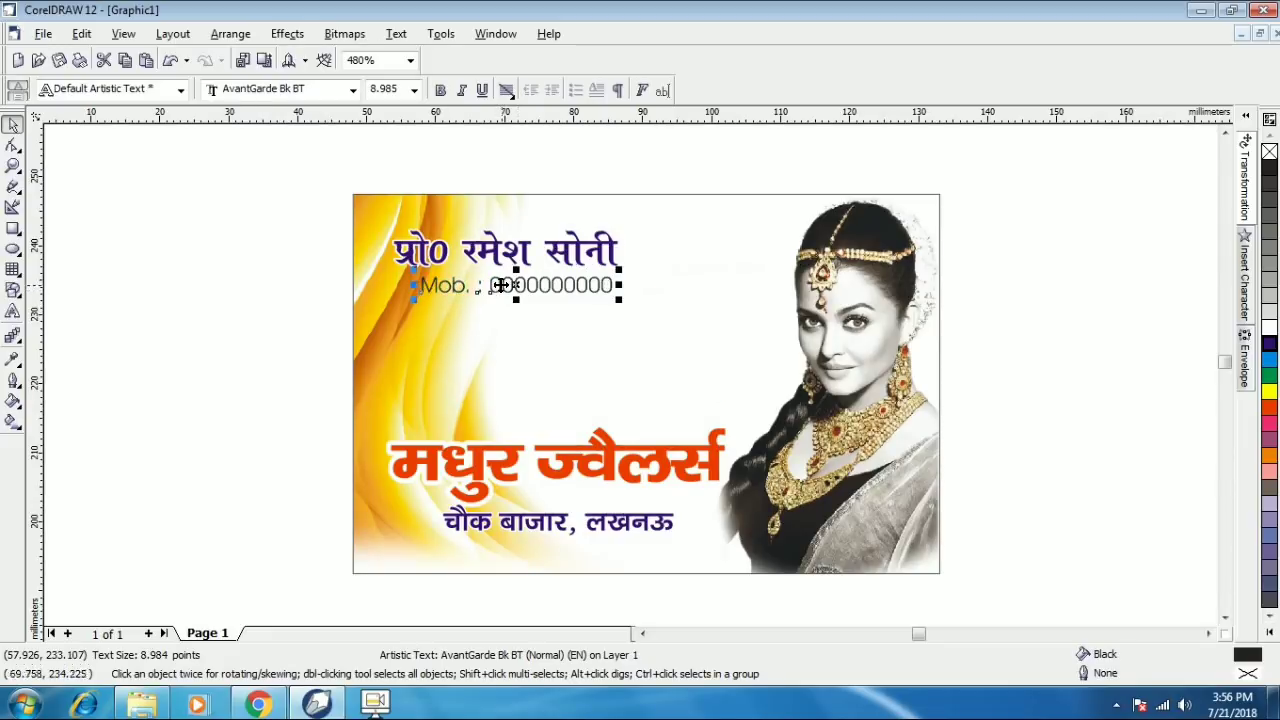
- Make the mobile-number line bold and set it in Arial
{"action": "left_click", "coordinate": [441, 91]}
{"action": "left_click", "coordinate": [352, 90]}
{"action": "type", "text": "arial"}
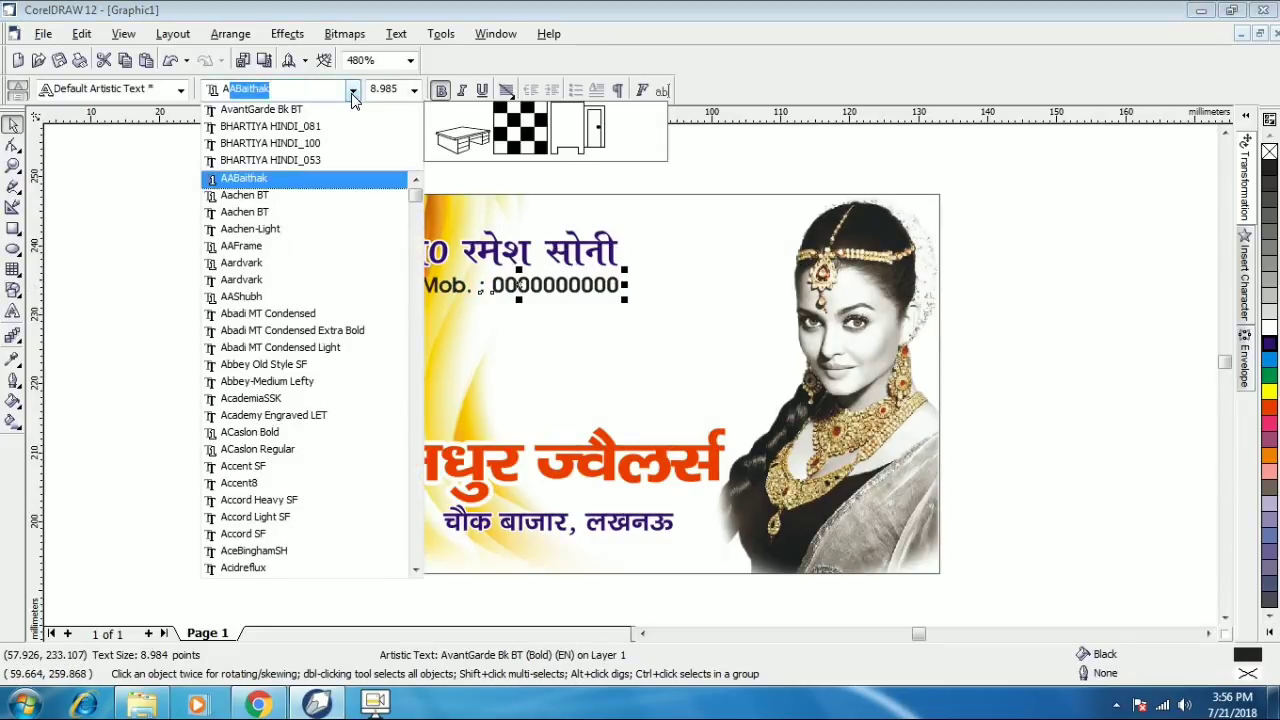
{"action": "key", "text": "Return"}
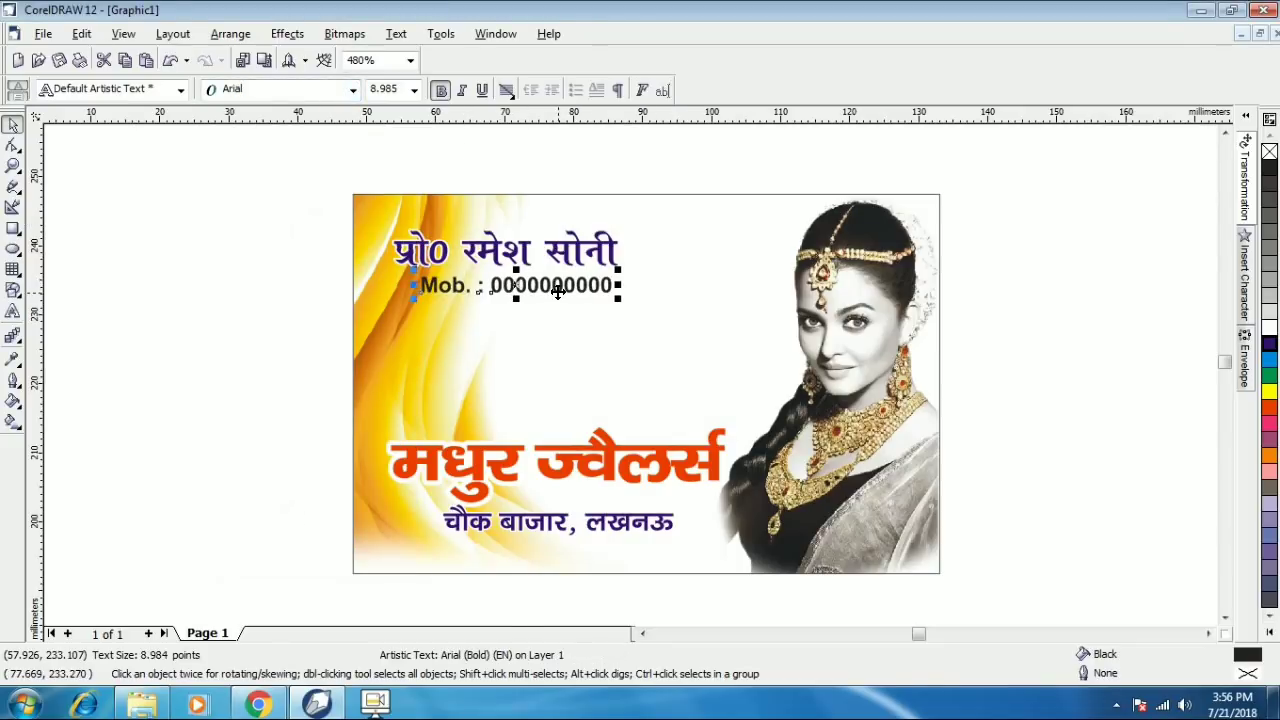
{"action": "left_click_drag", "start_coordinate": [540, 282], "coordinate": [558, 290]}
{"action": "left_click", "coordinate": [556, 292]}
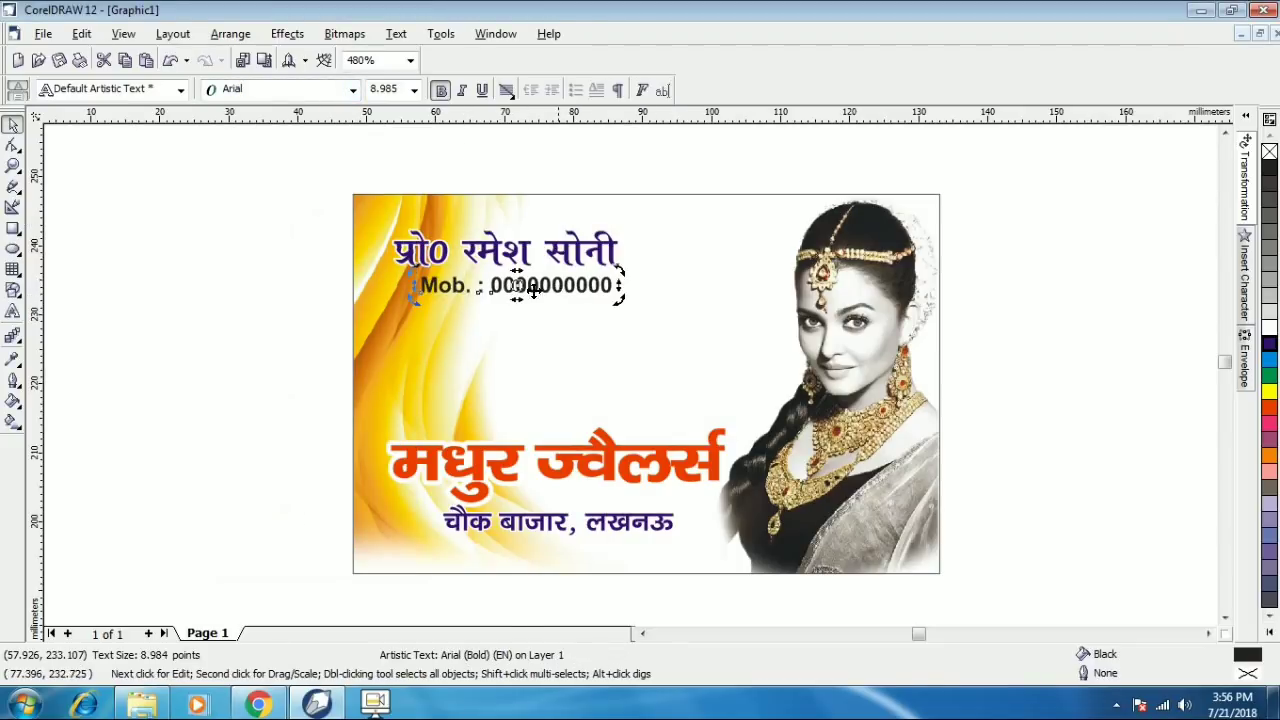
- Give the mobile-number line a 2.0 pt white outline with round corners
{"action": "left_click", "coordinate": [13, 381]}
{"action": "left_click", "coordinate": [86, 392]}
{"action": "left_click", "coordinate": [531, 251]}
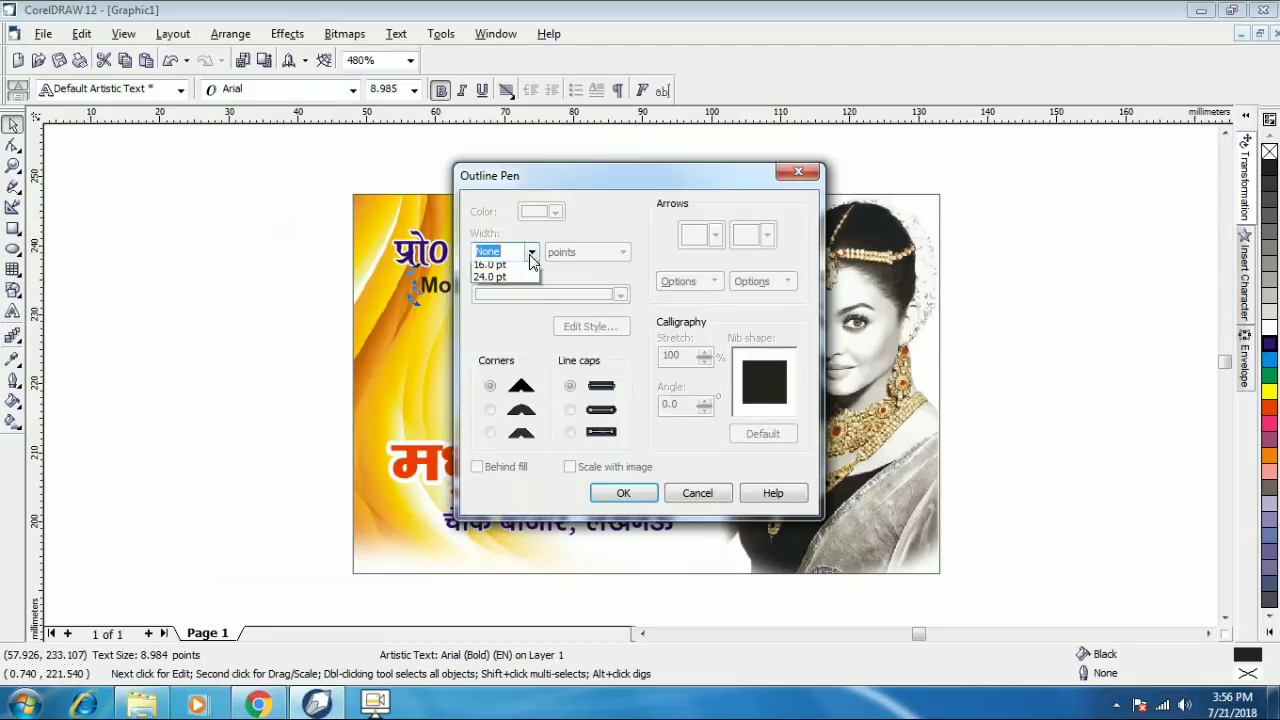
{"action": "left_click", "coordinate": [503, 328]}
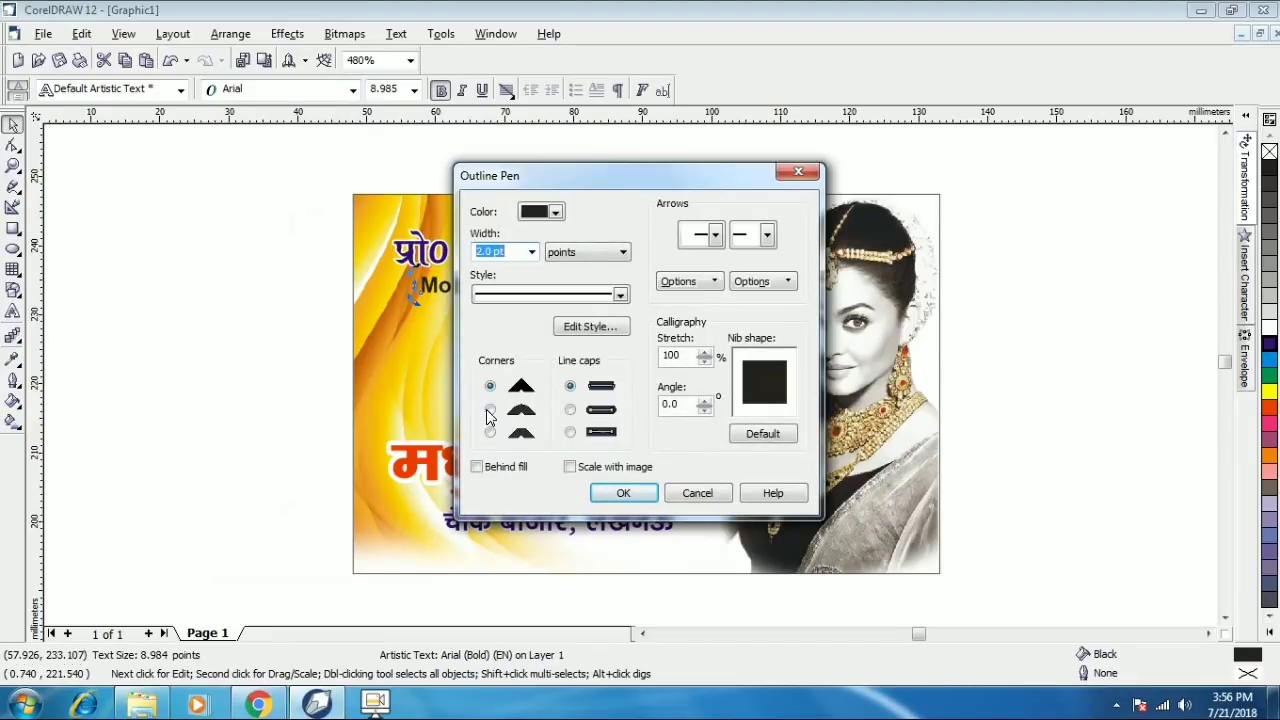
{"action": "left_click", "coordinate": [489, 411]}
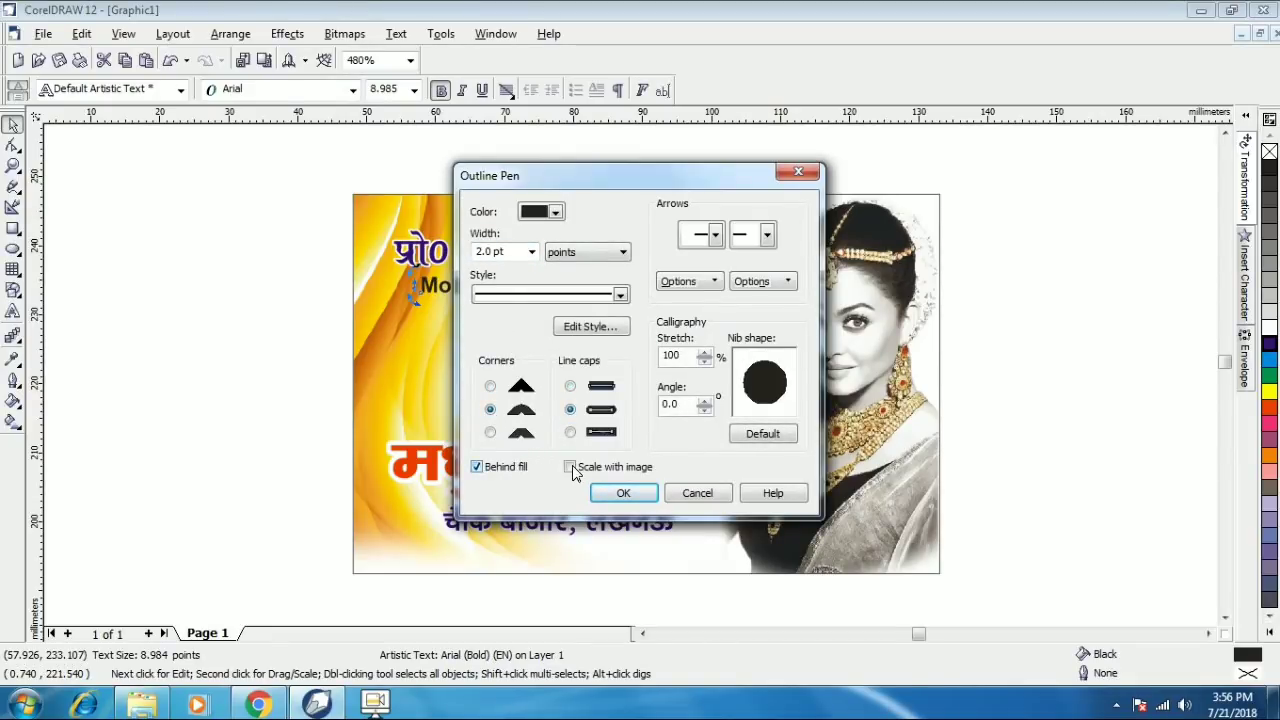
{"action": "left_click", "coordinate": [620, 494]}
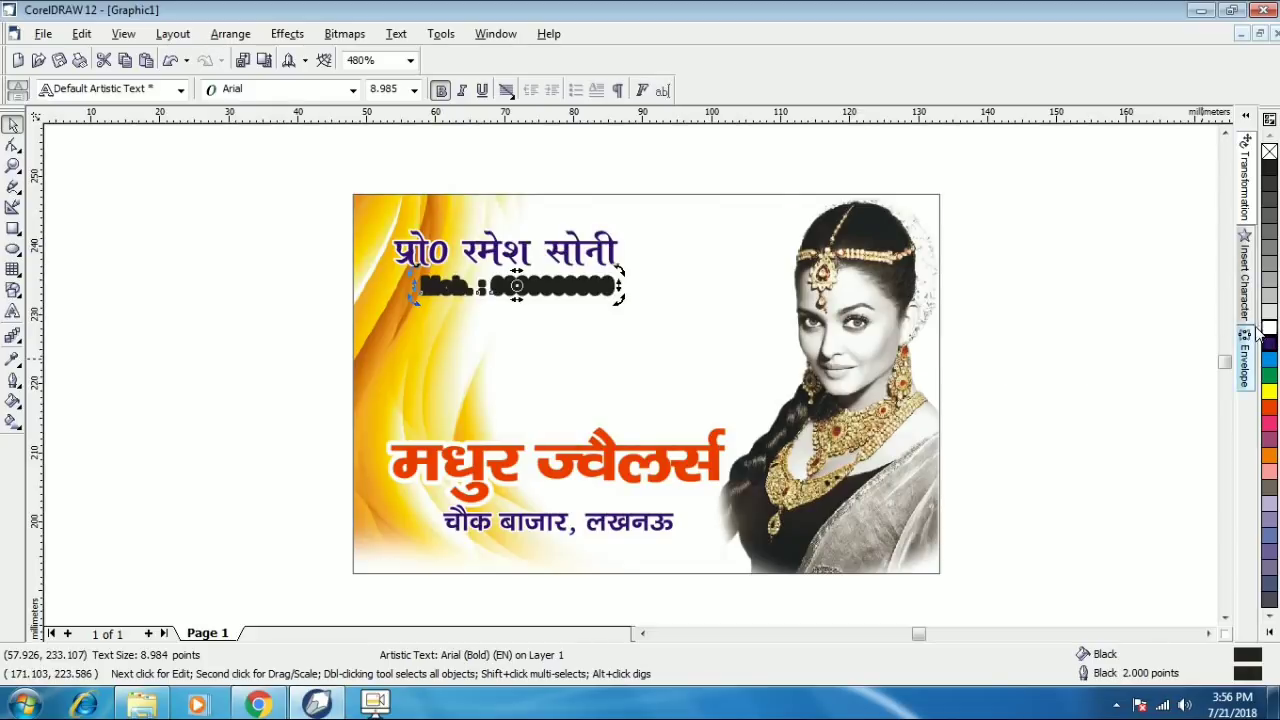
{"action": "left_click", "coordinate": [13, 380]}
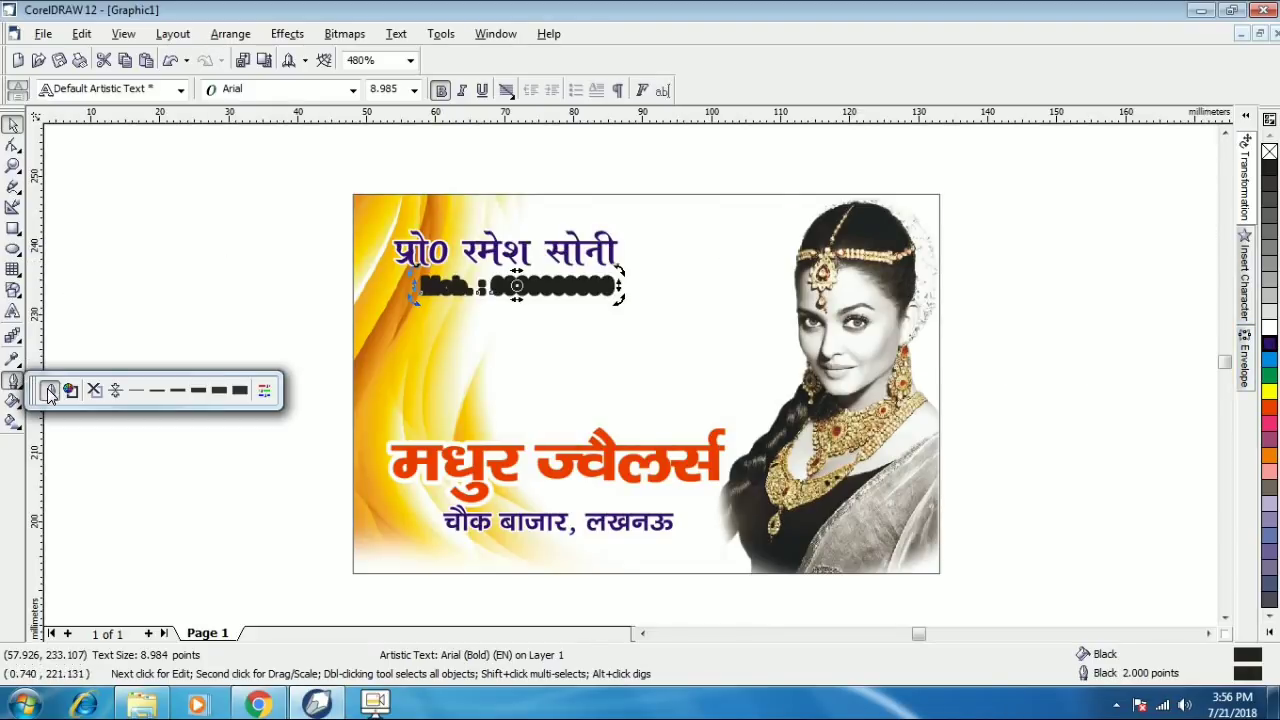
{"action": "left_click", "coordinate": [49, 390]}
{"action": "left_click", "coordinate": [556, 213]}
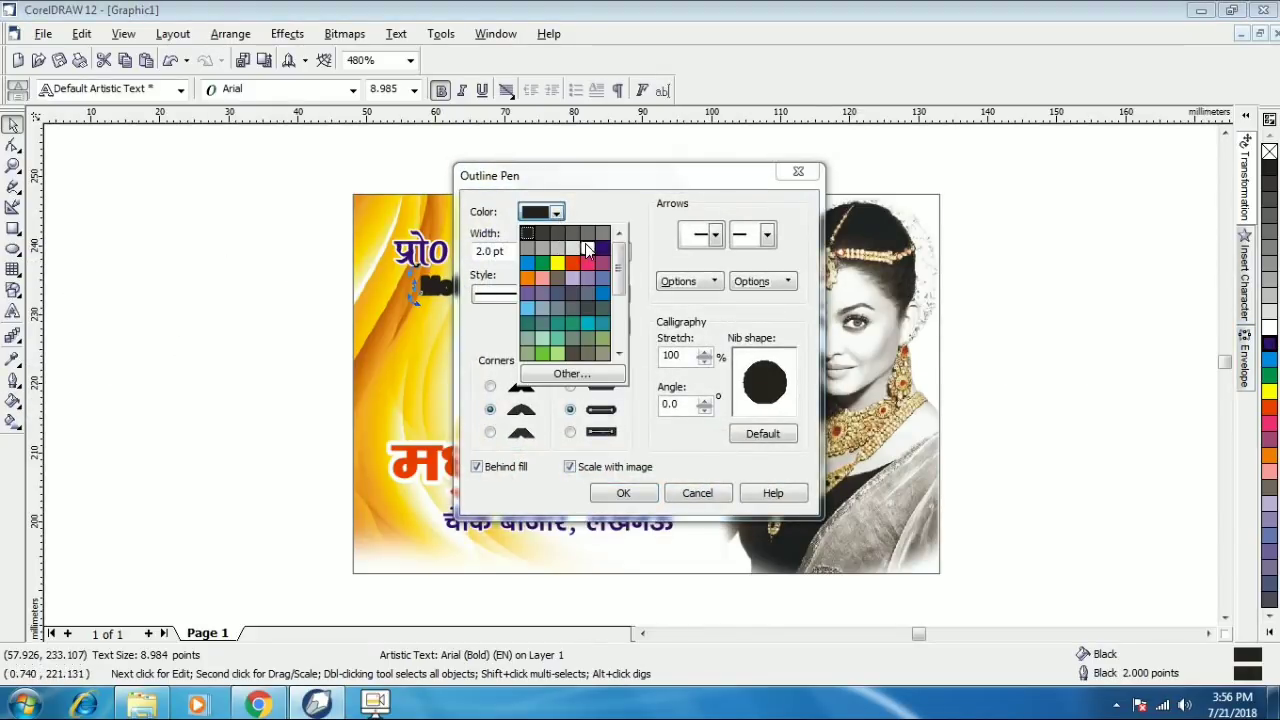
{"action": "left_click", "coordinate": [588, 250]}
{"action": "left_click", "coordinate": [623, 493]}
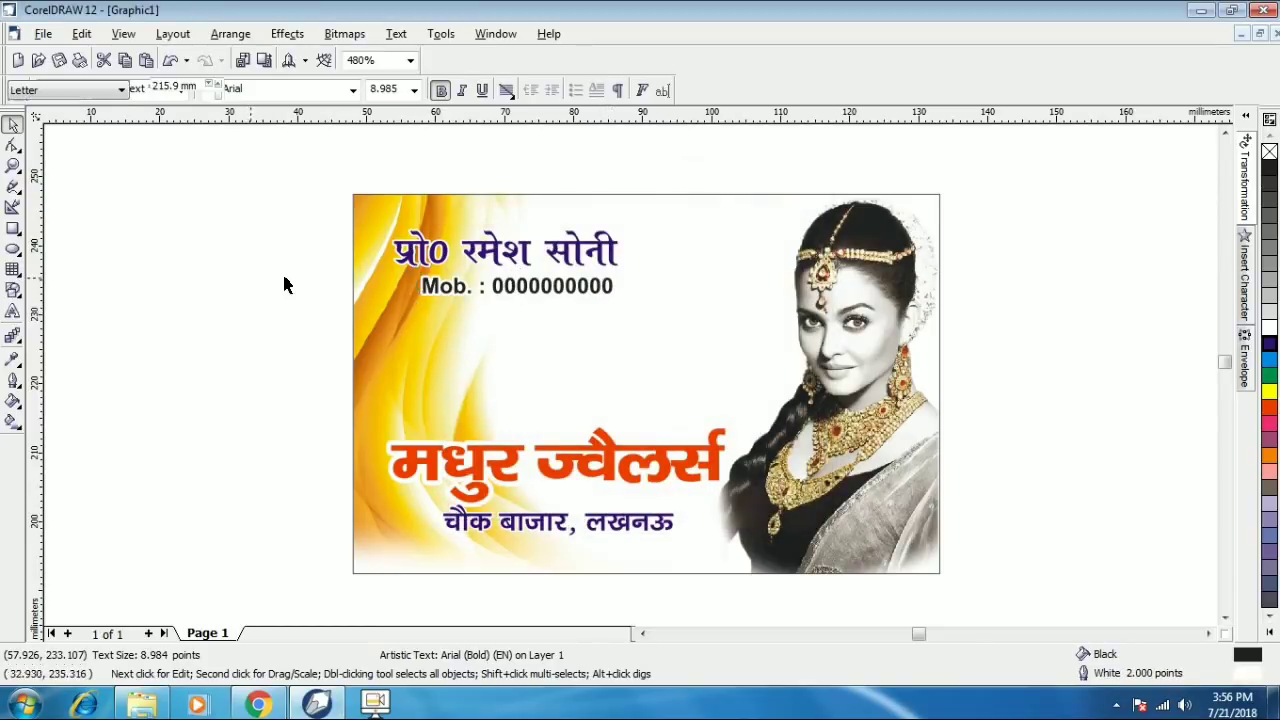
- Fill the mobile-number text blue and deselect to check the result
{"action": "left_click", "coordinate": [516, 290]}
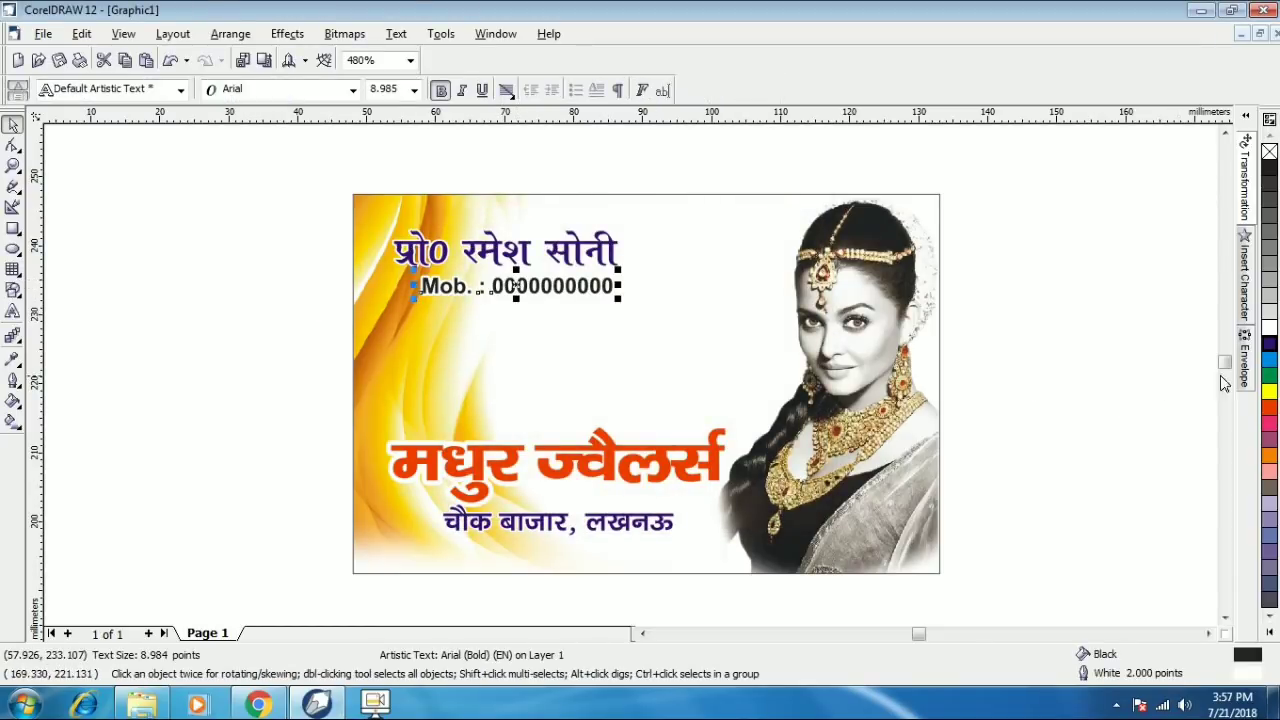
{"action": "left_click", "coordinate": [1268, 348]}
{"action": "left_click", "coordinate": [1126, 340]}
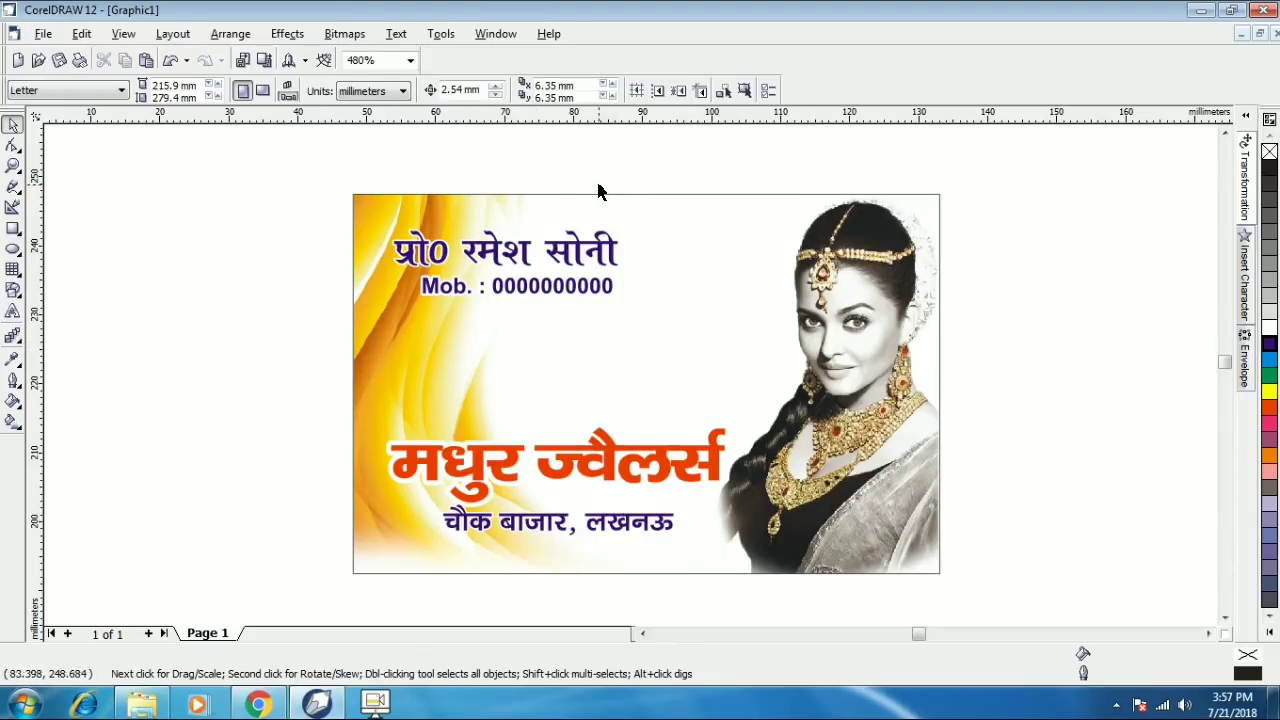
- Zoom out, select the card's five objects and move the card down, then back near the top
{"action": "scroll", "coordinate": [598, 191], "scroll_direction": "down", "scroll_amount": 4}
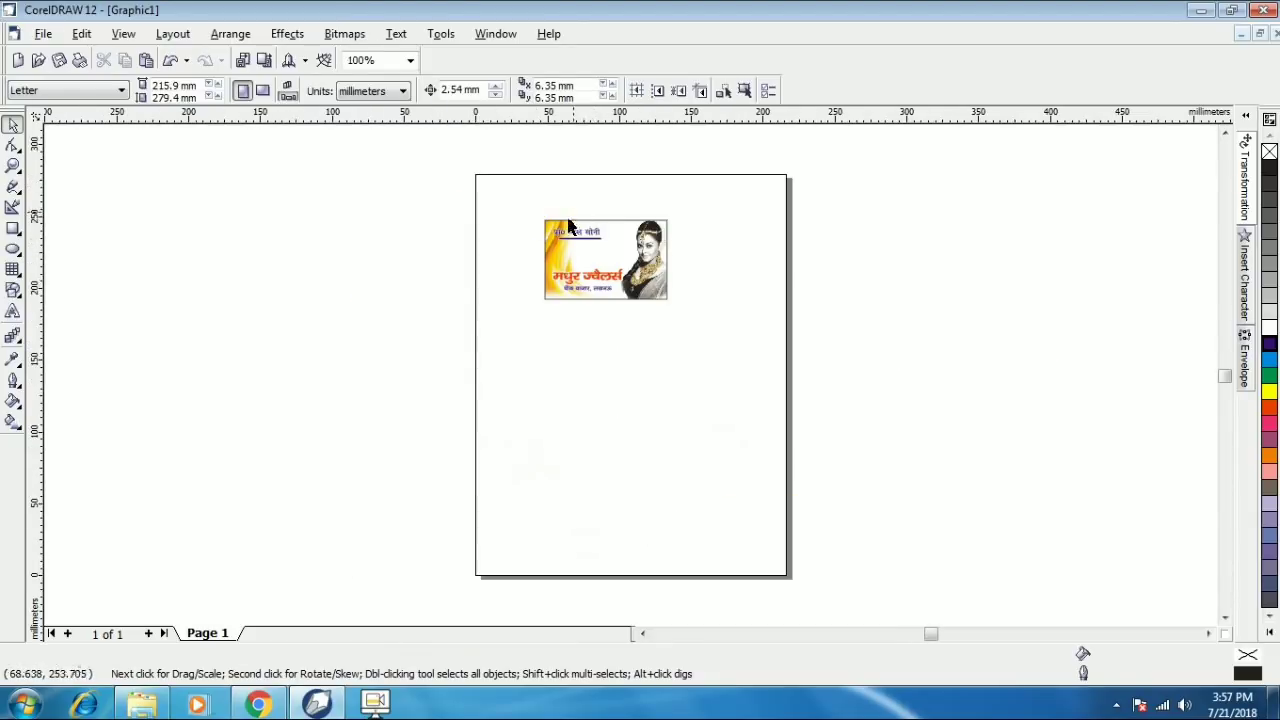
{"action": "left_click_drag", "start_coordinate": [519, 208], "coordinate": [694, 313]}
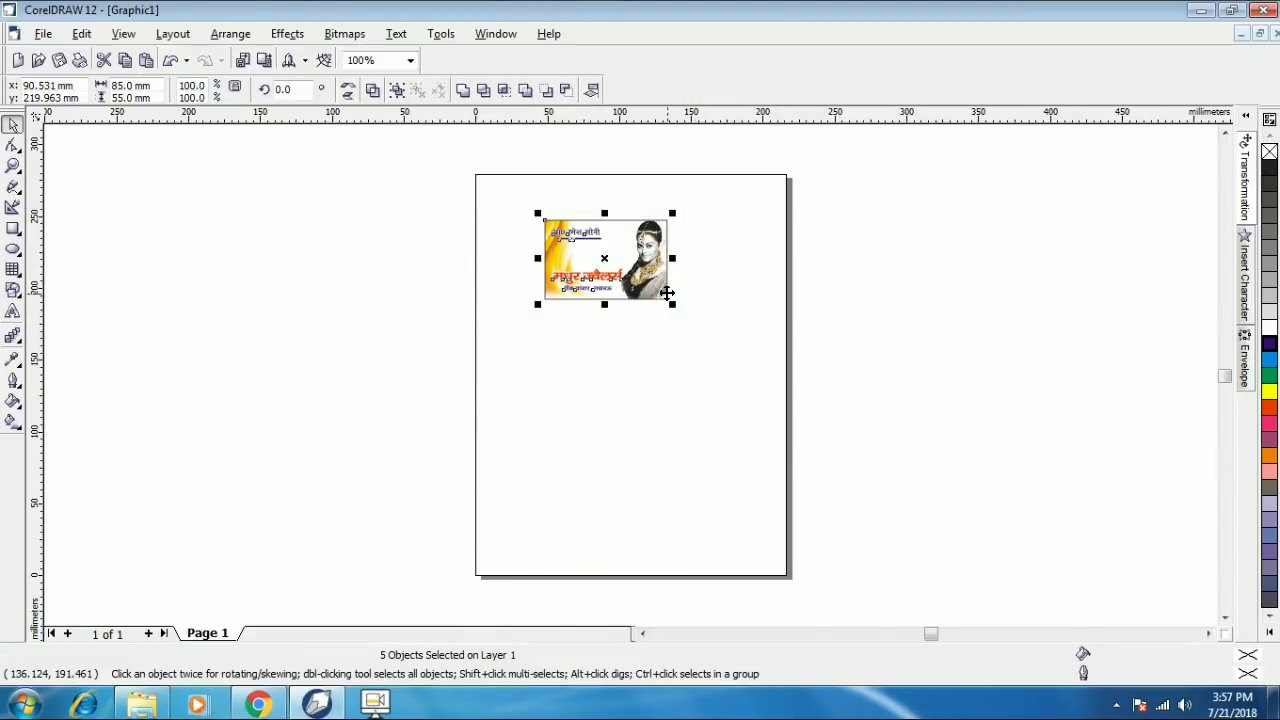
{"action": "left_click_drag", "start_coordinate": [645, 270], "coordinate": [643, 360]}
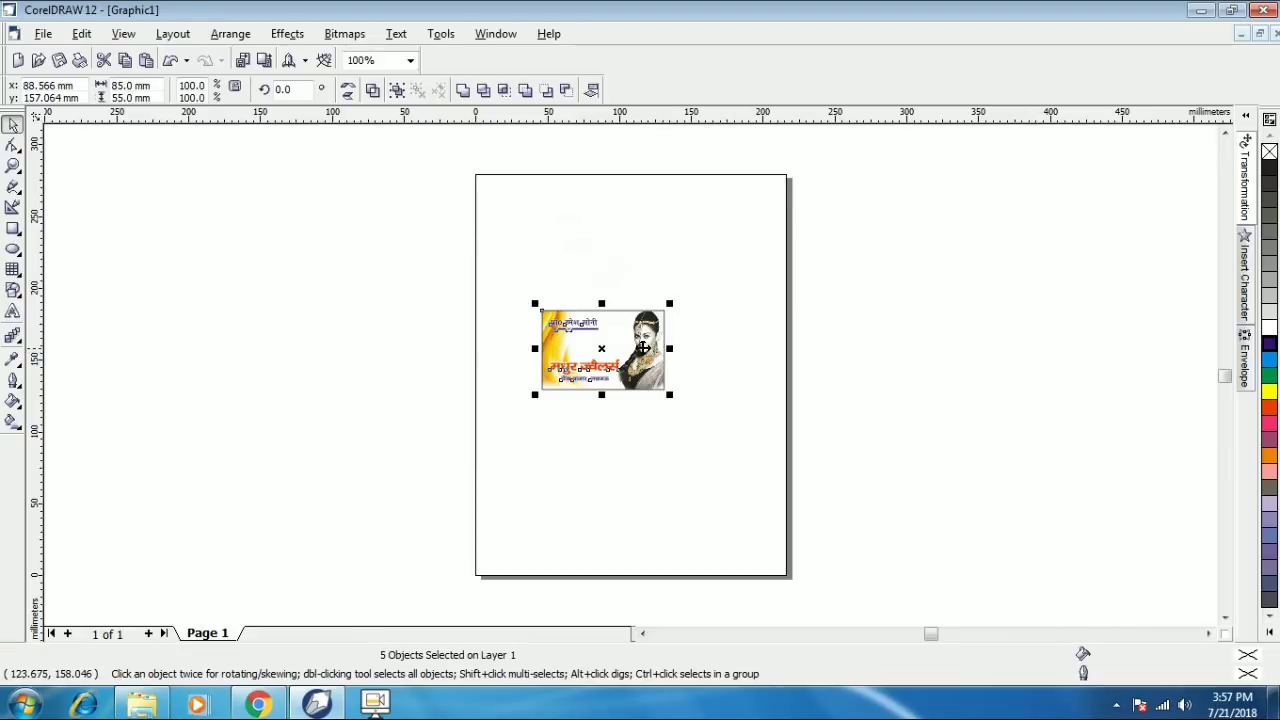
{"action": "left_click_drag", "start_coordinate": [633, 347], "coordinate": [644, 271]}
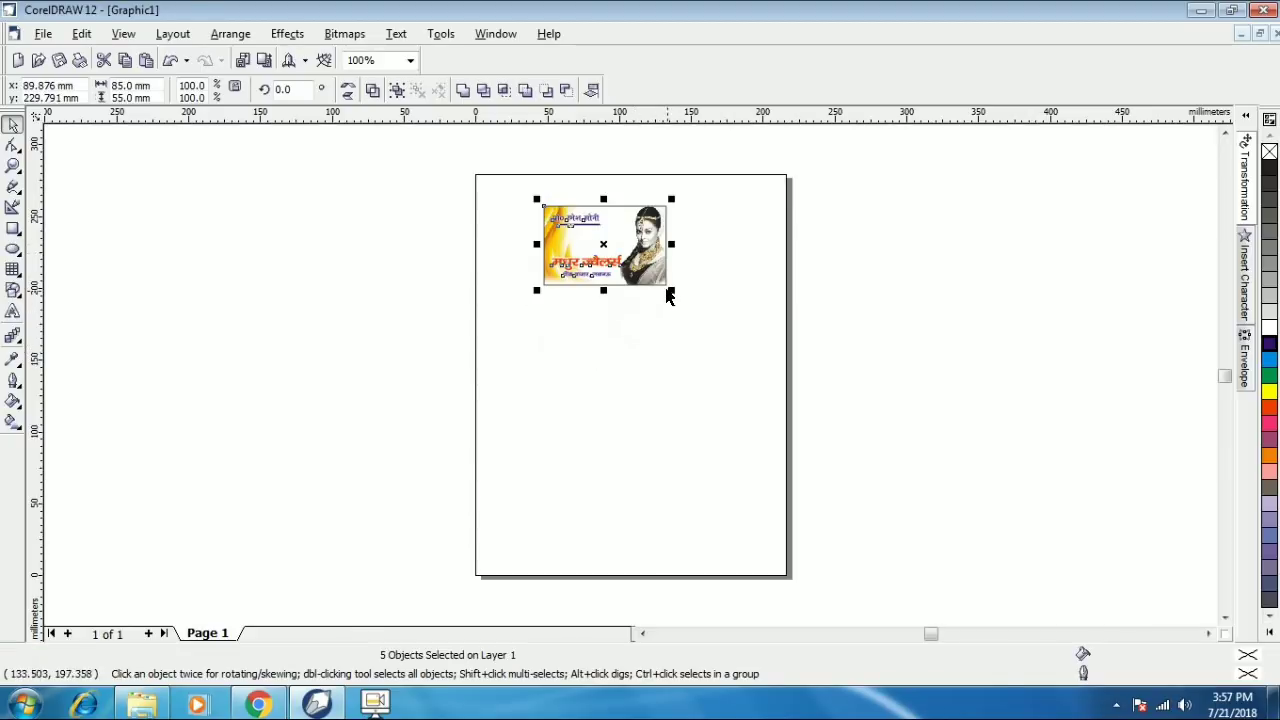
{"action": "left_click", "coordinate": [651, 277]}
{"action": "left_click", "coordinate": [535, 192]}
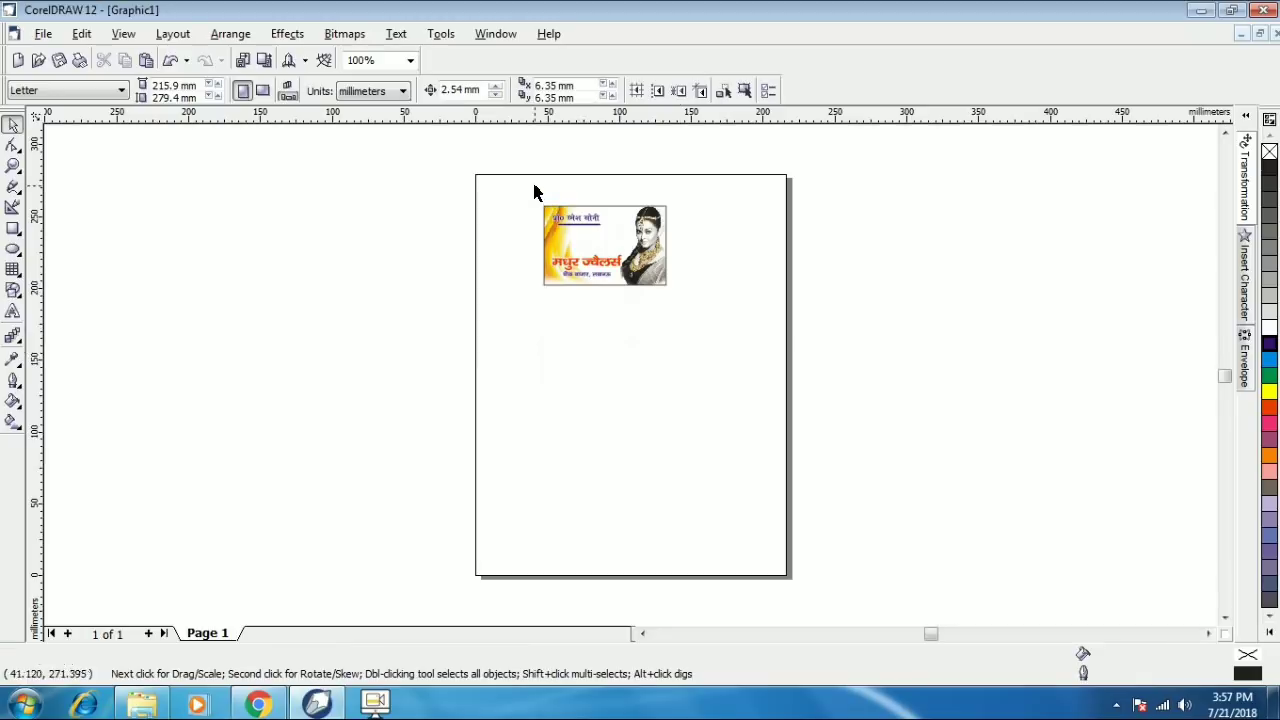
- Drag a copy of the card directly below the original and select both cards
{"action": "left_click_drag", "start_coordinate": [677, 318], "coordinate": [714, 343]}
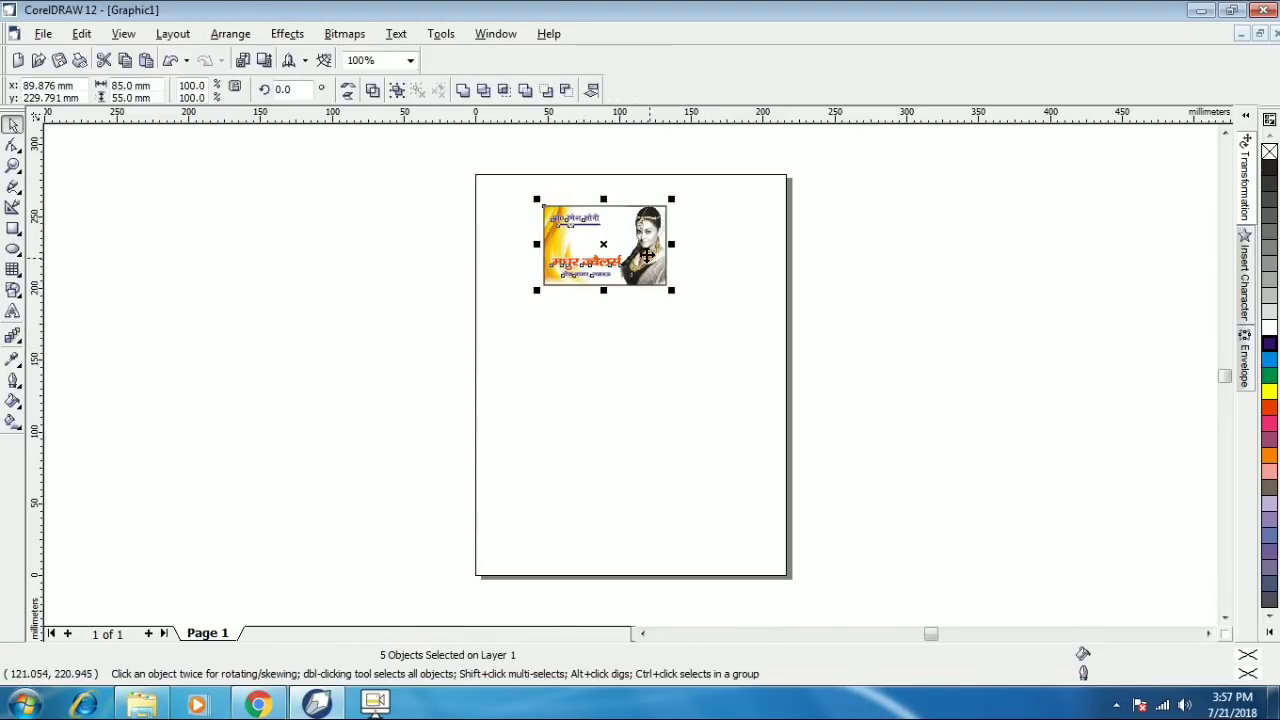
{"action": "left_click_drag", "start_coordinate": [647, 256], "coordinate": [649, 361]}
{"action": "left_click", "coordinate": [684, 346]}
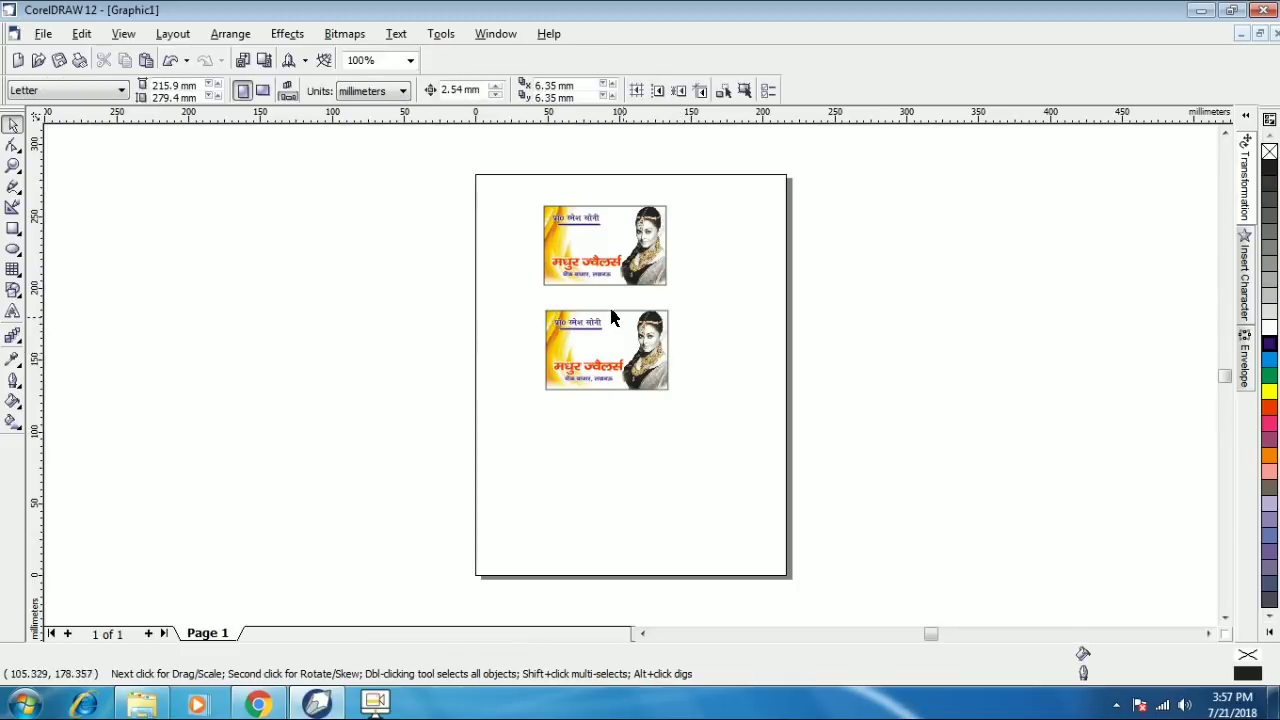
{"action": "left_click_drag", "start_coordinate": [511, 194], "coordinate": [681, 422]}
- Open the lower card's clipped contents and delete its model photo and yellow background image
{"action": "left_click", "coordinate": [12, 127]}
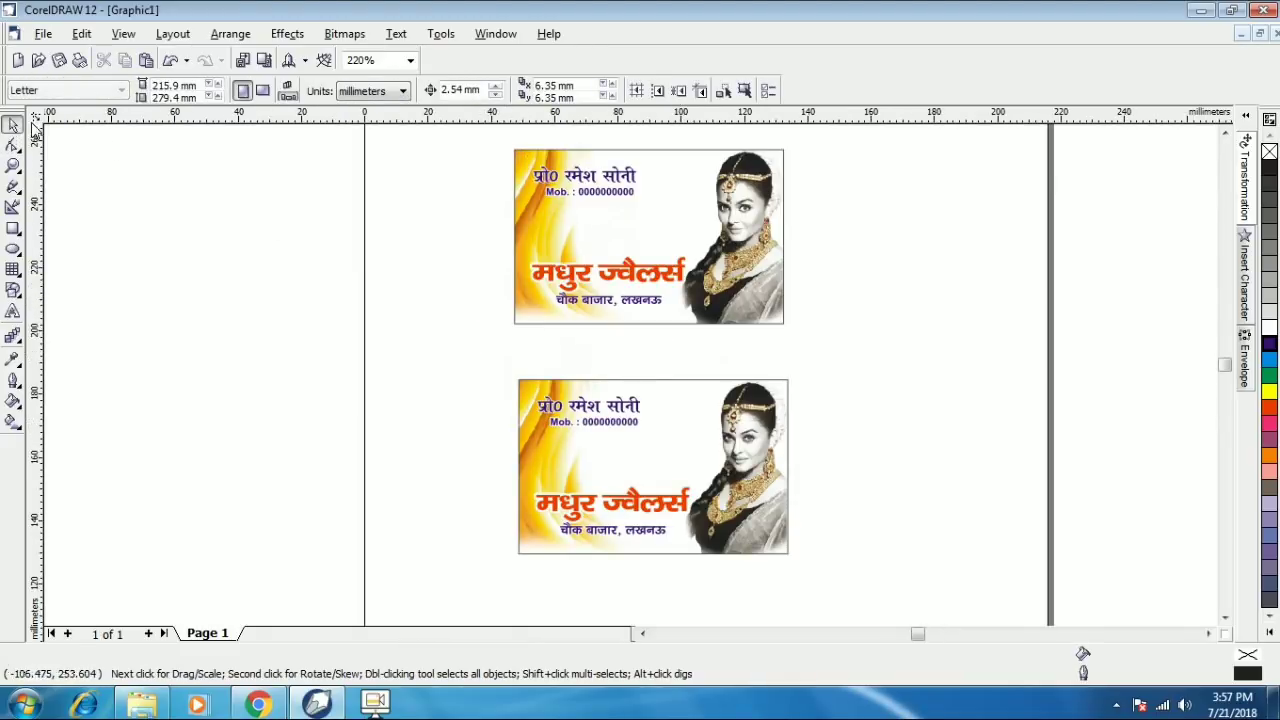
{"action": "left_click", "coordinate": [738, 446]}
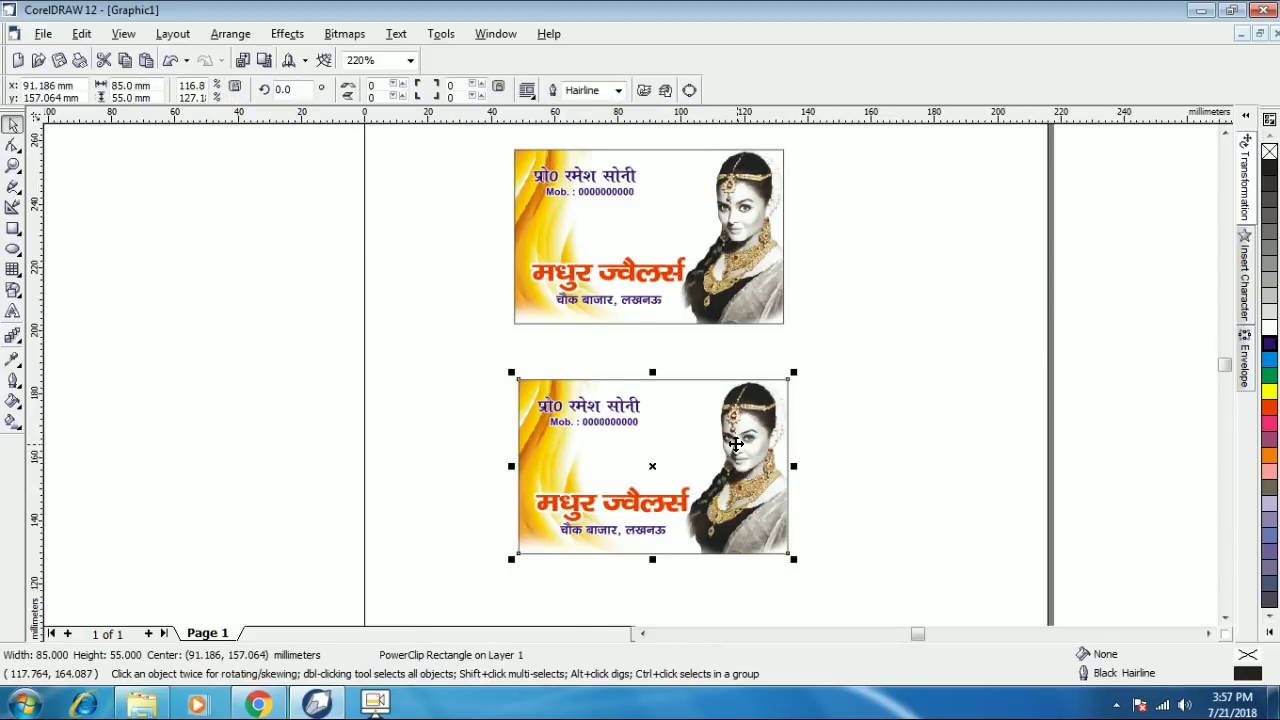
{"action": "right_click", "coordinate": [742, 414]}
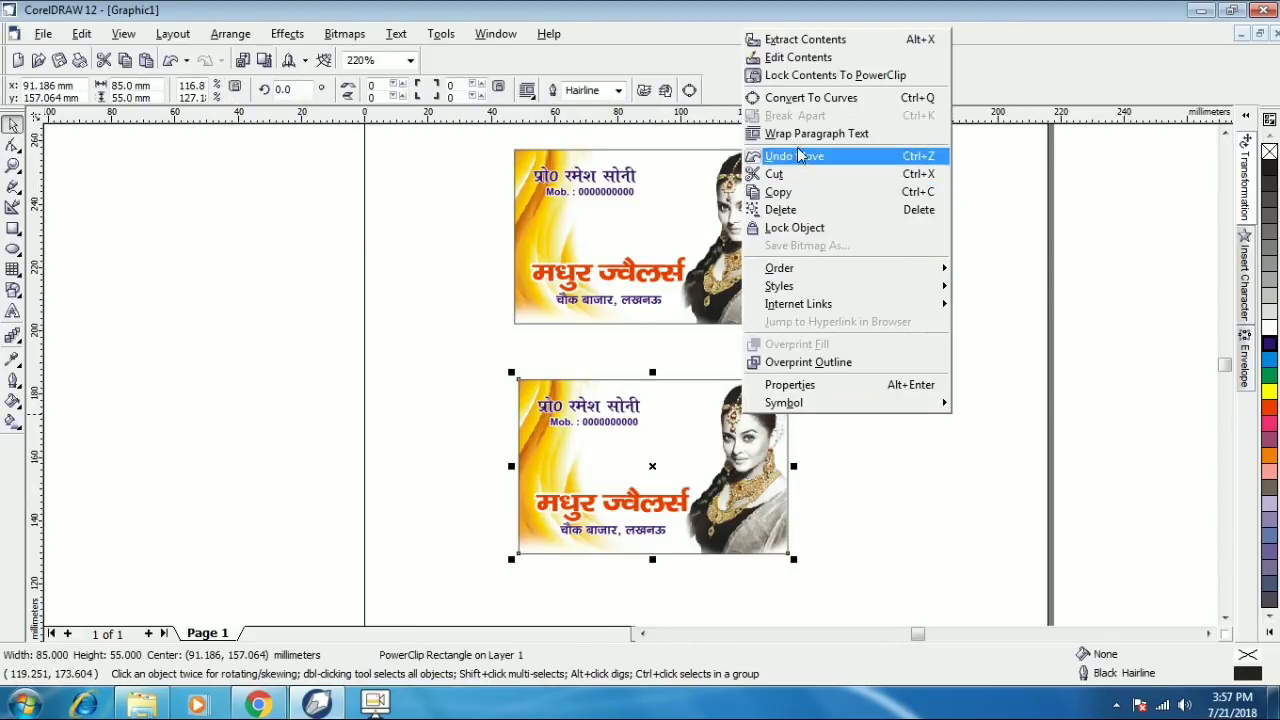
{"action": "left_click", "coordinate": [798, 58]}
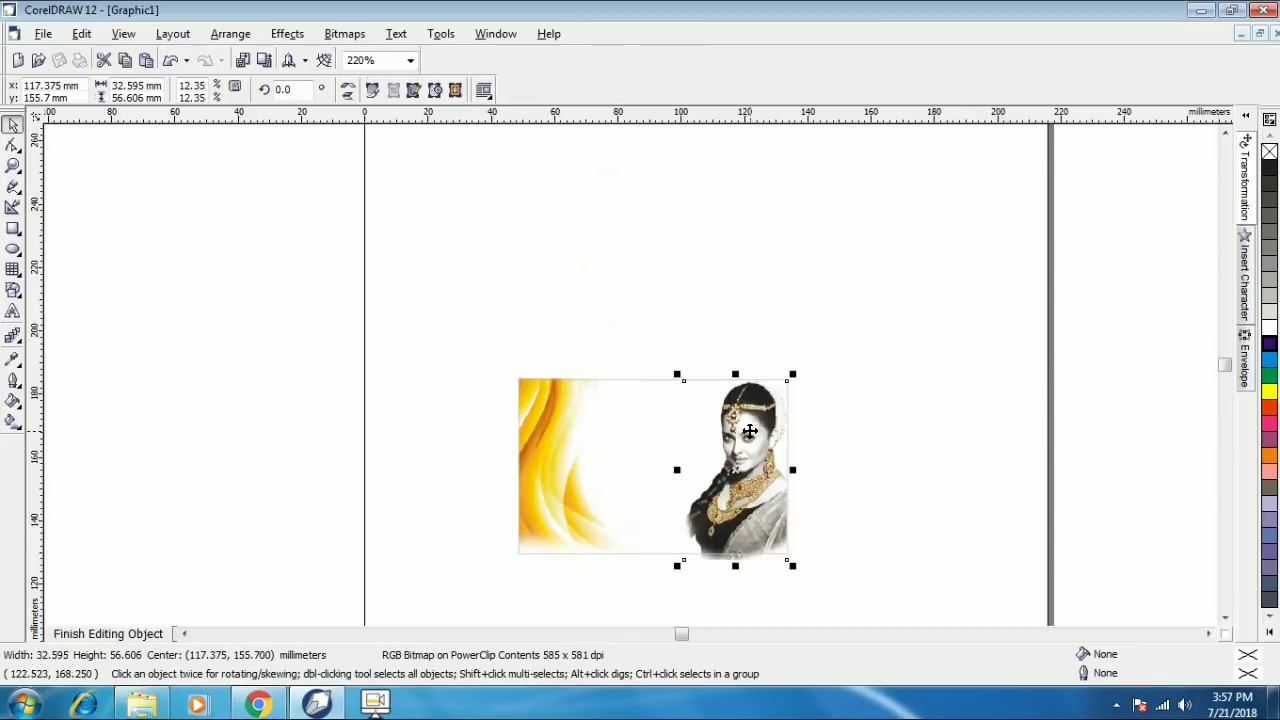
{"action": "key", "text": "Delete"}
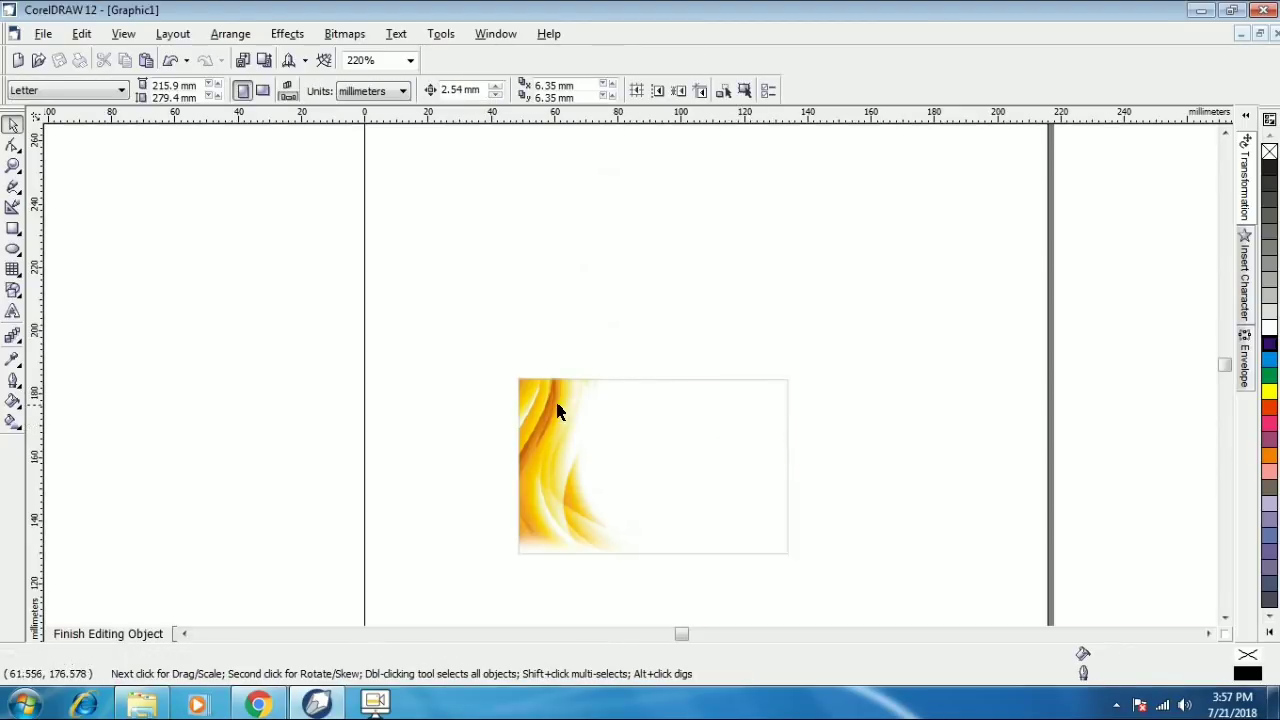
{"action": "left_click", "coordinate": [557, 409]}
{"action": "key", "text": "Delete"}
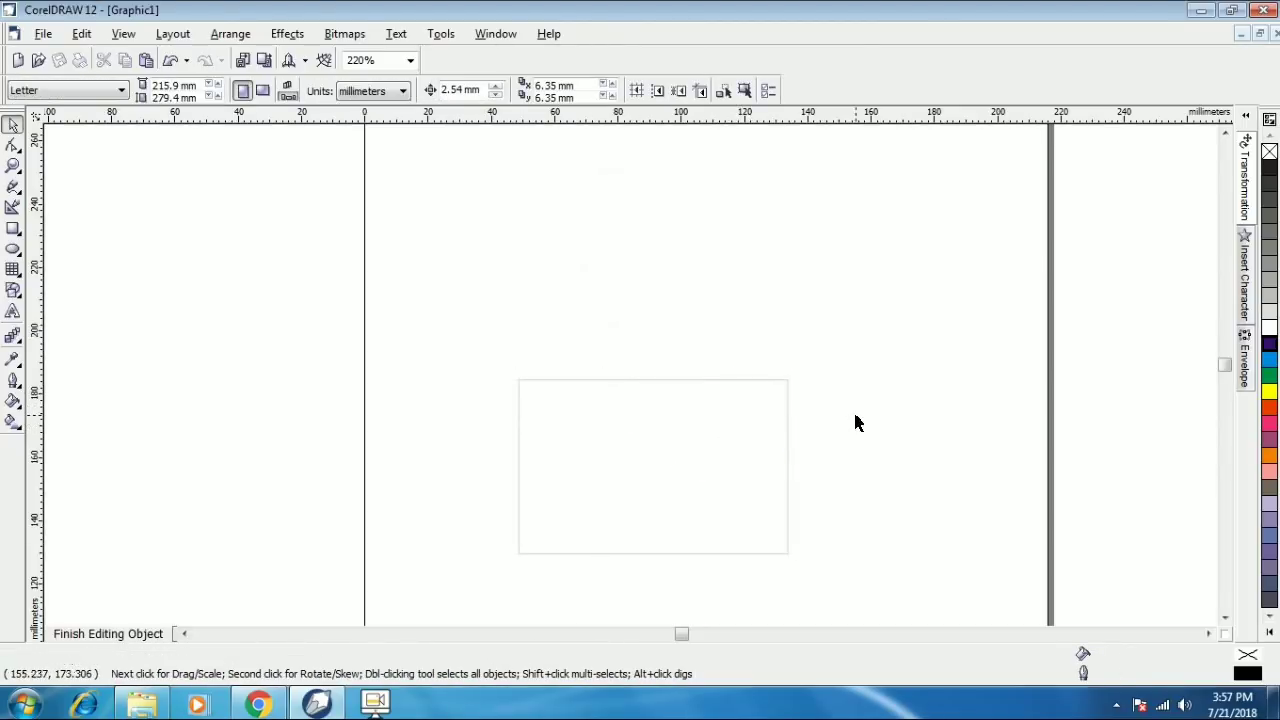
- Import the xxx background image and stretch it to fill the lower card frame
{"action": "left_click", "coordinate": [82, 34]}
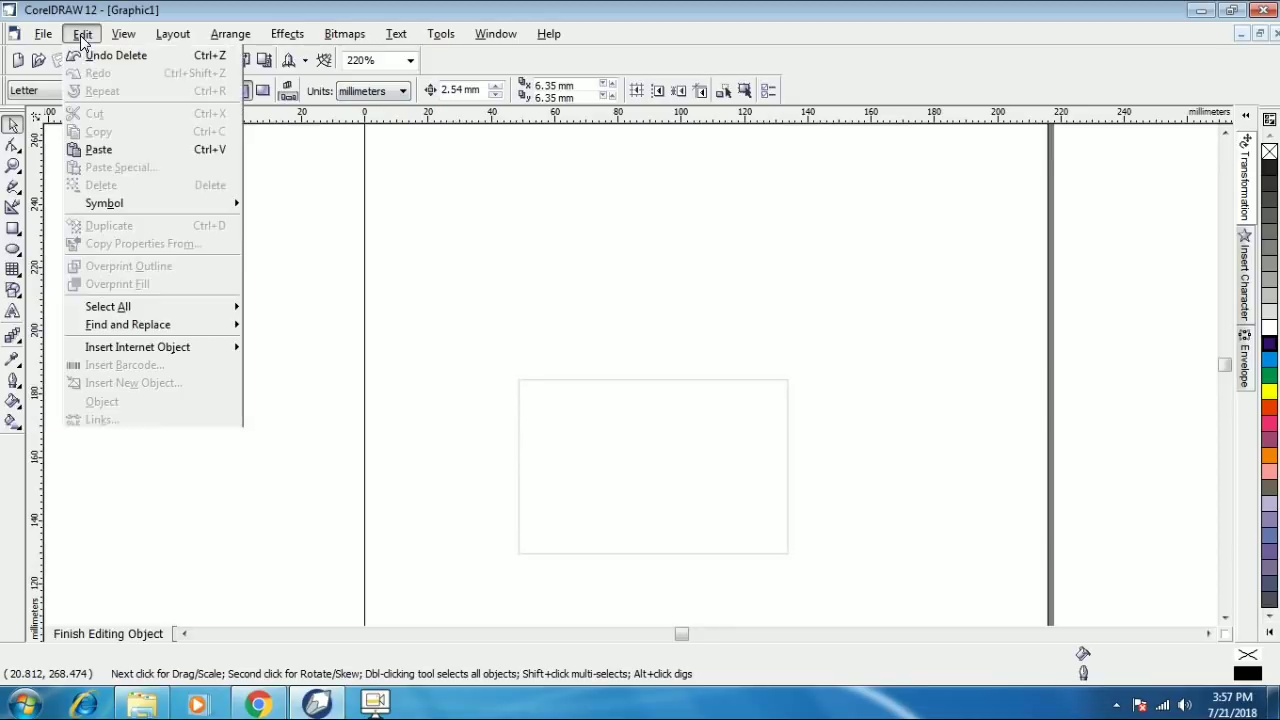
{"action": "mouse_move", "coordinate": [44, 34]}
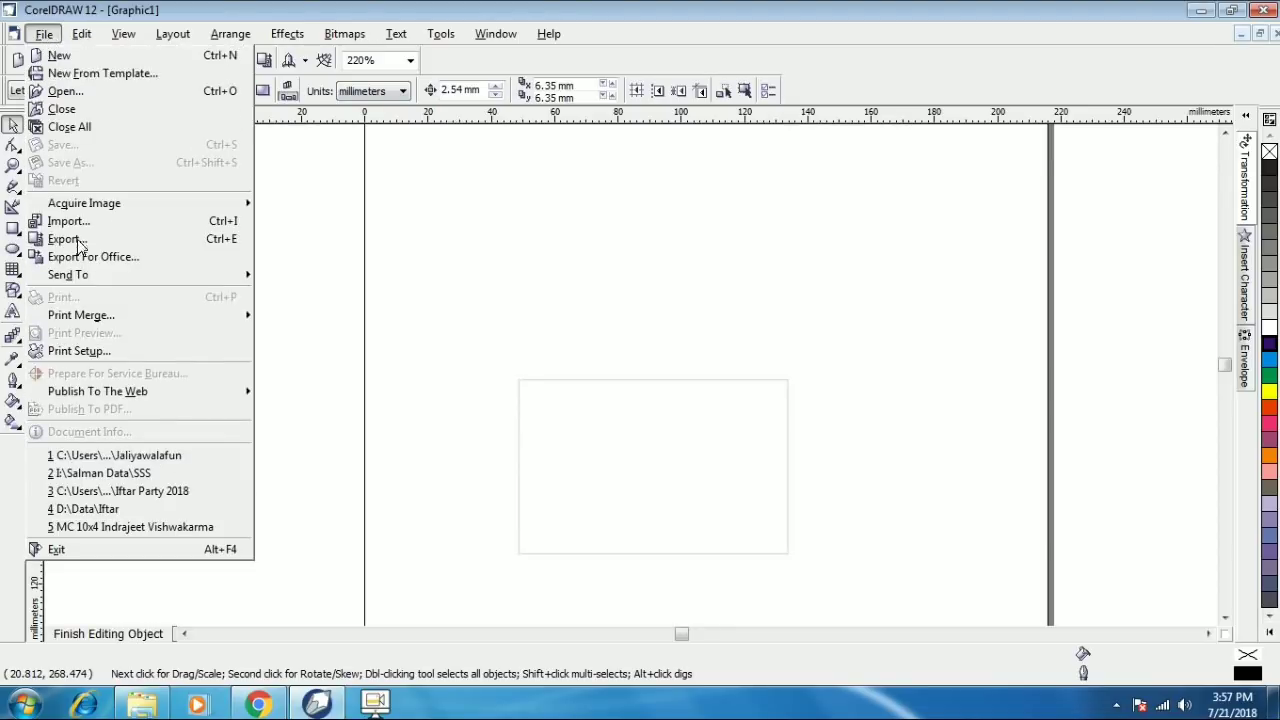
{"action": "left_click", "coordinate": [82, 222]}
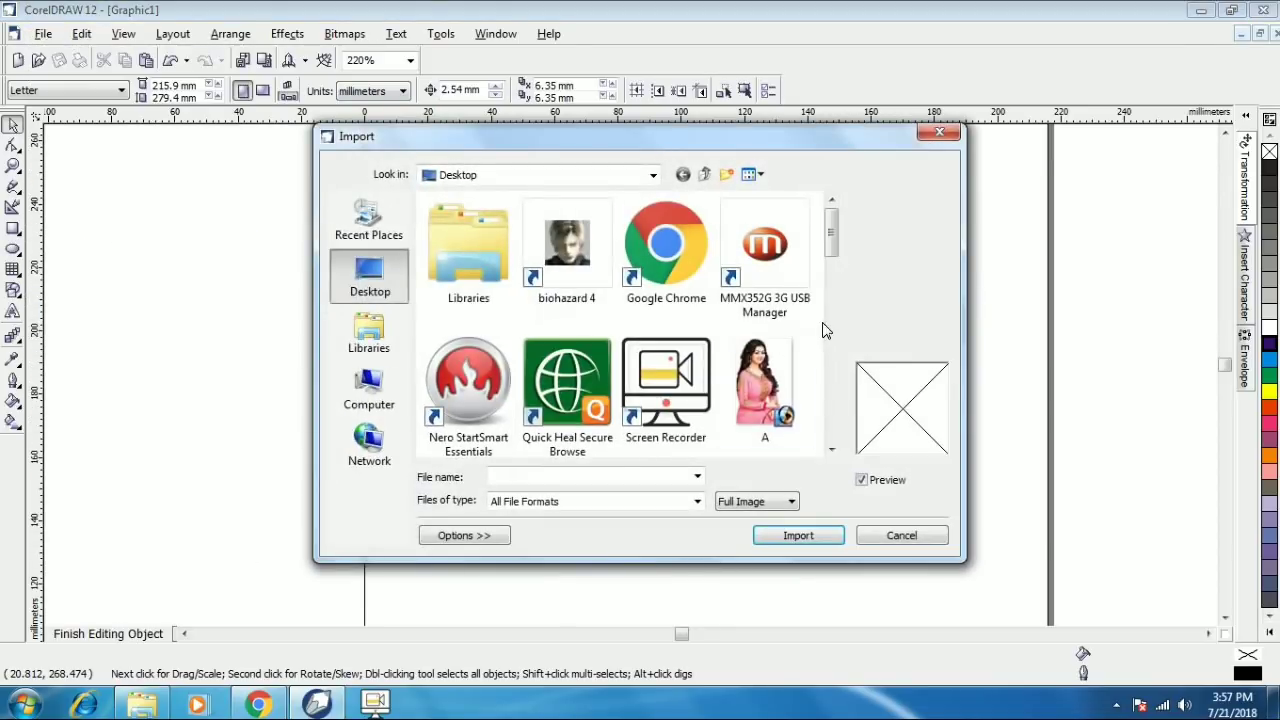
{"action": "left_click", "coordinate": [788, 392]}
{"action": "left_click", "coordinate": [831, 451]}
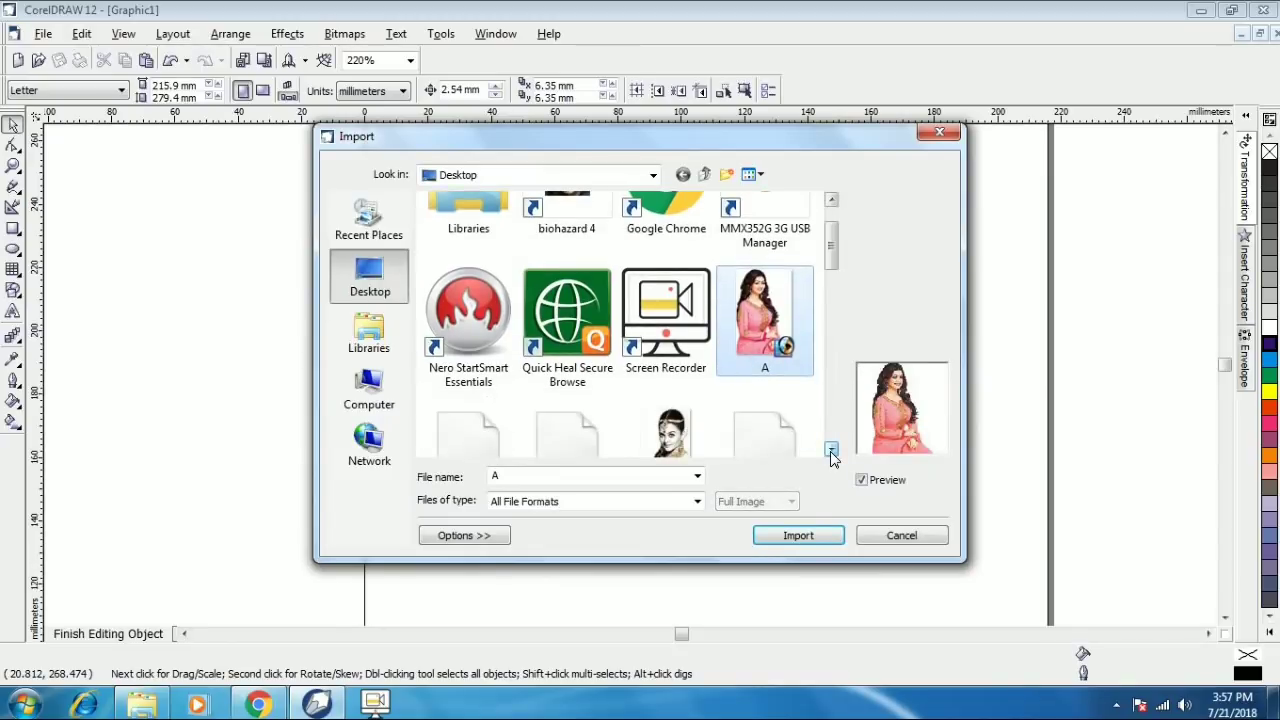
{"action": "left_click", "coordinate": [831, 451]}
{"action": "left_click", "coordinate": [831, 451]}
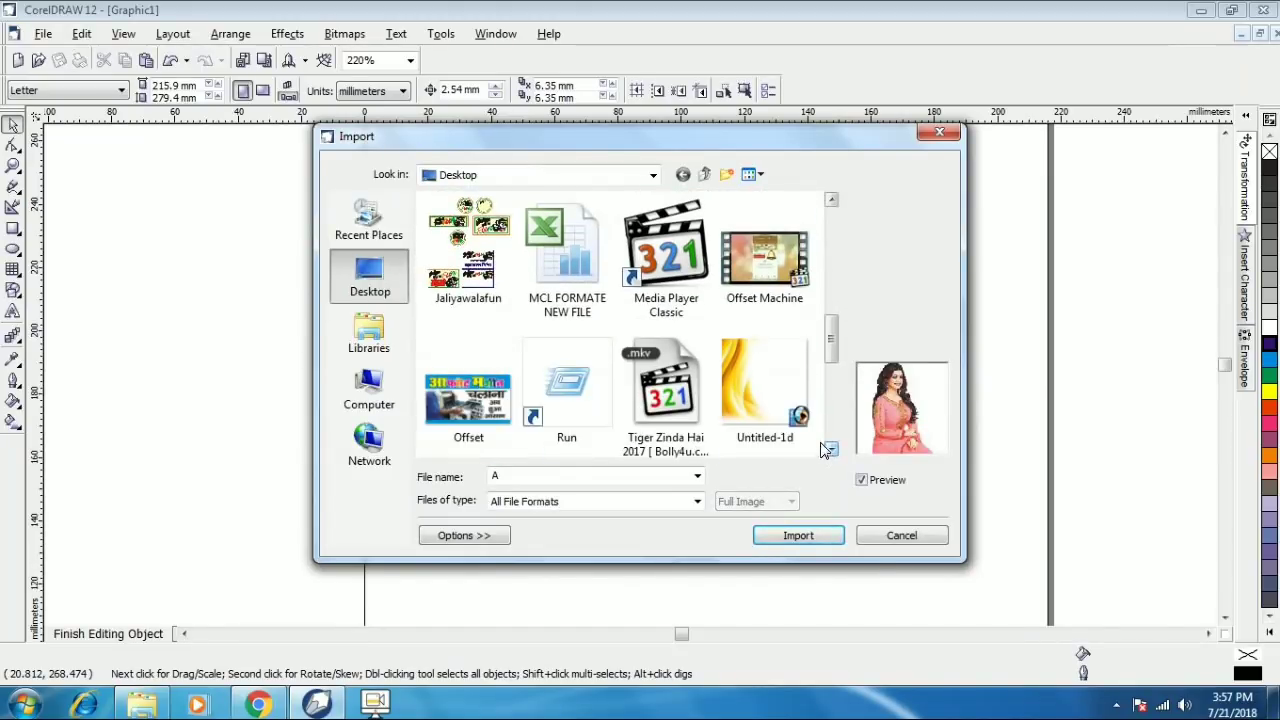
{"action": "left_click", "coordinate": [831, 451]}
{"action": "left_click", "coordinate": [831, 451]}
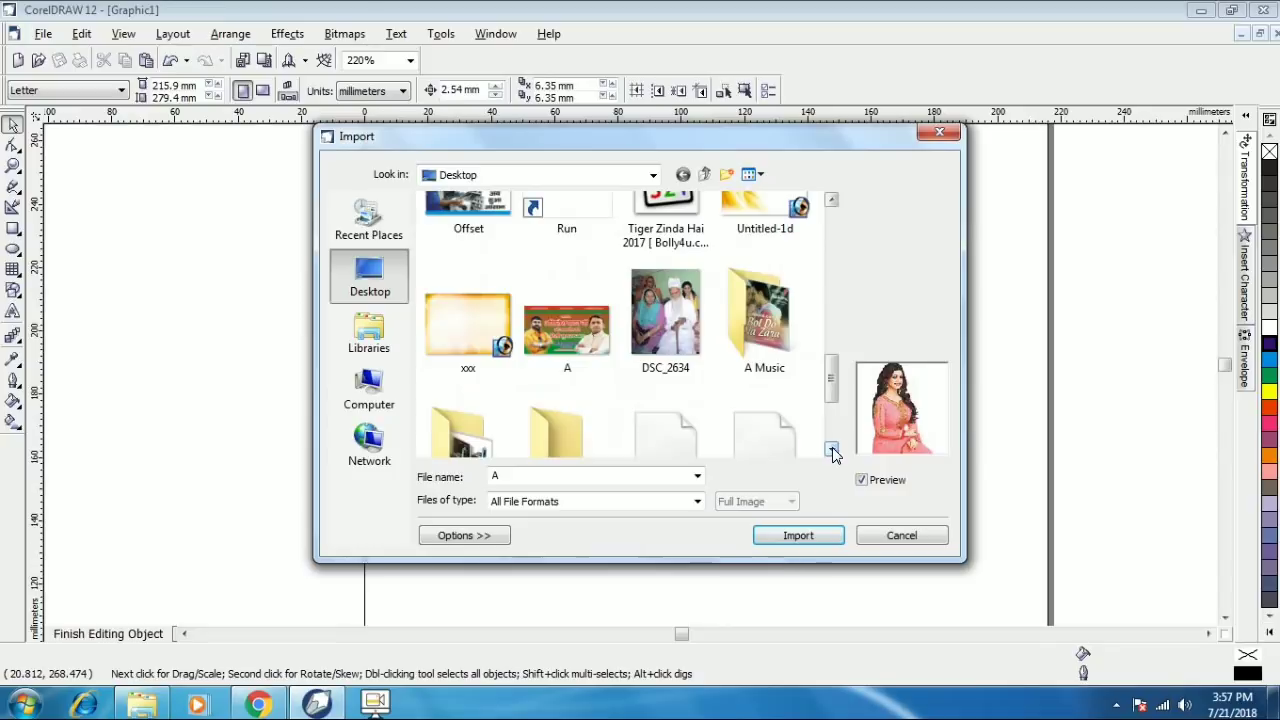
{"action": "left_click", "coordinate": [463, 319]}
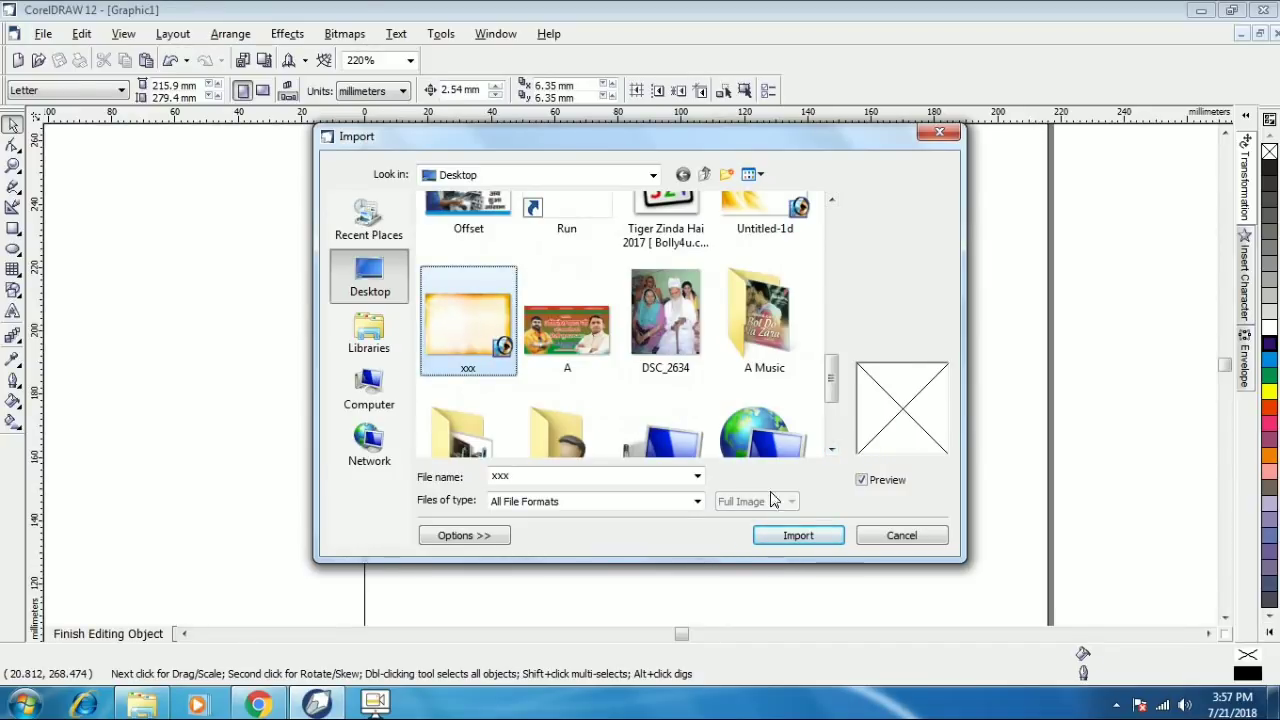
{"action": "left_click", "coordinate": [800, 535]}
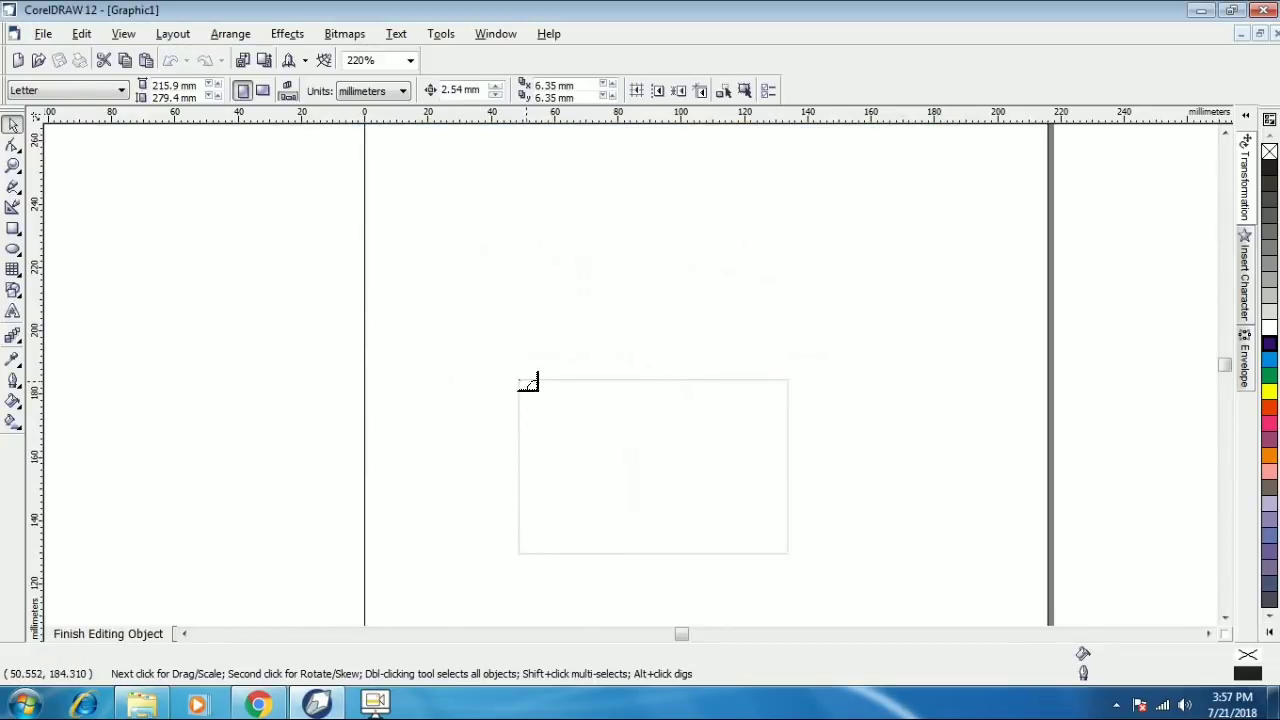
{"action": "left_click_drag", "start_coordinate": [520, 382], "coordinate": [764, 553]}
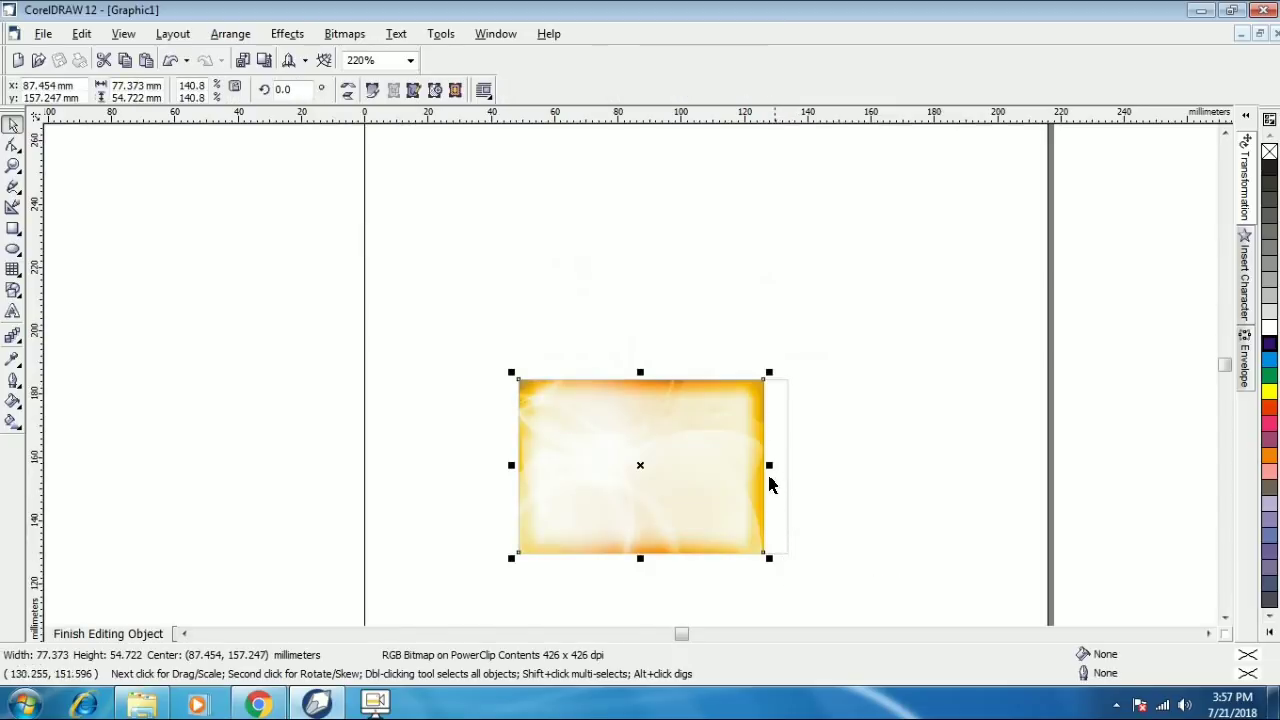
{"action": "left_click_drag", "start_coordinate": [767, 466], "coordinate": [617, 464]}
{"action": "left_click_drag", "start_coordinate": [717, 483], "coordinate": [762, 478]}
{"action": "left_click", "coordinate": [803, 474]}
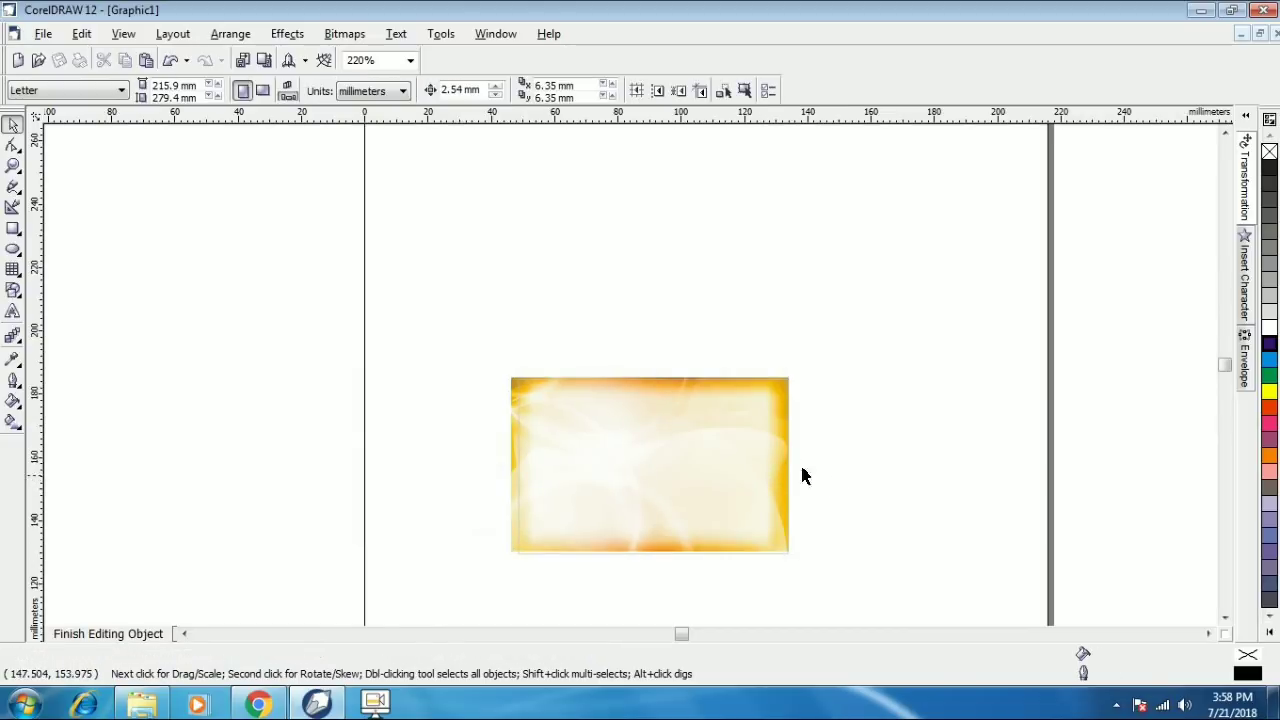
- Import the model photo A.psd onto the card's left side and finish editing the contents
{"action": "left_click", "coordinate": [40, 34]}
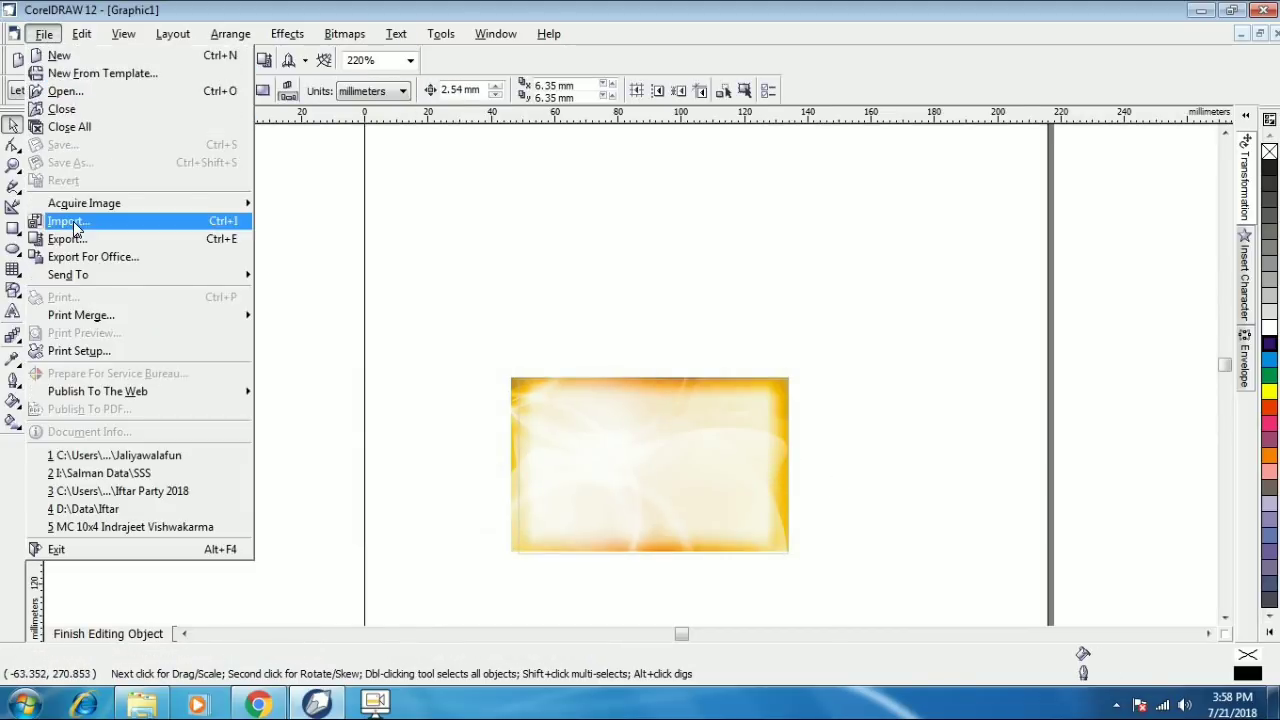
{"action": "left_click", "coordinate": [60, 222]}
{"action": "left_click", "coordinate": [772, 392]}
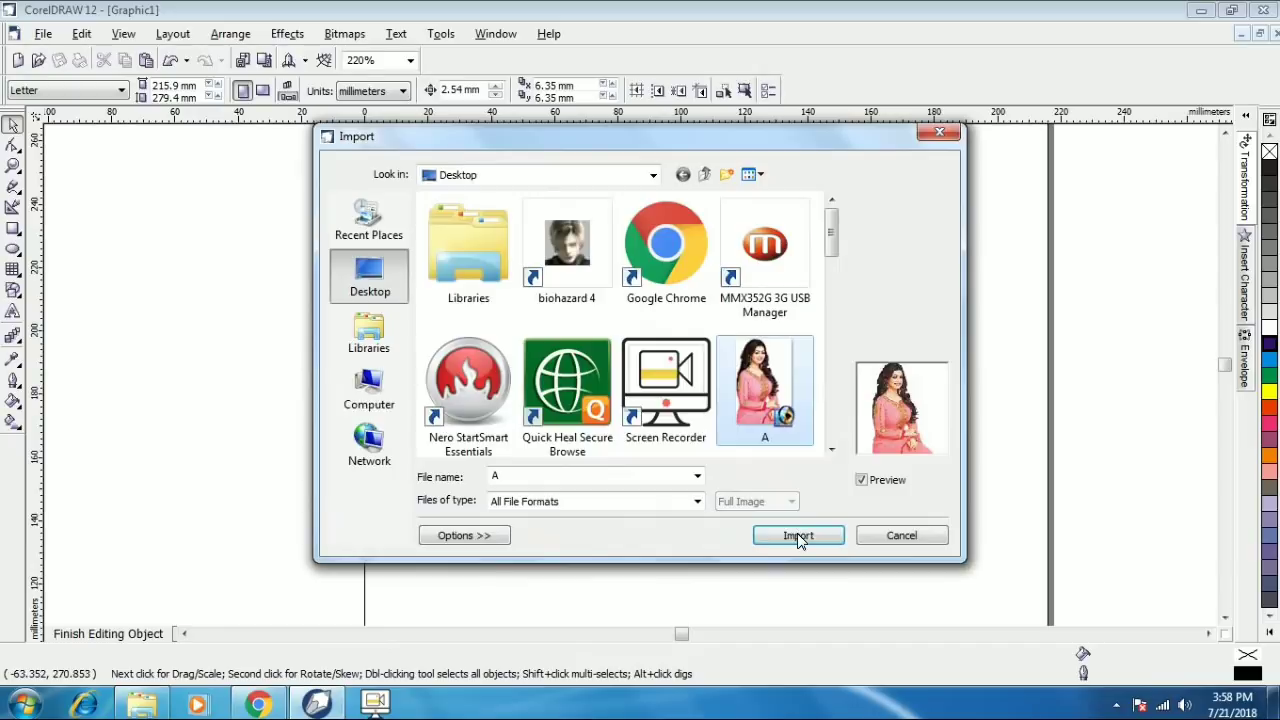
{"action": "left_click", "coordinate": [798, 535]}
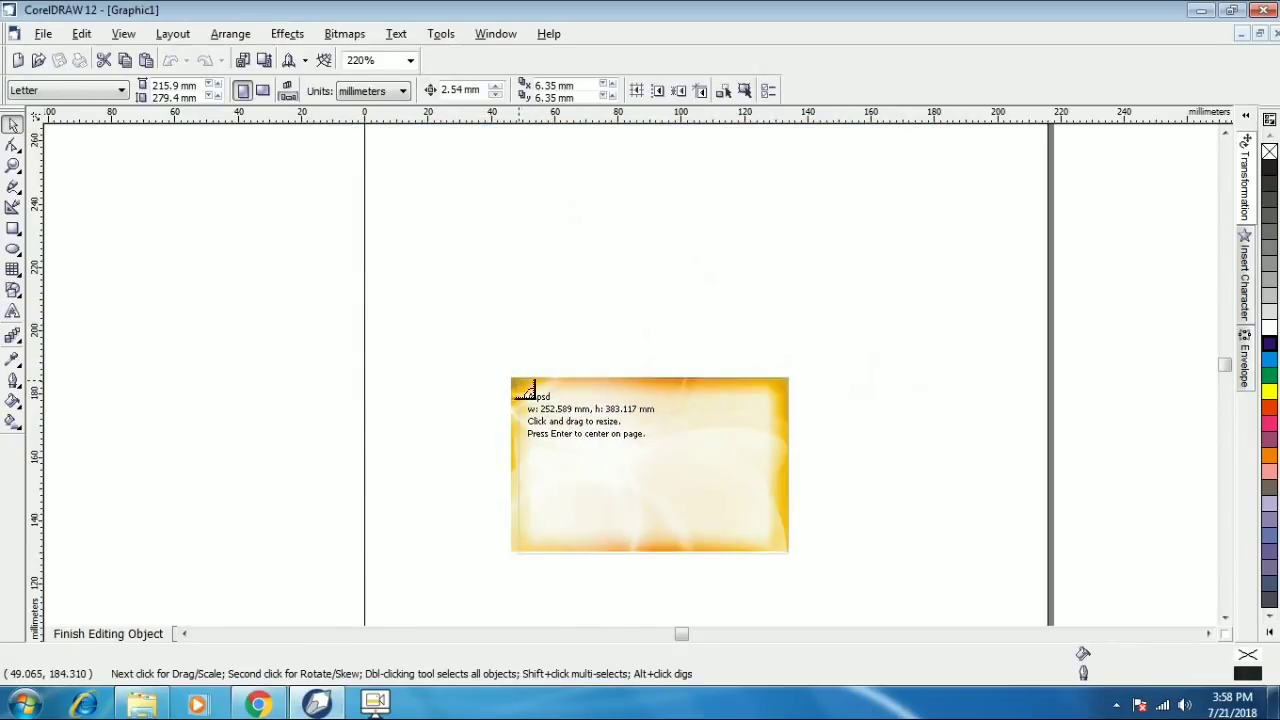
{"action": "left_click_drag", "start_coordinate": [518, 380], "coordinate": [648, 560]}
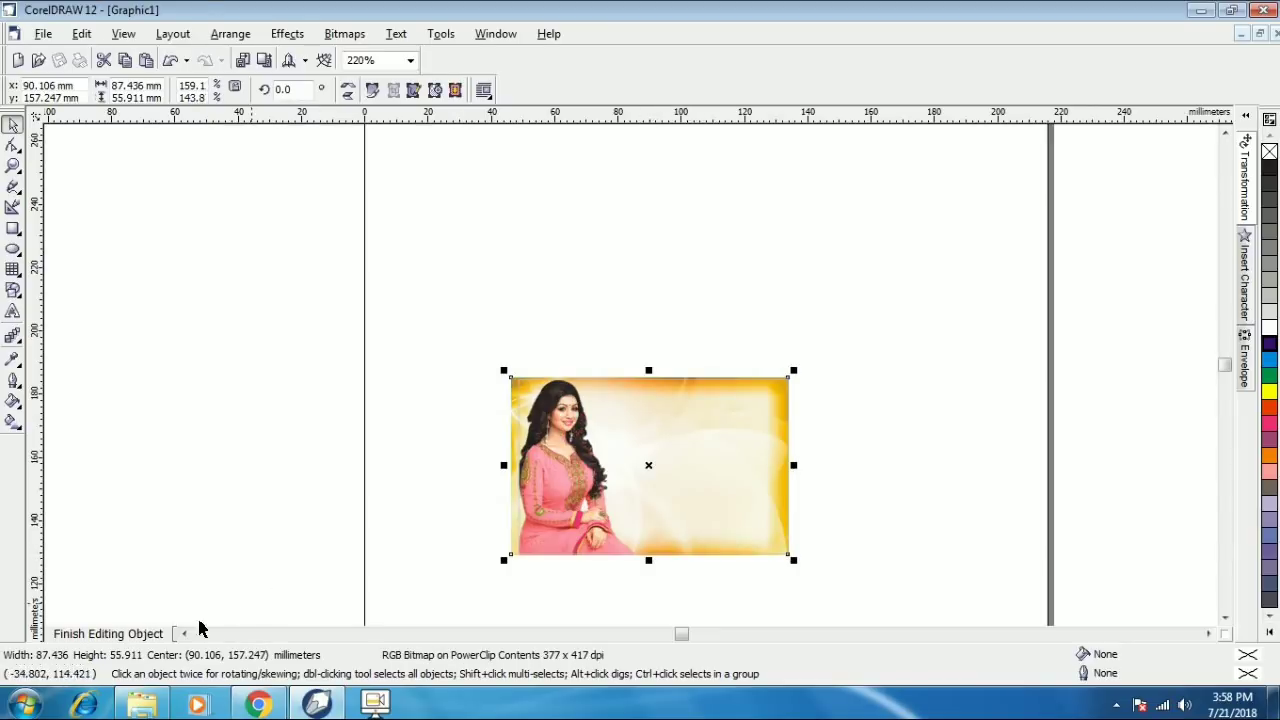
{"action": "left_click", "coordinate": [157, 633]}
- Move the two contact lines to the top right and the shop name up and right
{"action": "left_click", "coordinate": [430, 367]}
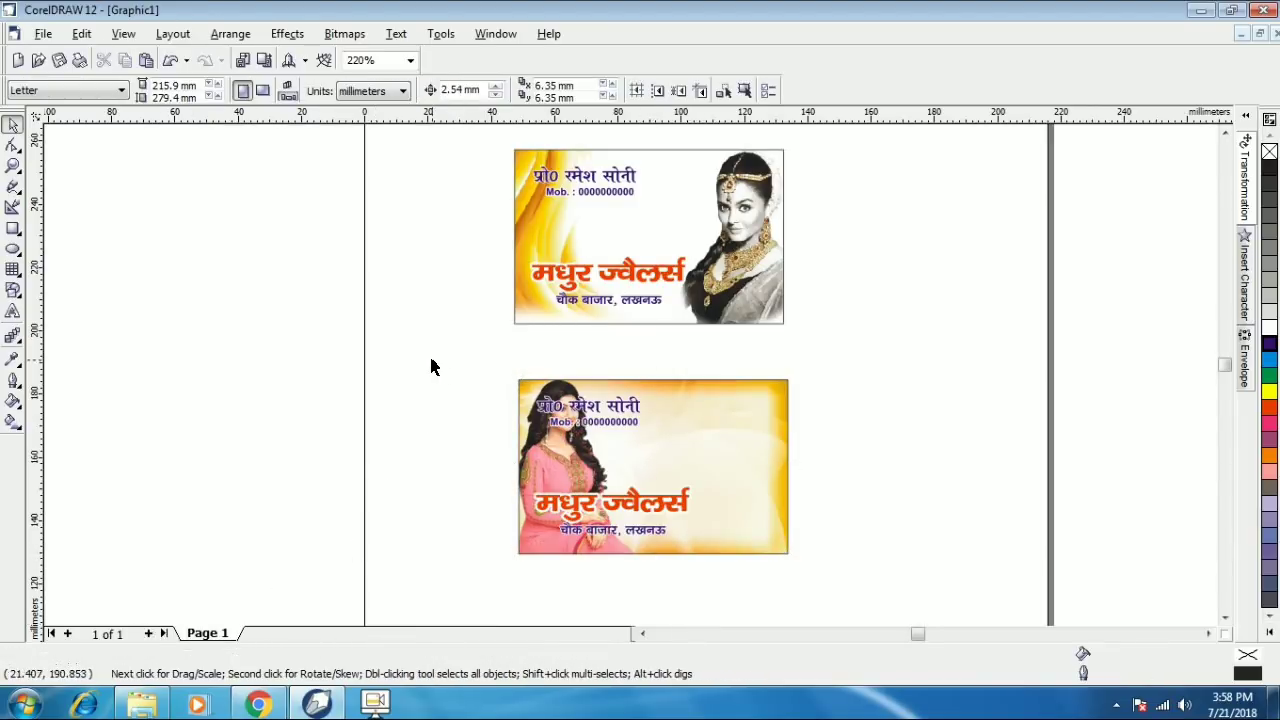
{"action": "left_click_drag", "start_coordinate": [430, 367], "coordinate": [680, 460]}
{"action": "left_click_drag", "start_coordinate": [619, 405], "coordinate": [749, 412]}
{"action": "left_click", "coordinate": [651, 510]}
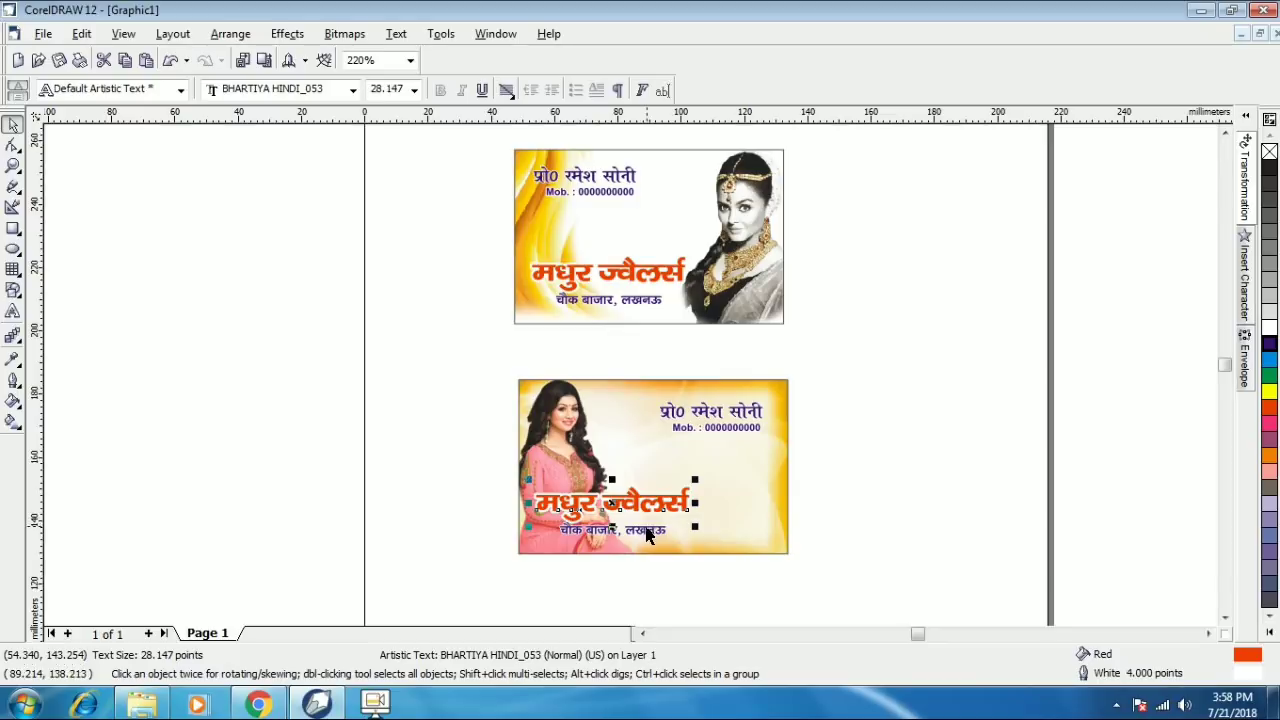
{"action": "left_click_drag", "start_coordinate": [645, 503], "coordinate": [727, 476]}
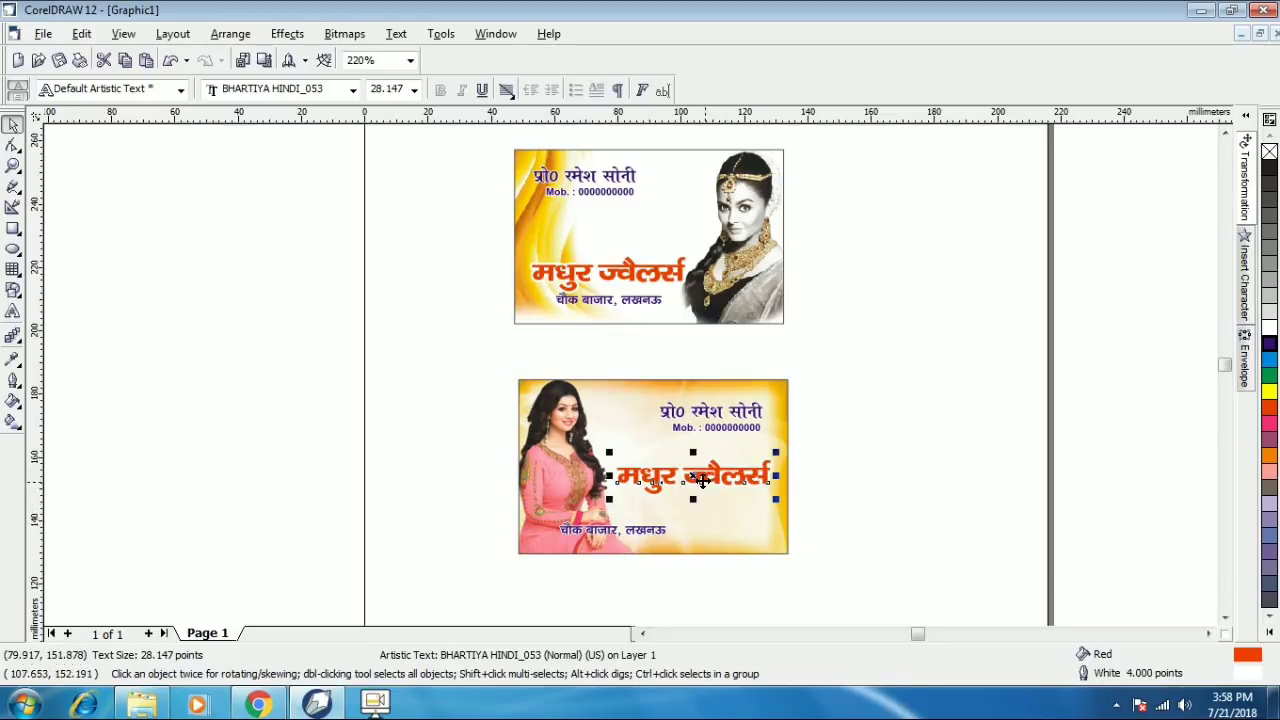
- Change the shop name from मधुर ज्वैलर्स to मधुर लेडीज टेलर
{"action": "left_click", "coordinate": [13, 311]}
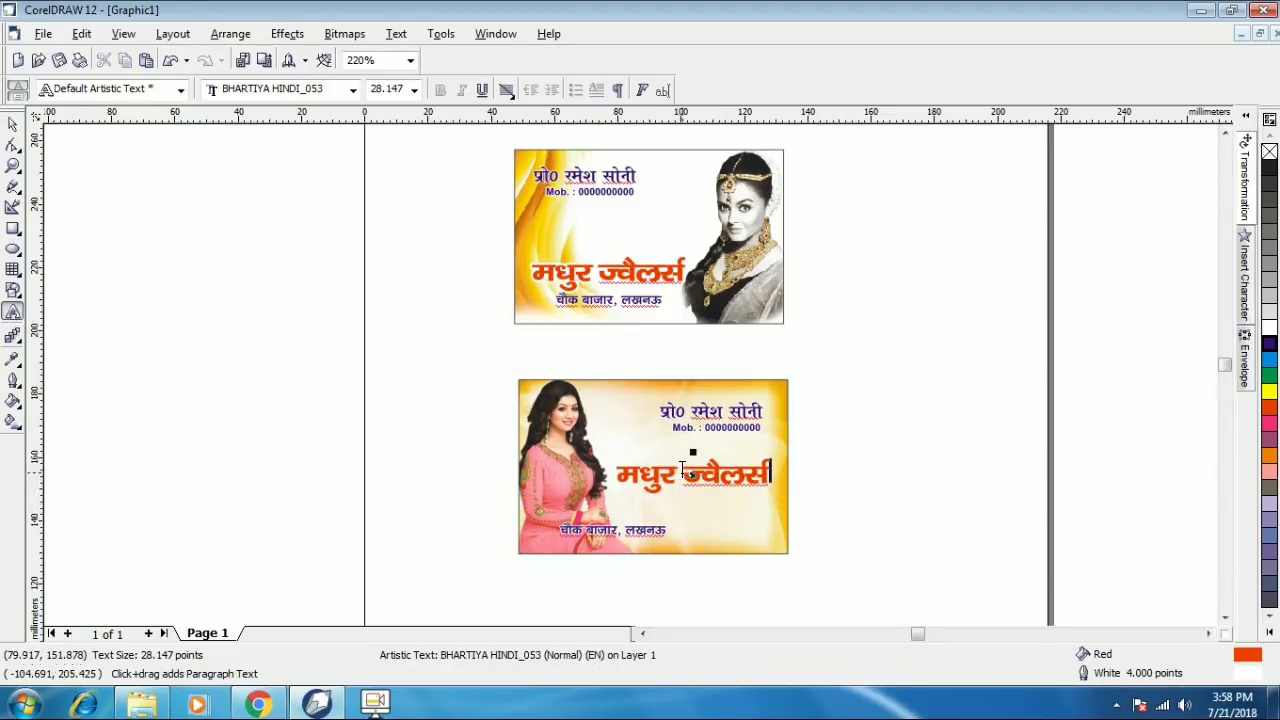
{"action": "left_click", "coordinate": [684, 472]}
{"action": "left_click", "coordinate": [685, 471]}
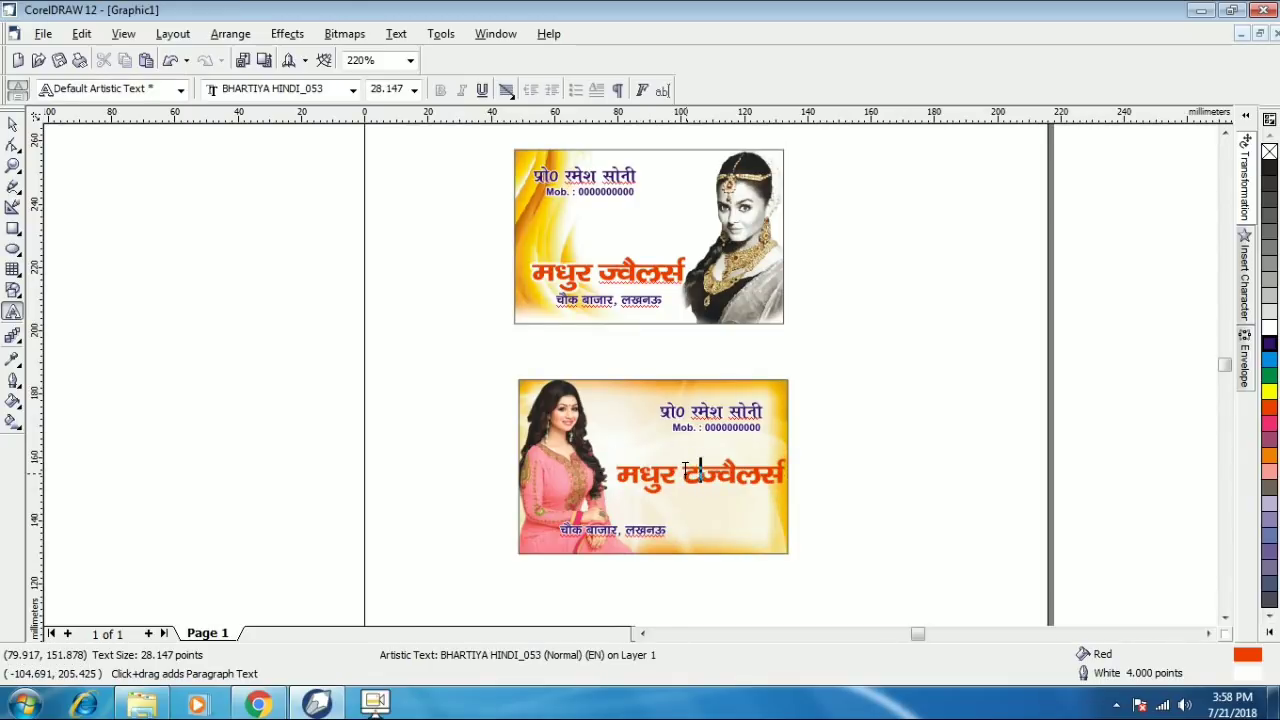
{"action": "type", "text": "लेडीज"}
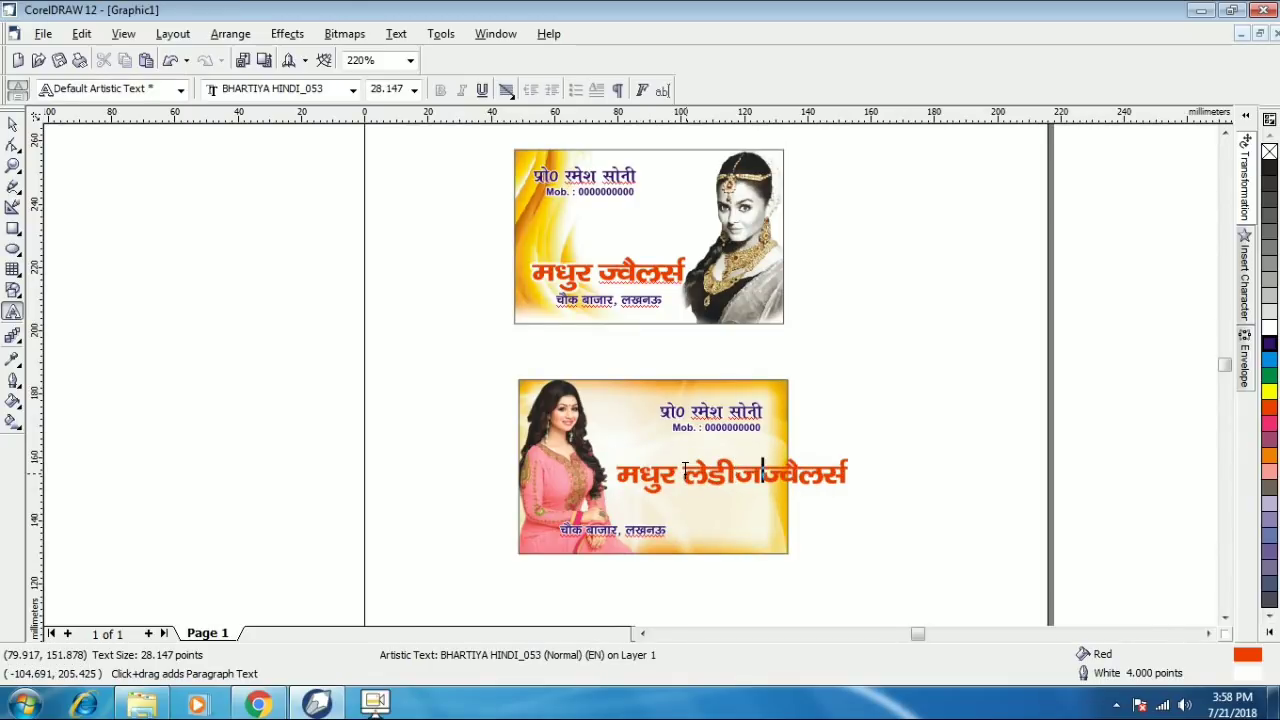
{"action": "type", "text": " टे"}
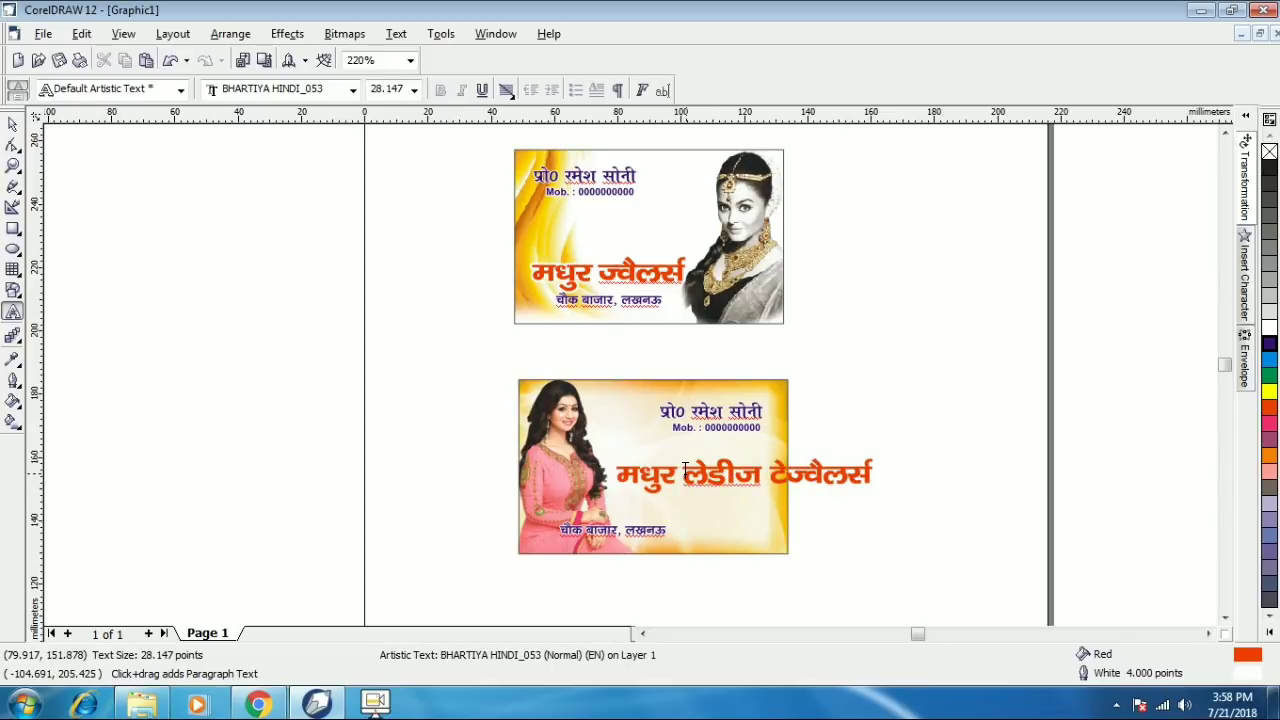
{"action": "type", "text": "लस"}
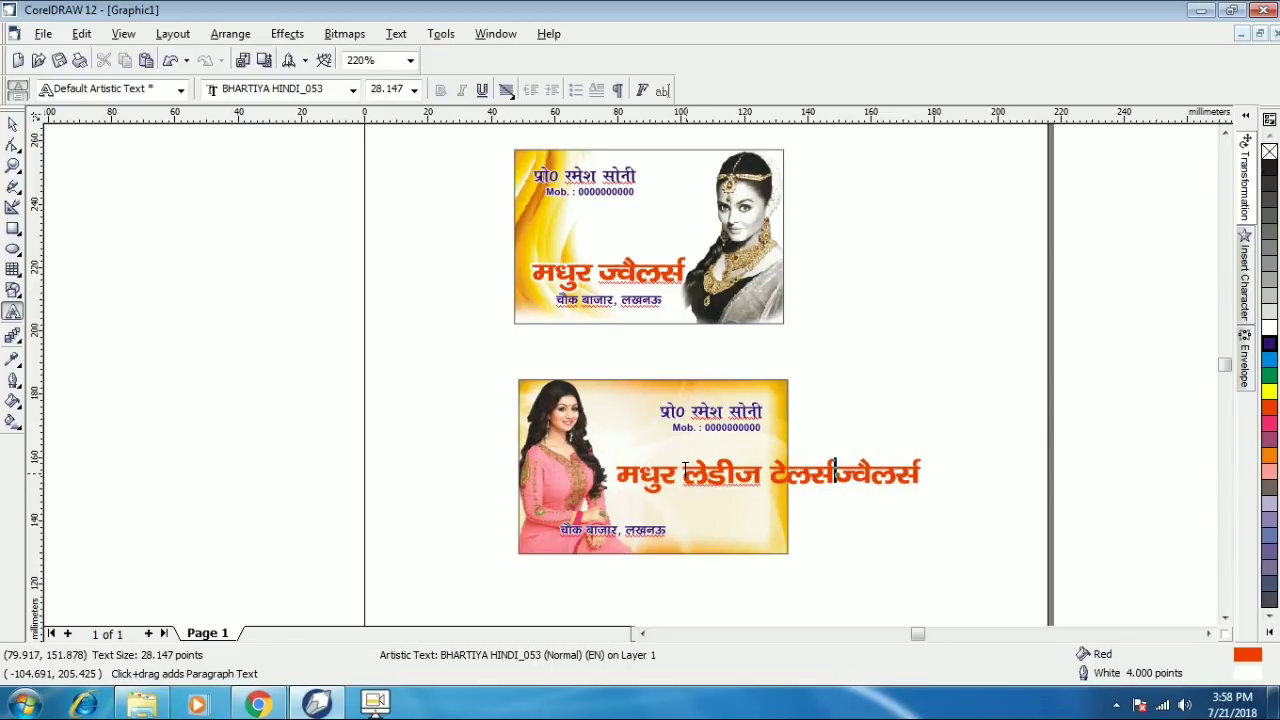
{"action": "key", "text": "Delete"}
{"action": "key", "text": "Delete"}
{"action": "key", "text": "Delete"}
{"action": "key", "text": "Delete"}
{"action": "key", "text": "Delete"}
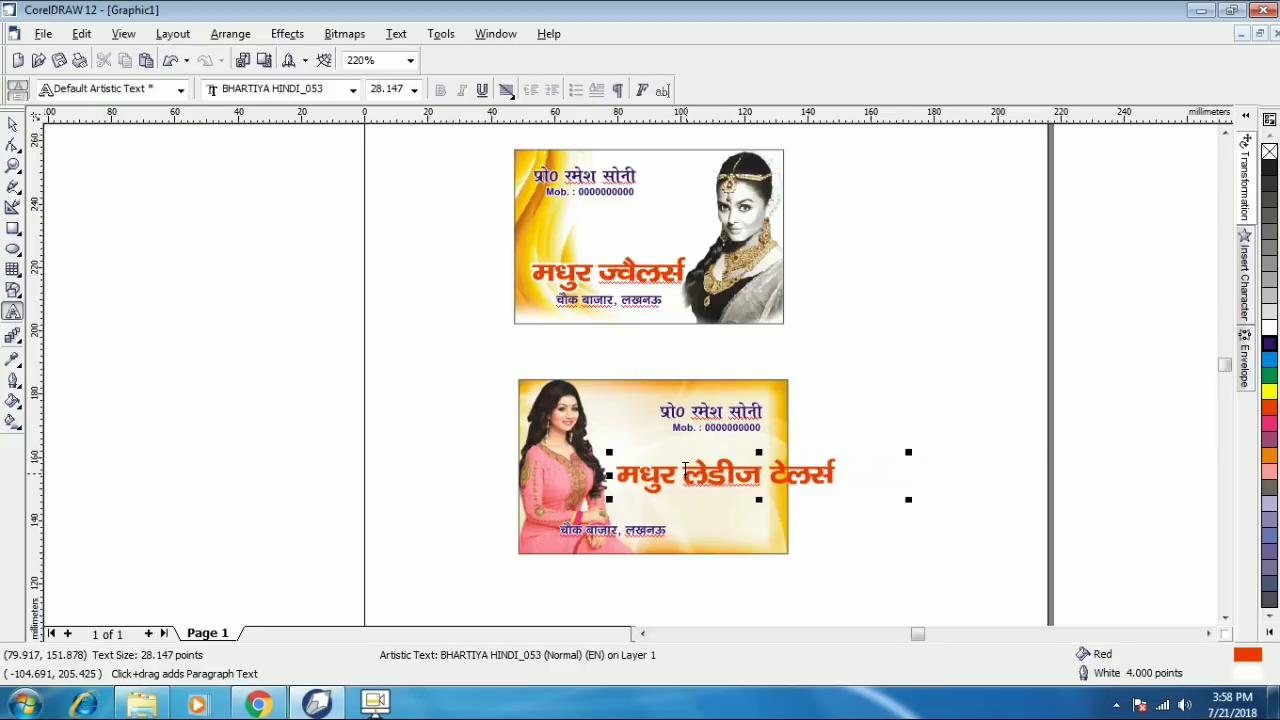
{"action": "key", "text": "BackSpace"}
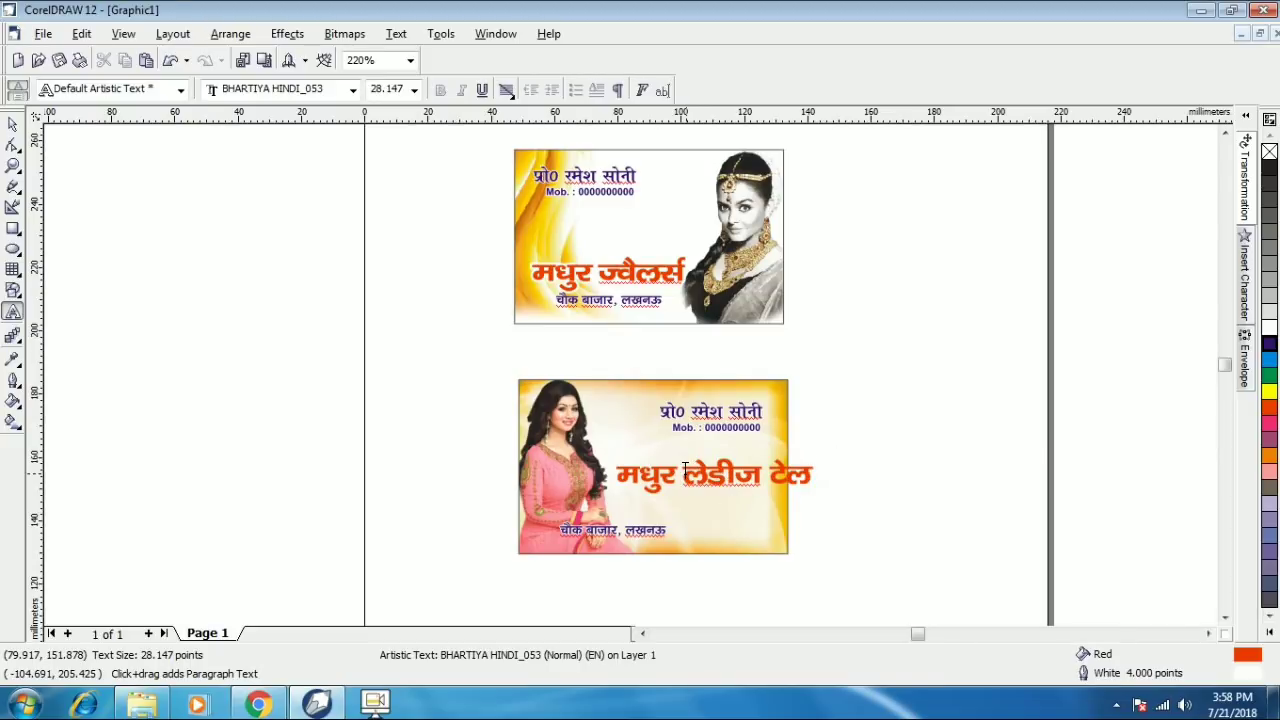
{"action": "type", "text": "र"}
{"action": "key", "text": "ctrl+space"}
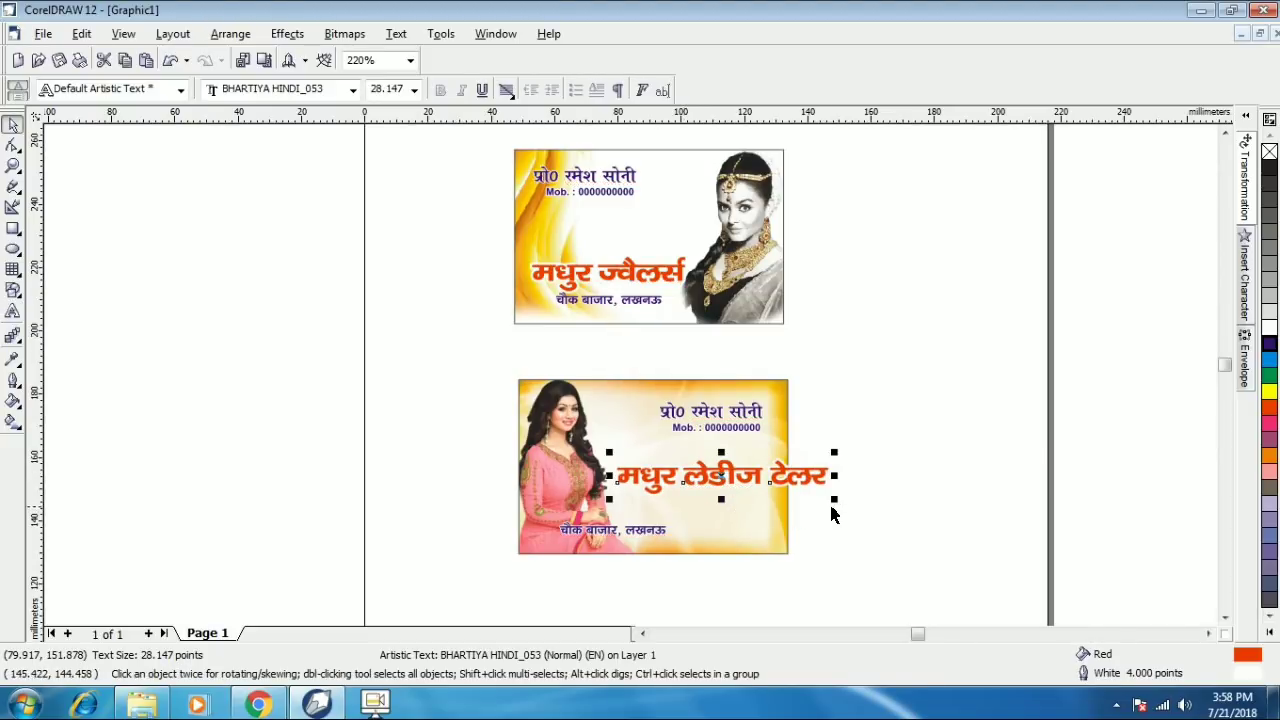
- Shrink the shop name and move the address line up beneath it
{"action": "left_click_drag", "start_coordinate": [835, 500], "coordinate": [746, 511]}
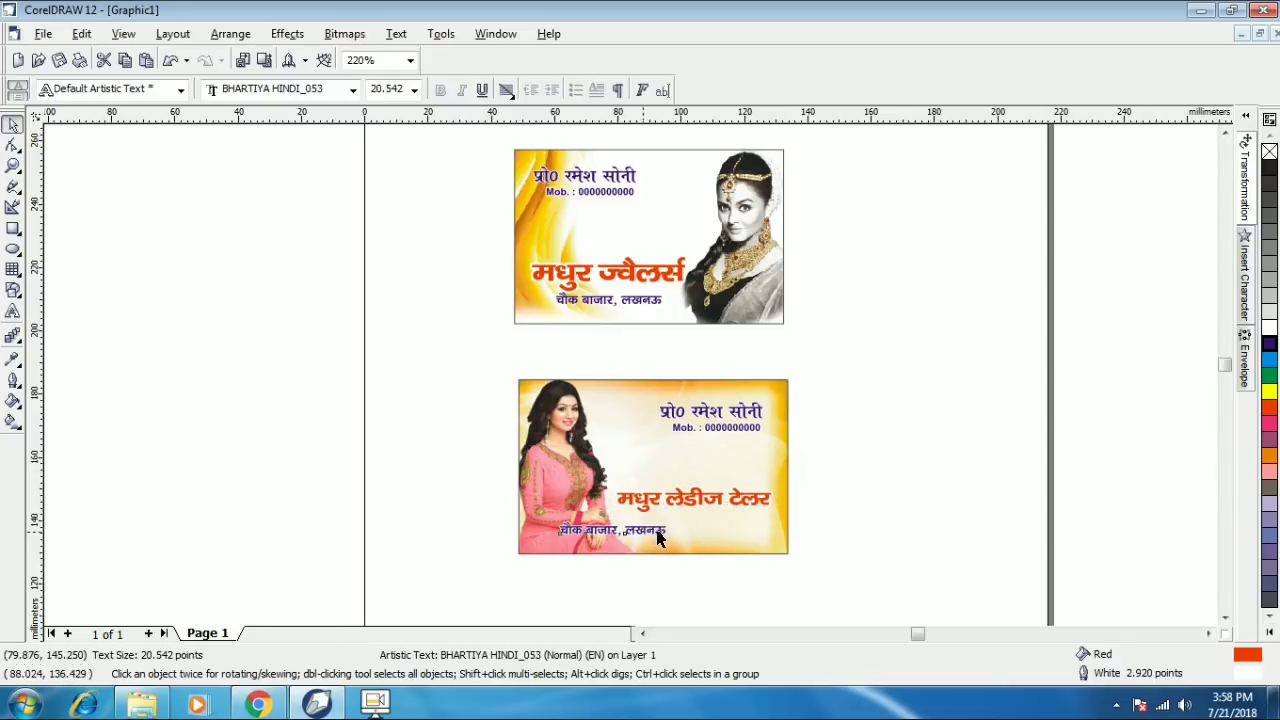
{"action": "left_click_drag", "start_coordinate": [644, 528], "coordinate": [746, 520]}
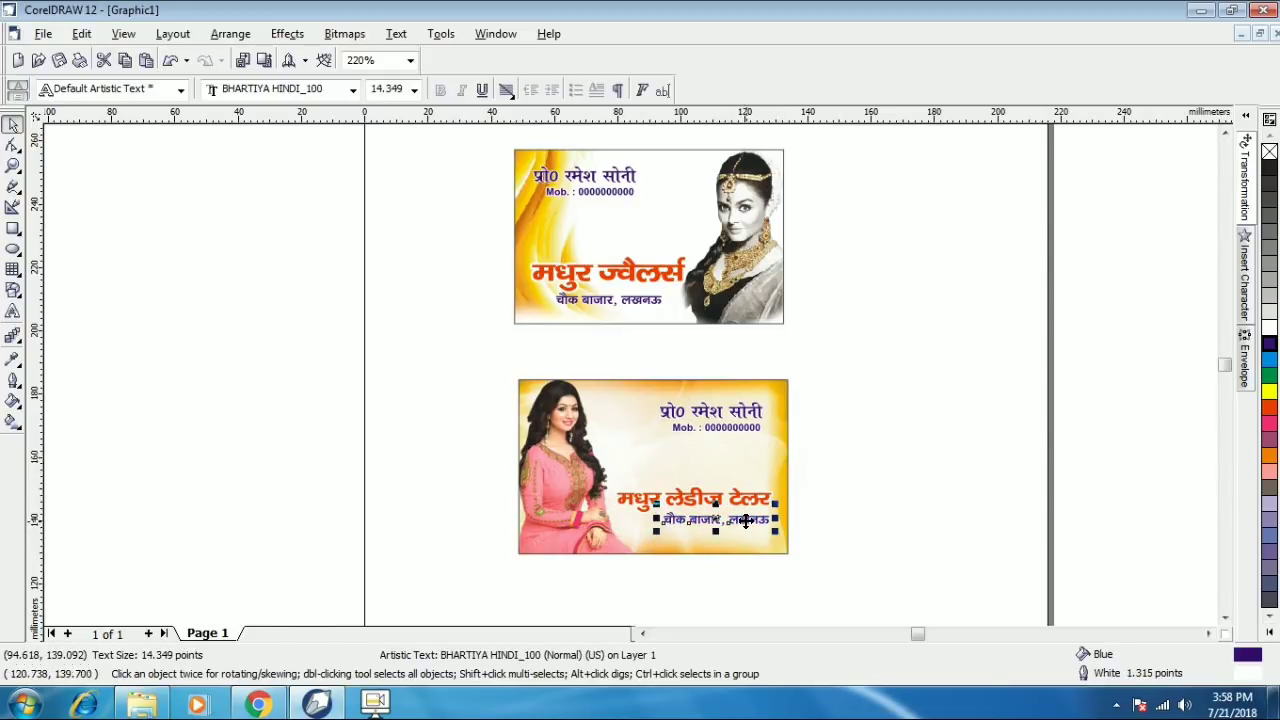
{"action": "left_click", "coordinate": [843, 549]}
{"action": "left_click", "coordinate": [737, 520]}
{"action": "left_click_drag", "start_coordinate": [737, 520], "coordinate": [737, 520]}
{"action": "left_click", "coordinate": [810, 490]}
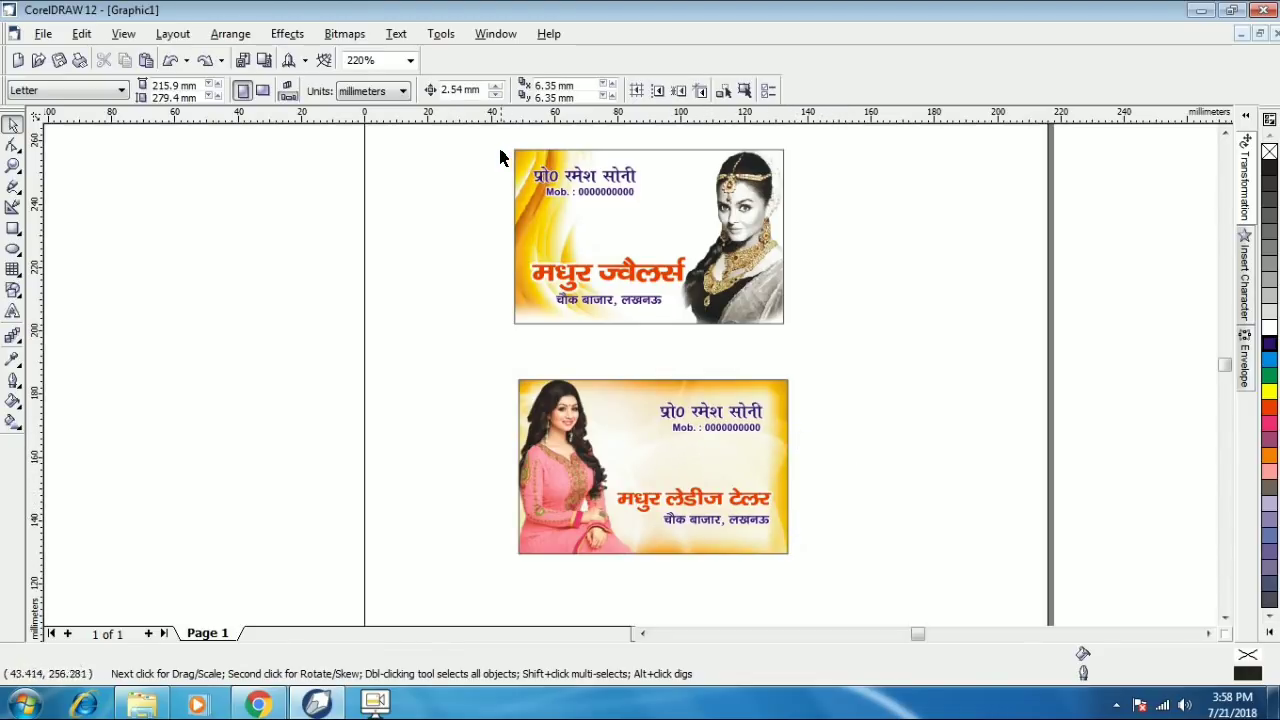
- Export the five objects of the upper card as a 200 dpi JPEG to the Desktop
{"action": "left_click_drag", "start_coordinate": [494, 143], "coordinate": [820, 333]}
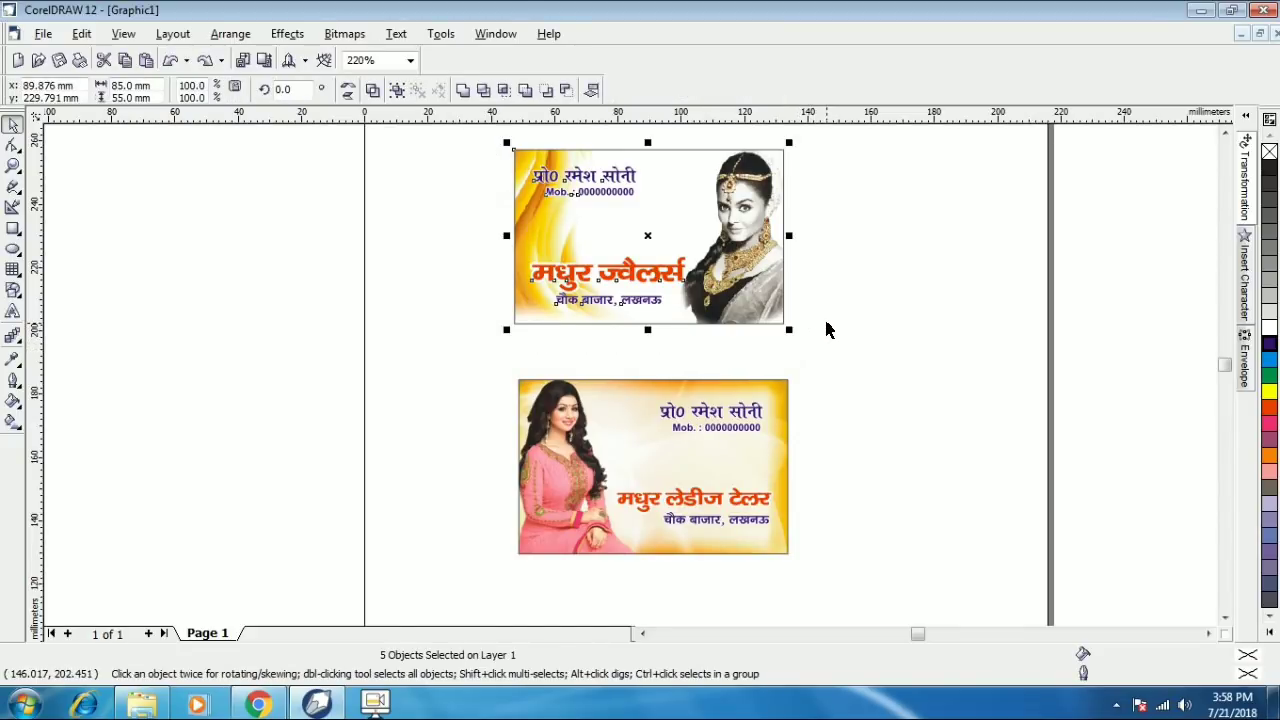
{"action": "key", "text": "ctrl+e"}
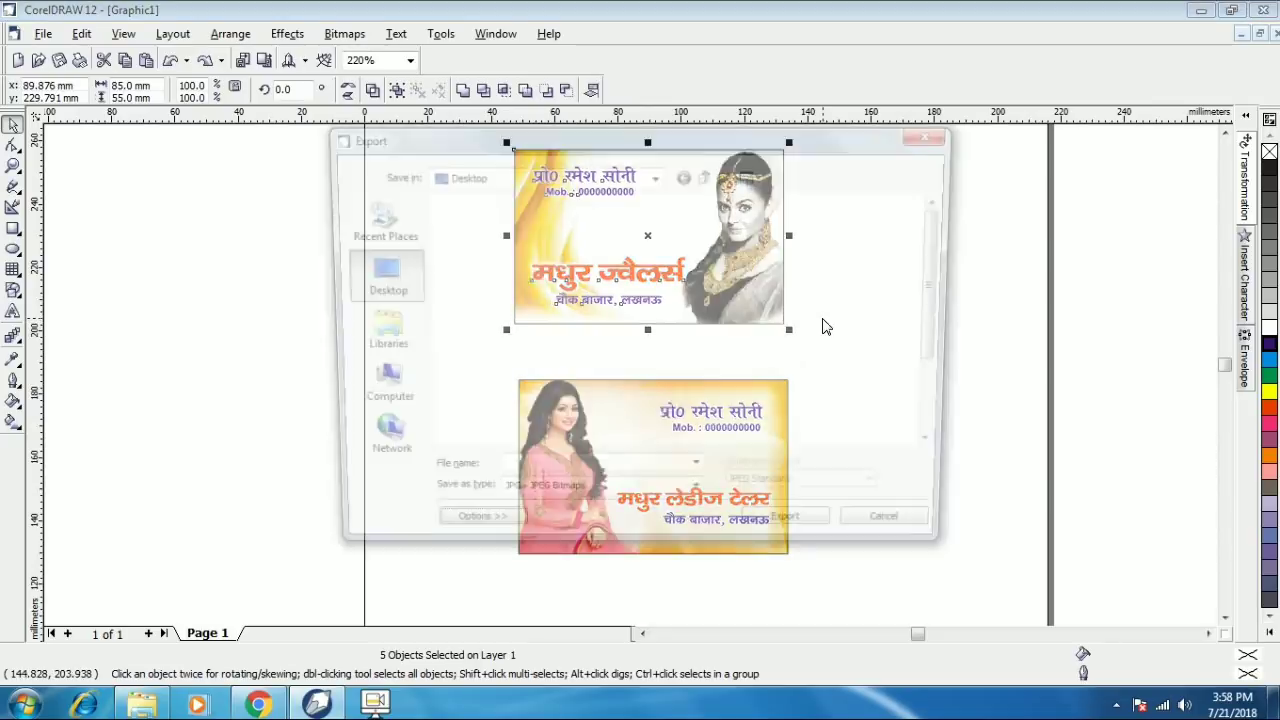
{"action": "left_click", "coordinate": [893, 538]}
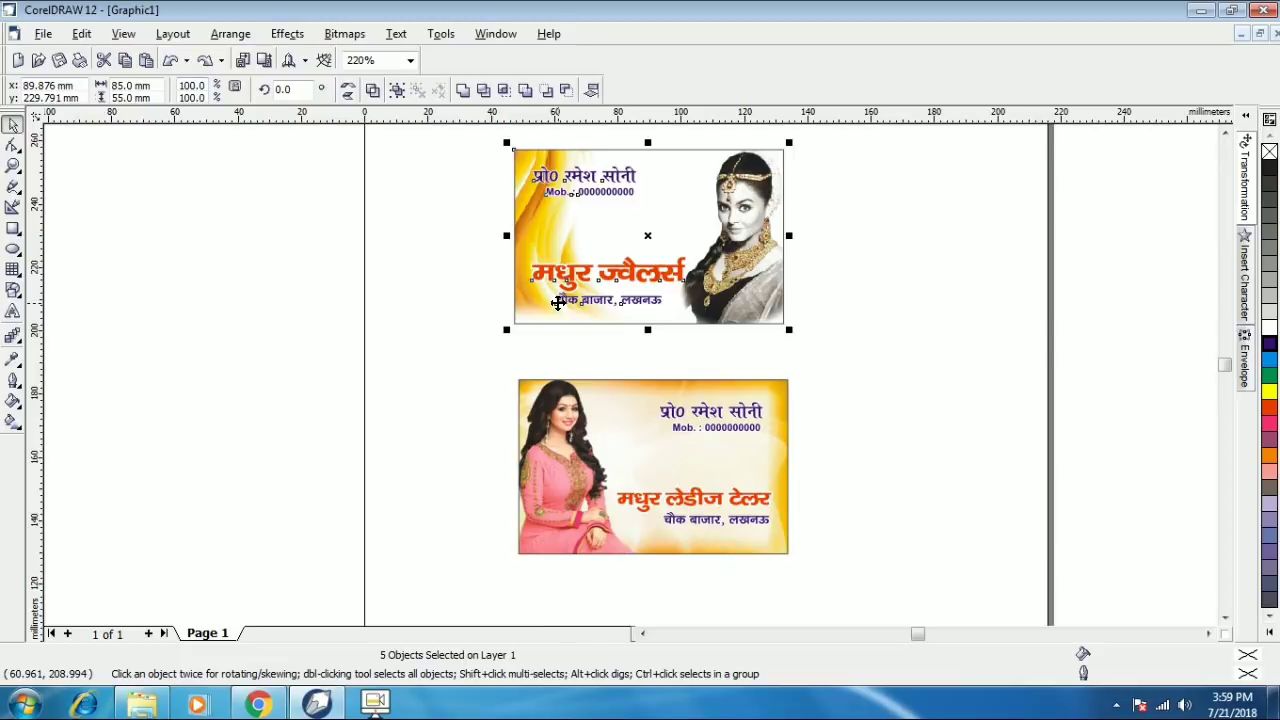
{"action": "key", "text": "ctrl+e"}
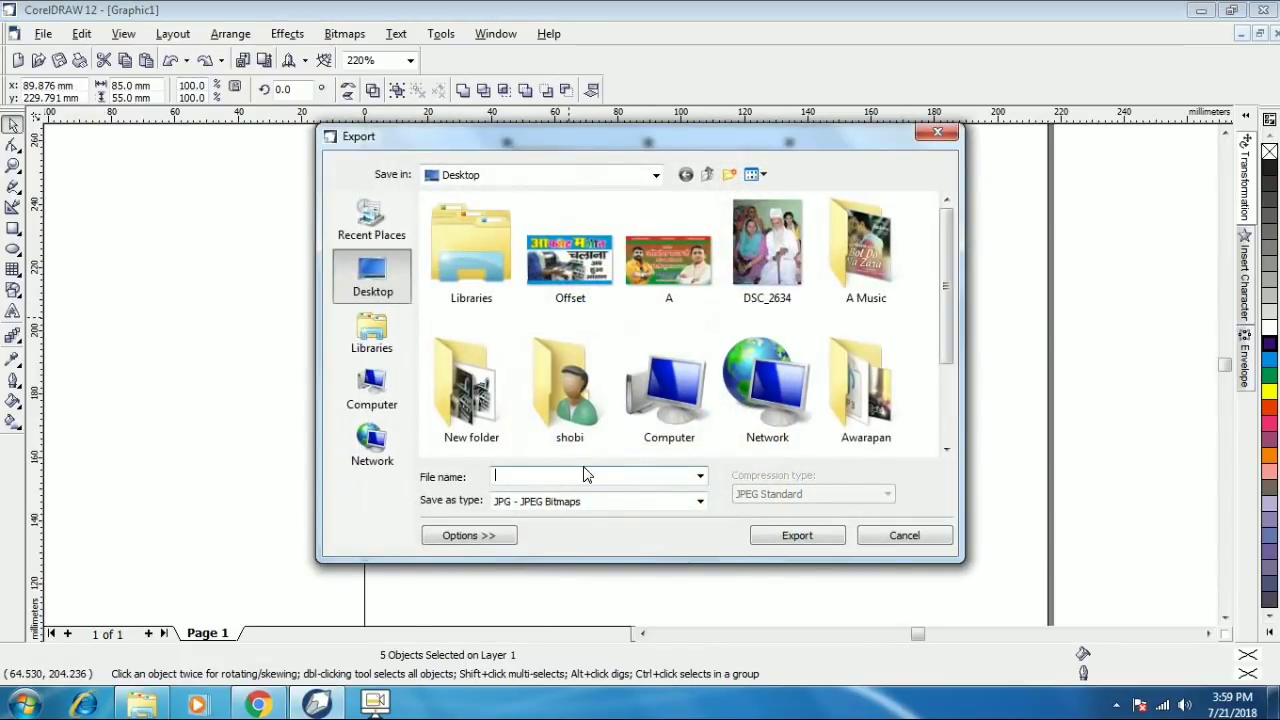
{"action": "left_click", "coordinate": [762, 537]}
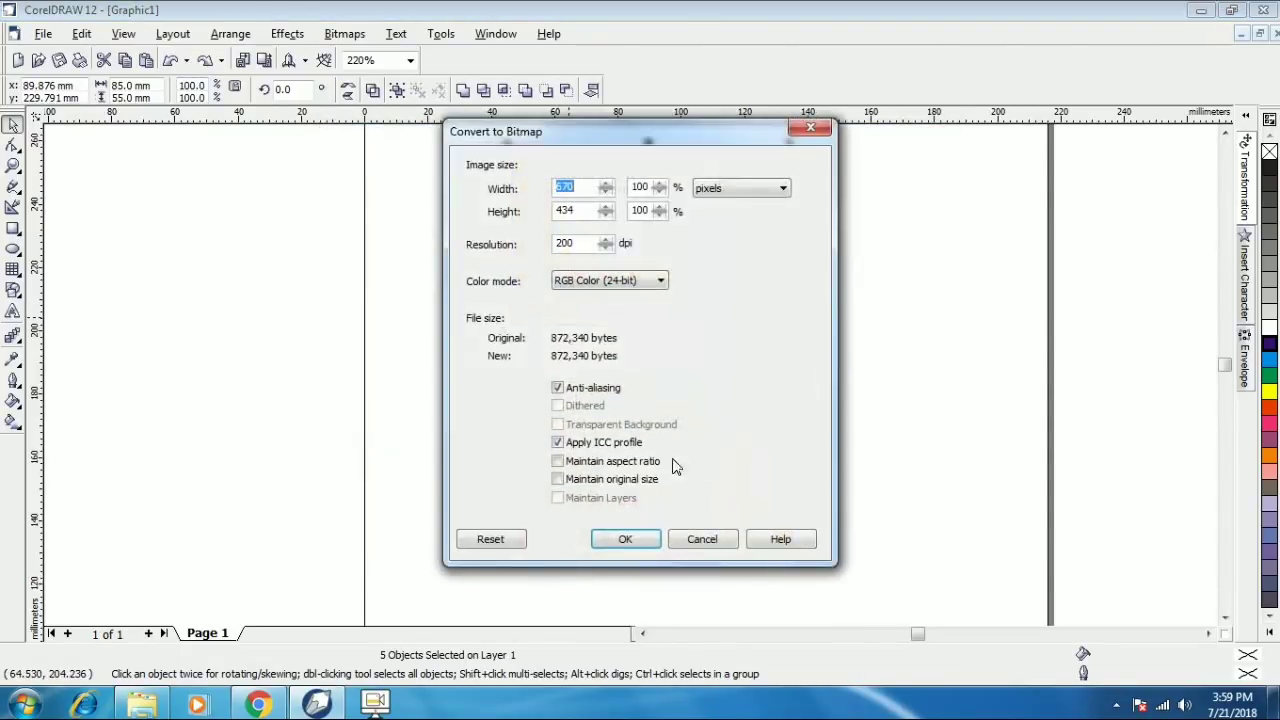
{"action": "left_click", "coordinate": [627, 539]}
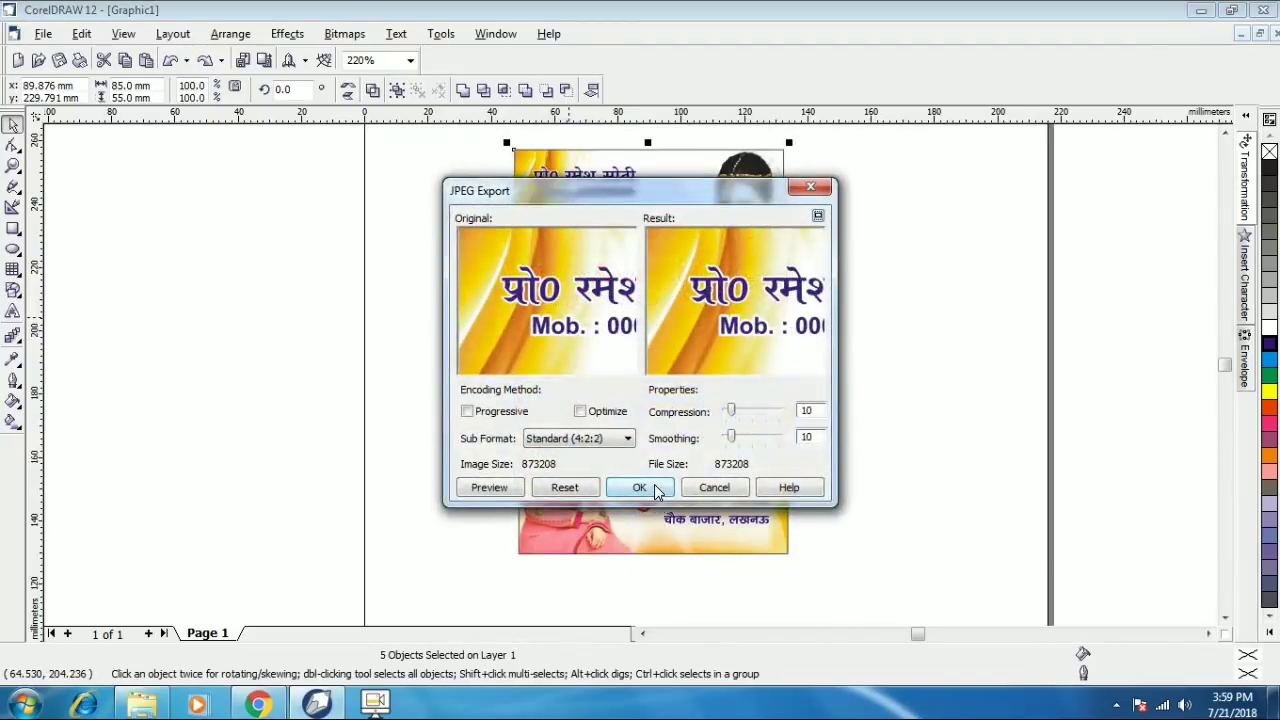
{"action": "left_click", "coordinate": [654, 484]}
- Export the lower card's five objects as a separate JPEG named B, accepting the default settings
{"action": "left_click_drag", "start_coordinate": [471, 358], "coordinate": [837, 586]}
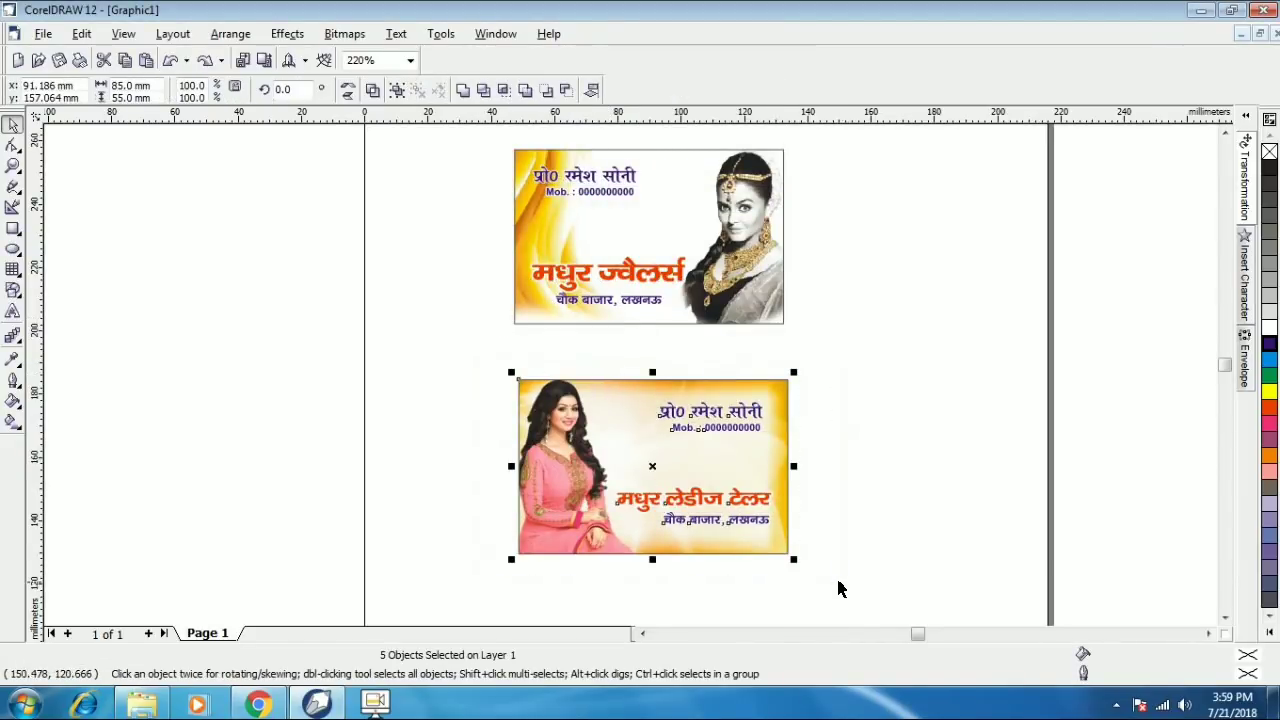
{"action": "key", "text": "ctrl+e"}
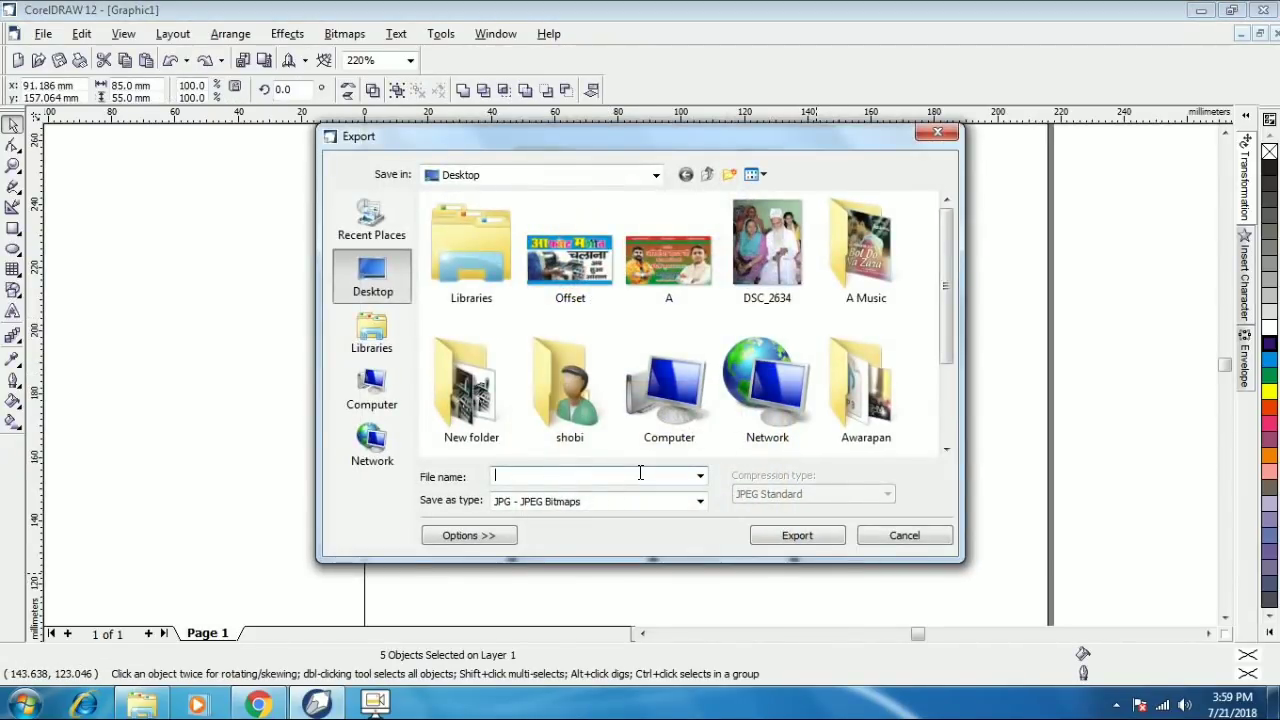
{"action": "type", "text": "B"}
{"action": "left_click", "coordinate": [797, 537]}
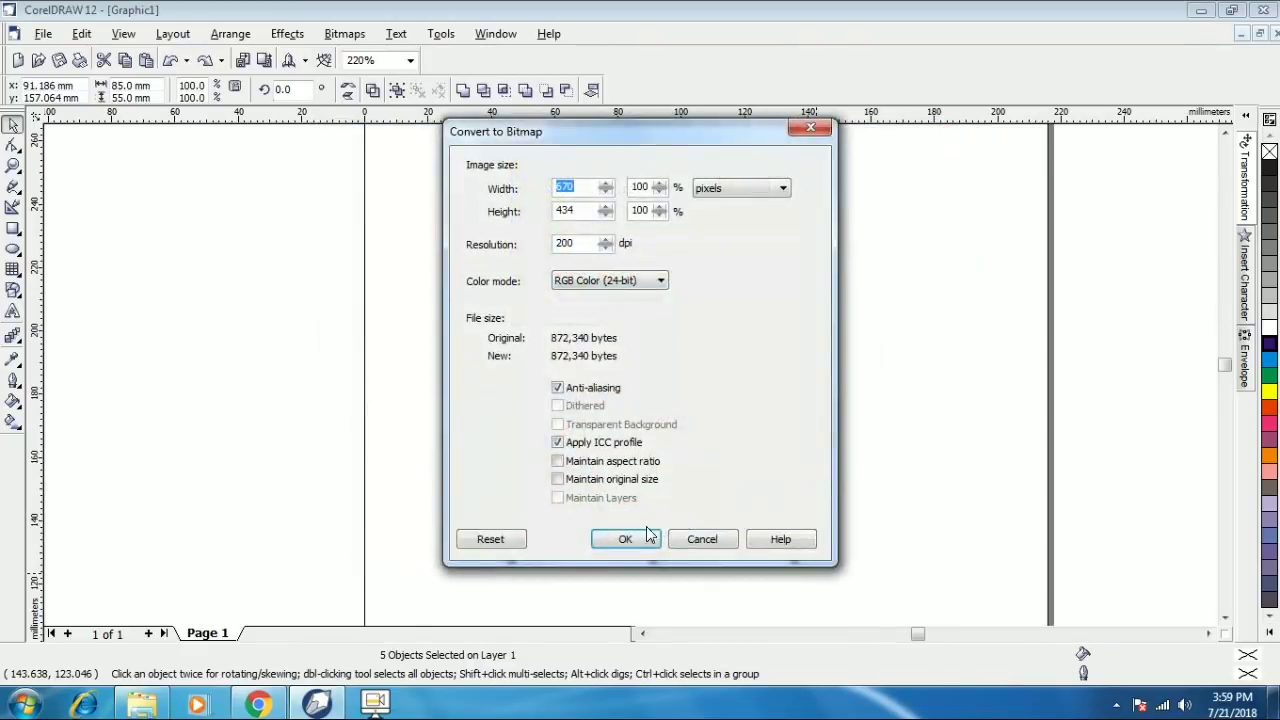
{"action": "left_click", "coordinate": [648, 537]}
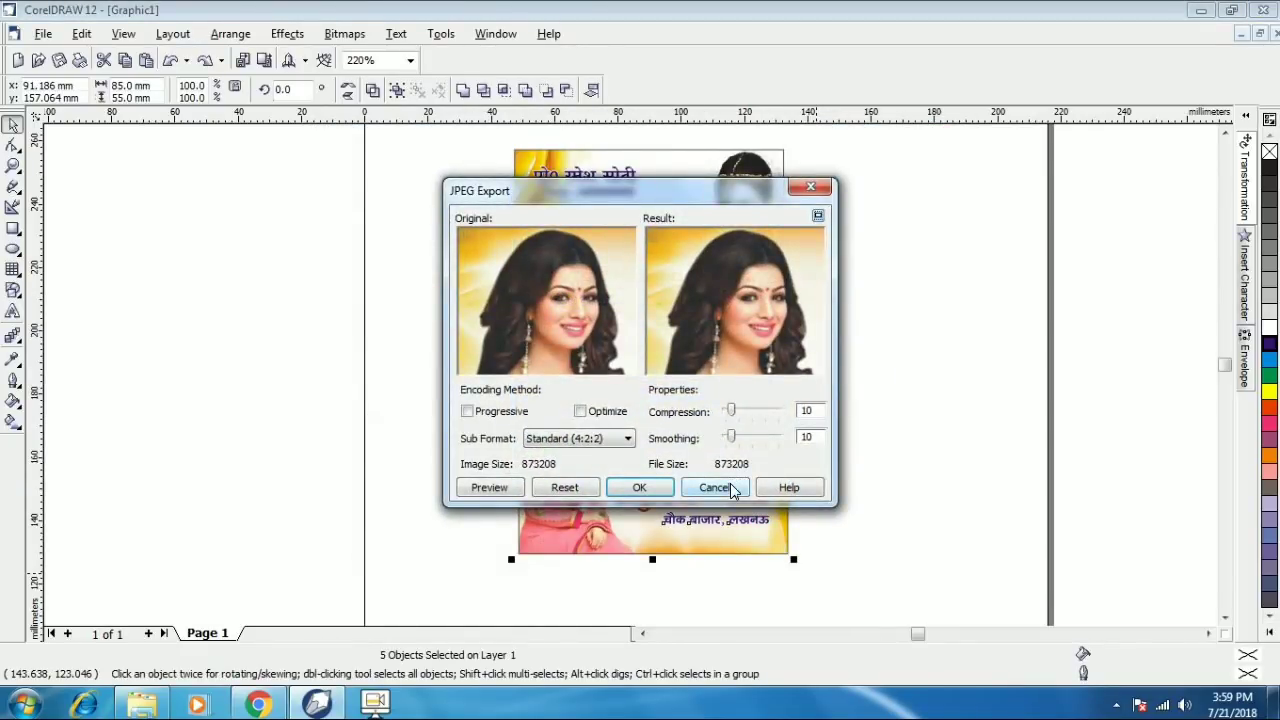
{"action": "left_click", "coordinate": [645, 486]}
{"action": "left_click", "coordinate": [914, 423]}
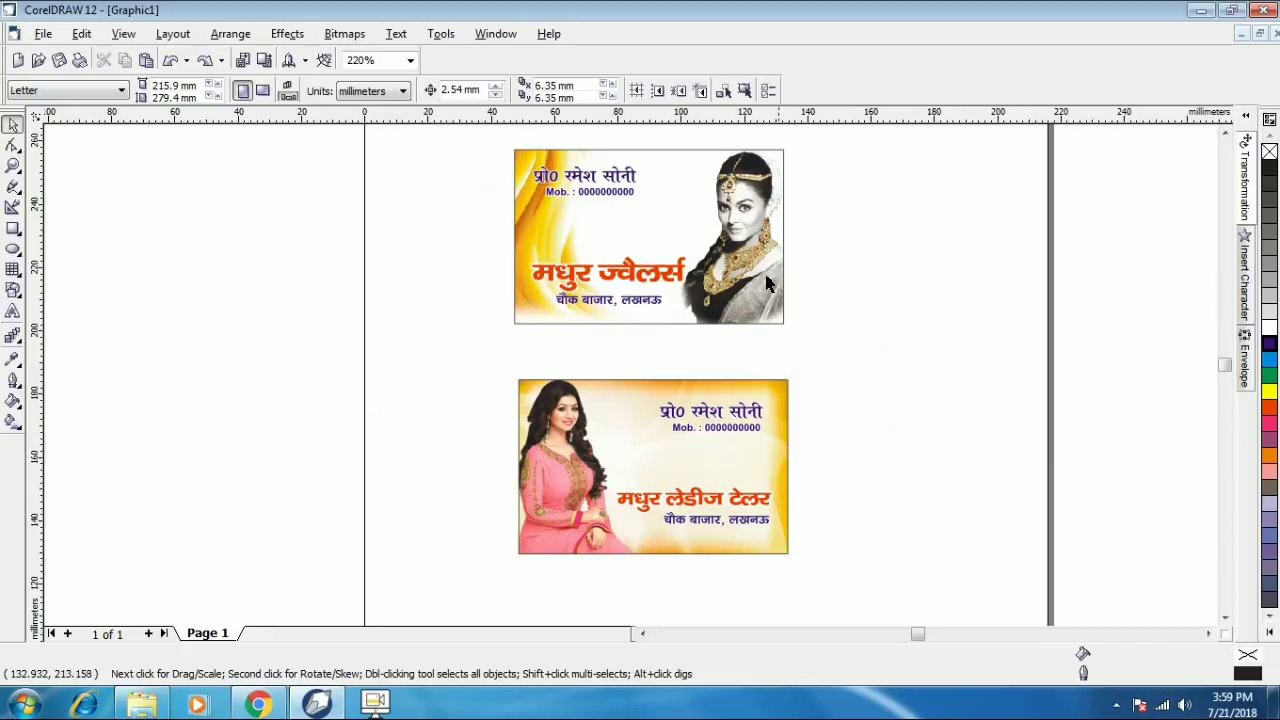
- Save the card drawing as sssss.cdr on the Desktop, then close it and discard the clipboard data
{"action": "left_click", "coordinate": [740, 278]}
{"action": "left_click", "coordinate": [865, 305]}
{"action": "left_click", "coordinate": [43, 35]}
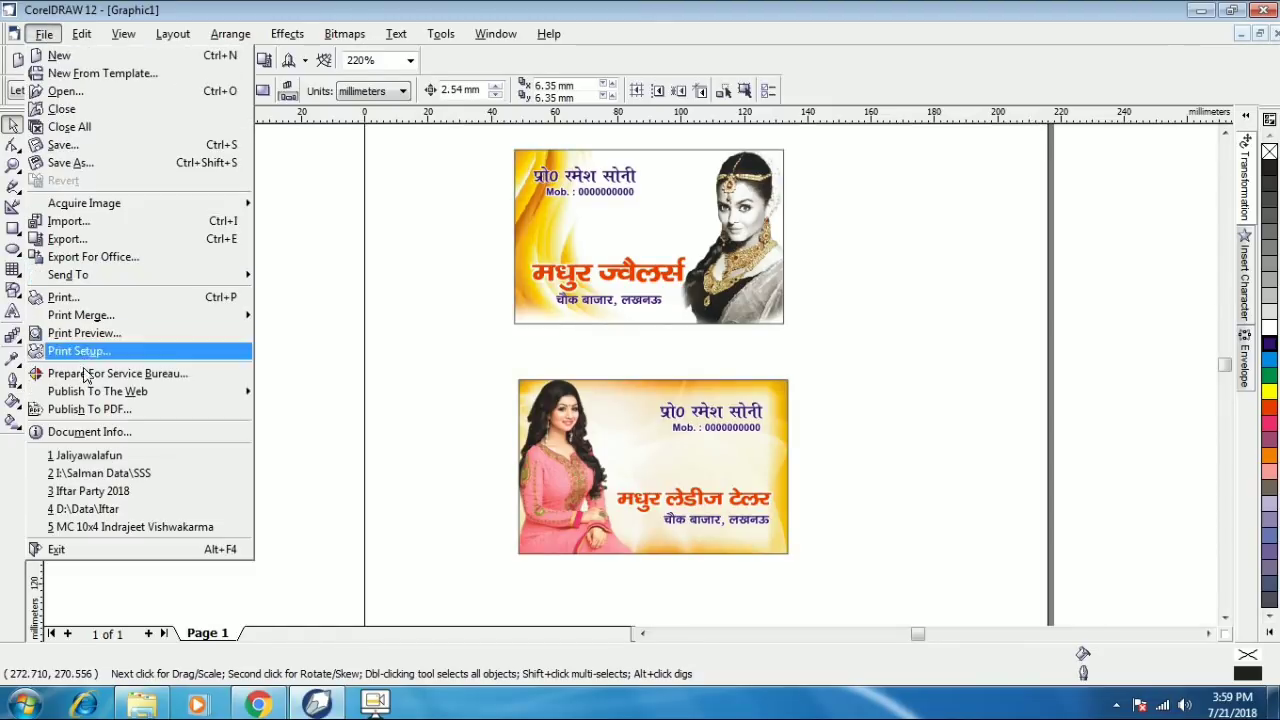
{"action": "left_click", "coordinate": [62, 145]}
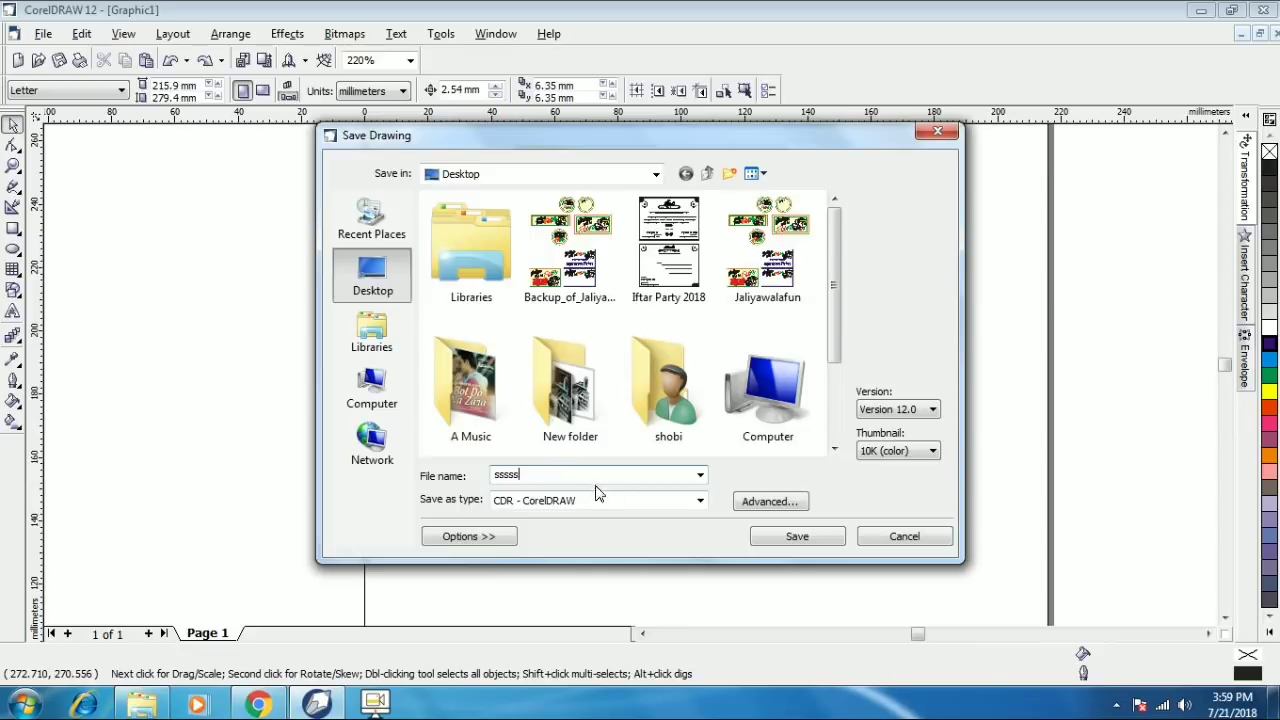
{"action": "left_click", "coordinate": [797, 537]}
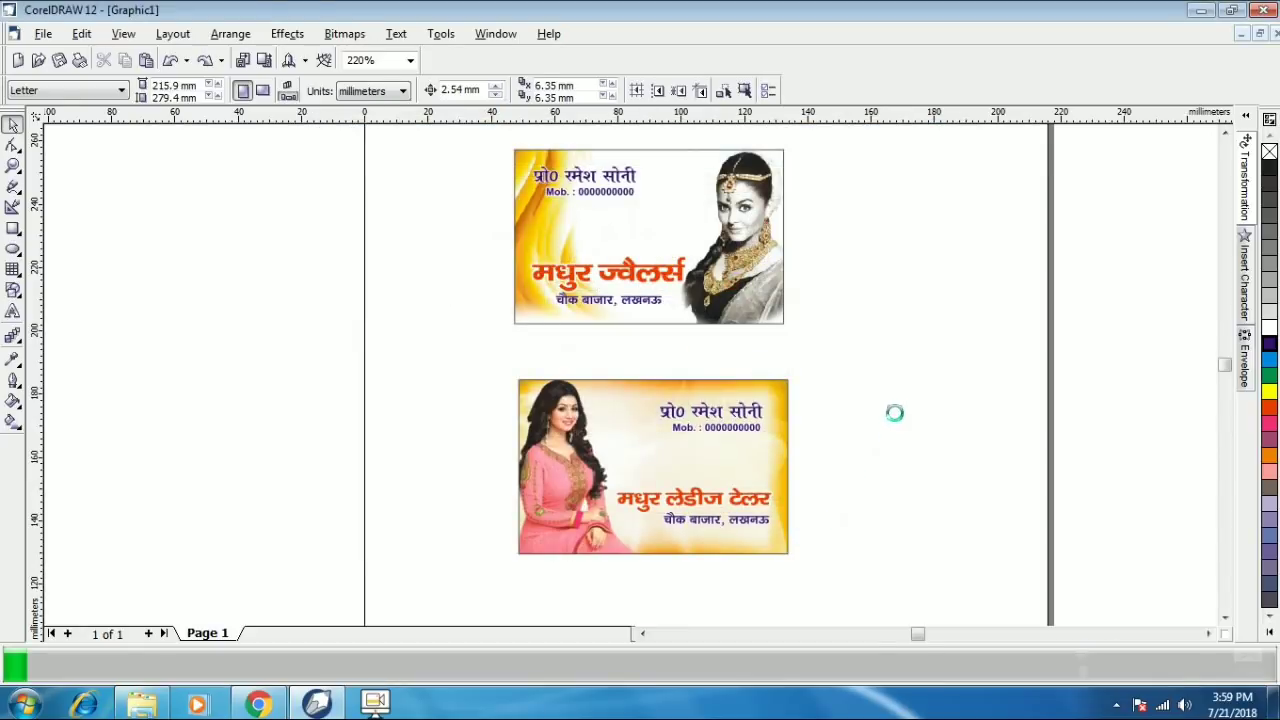
{"action": "left_click", "coordinate": [1275, 36]}
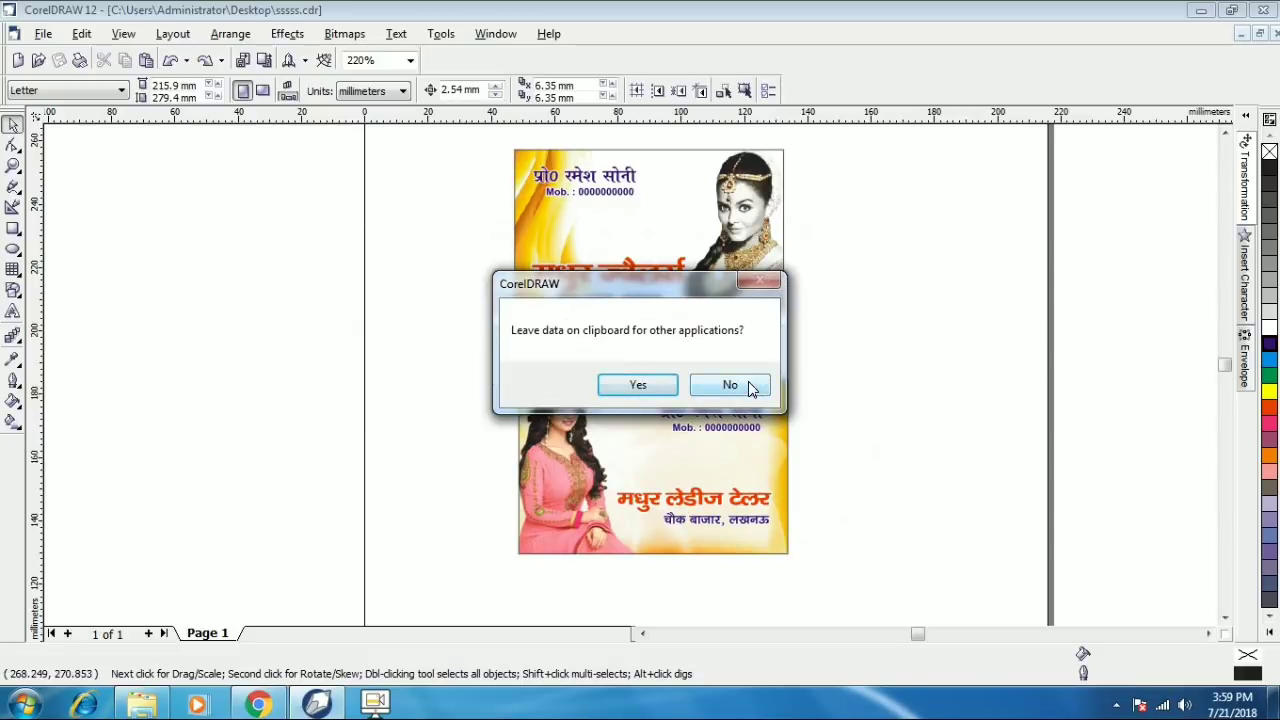
{"action": "left_click", "coordinate": [730, 385]}
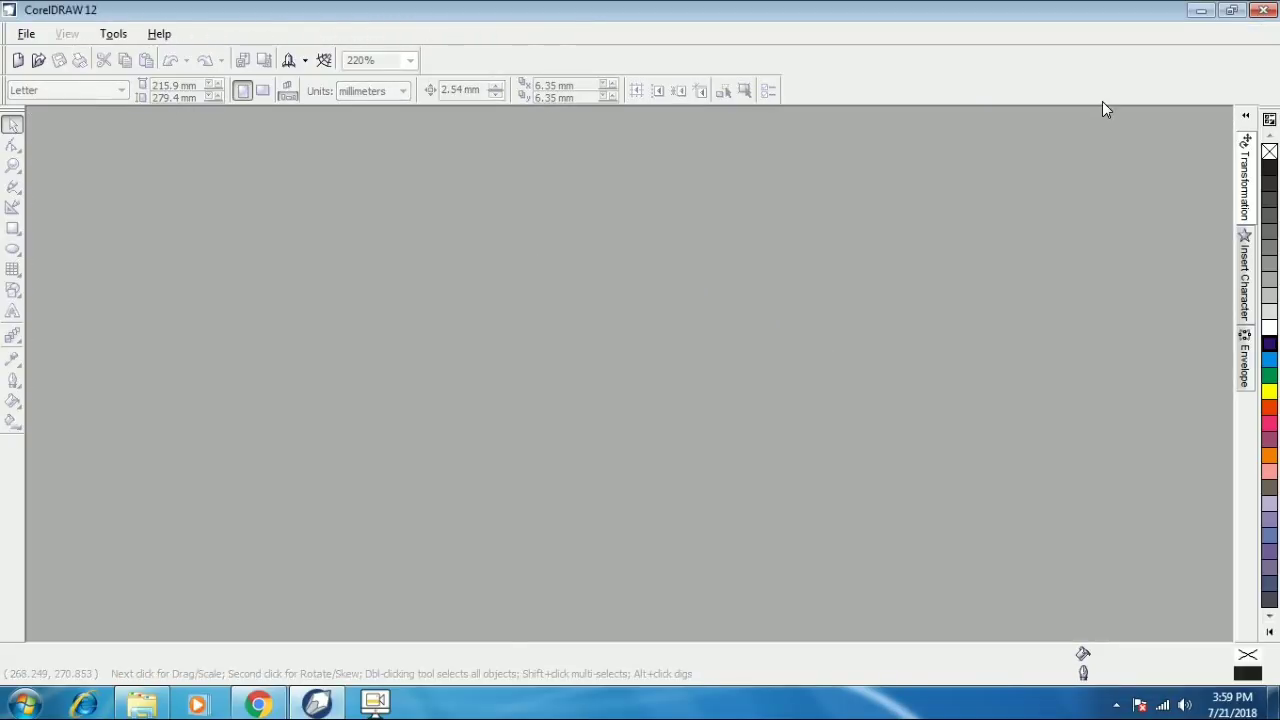